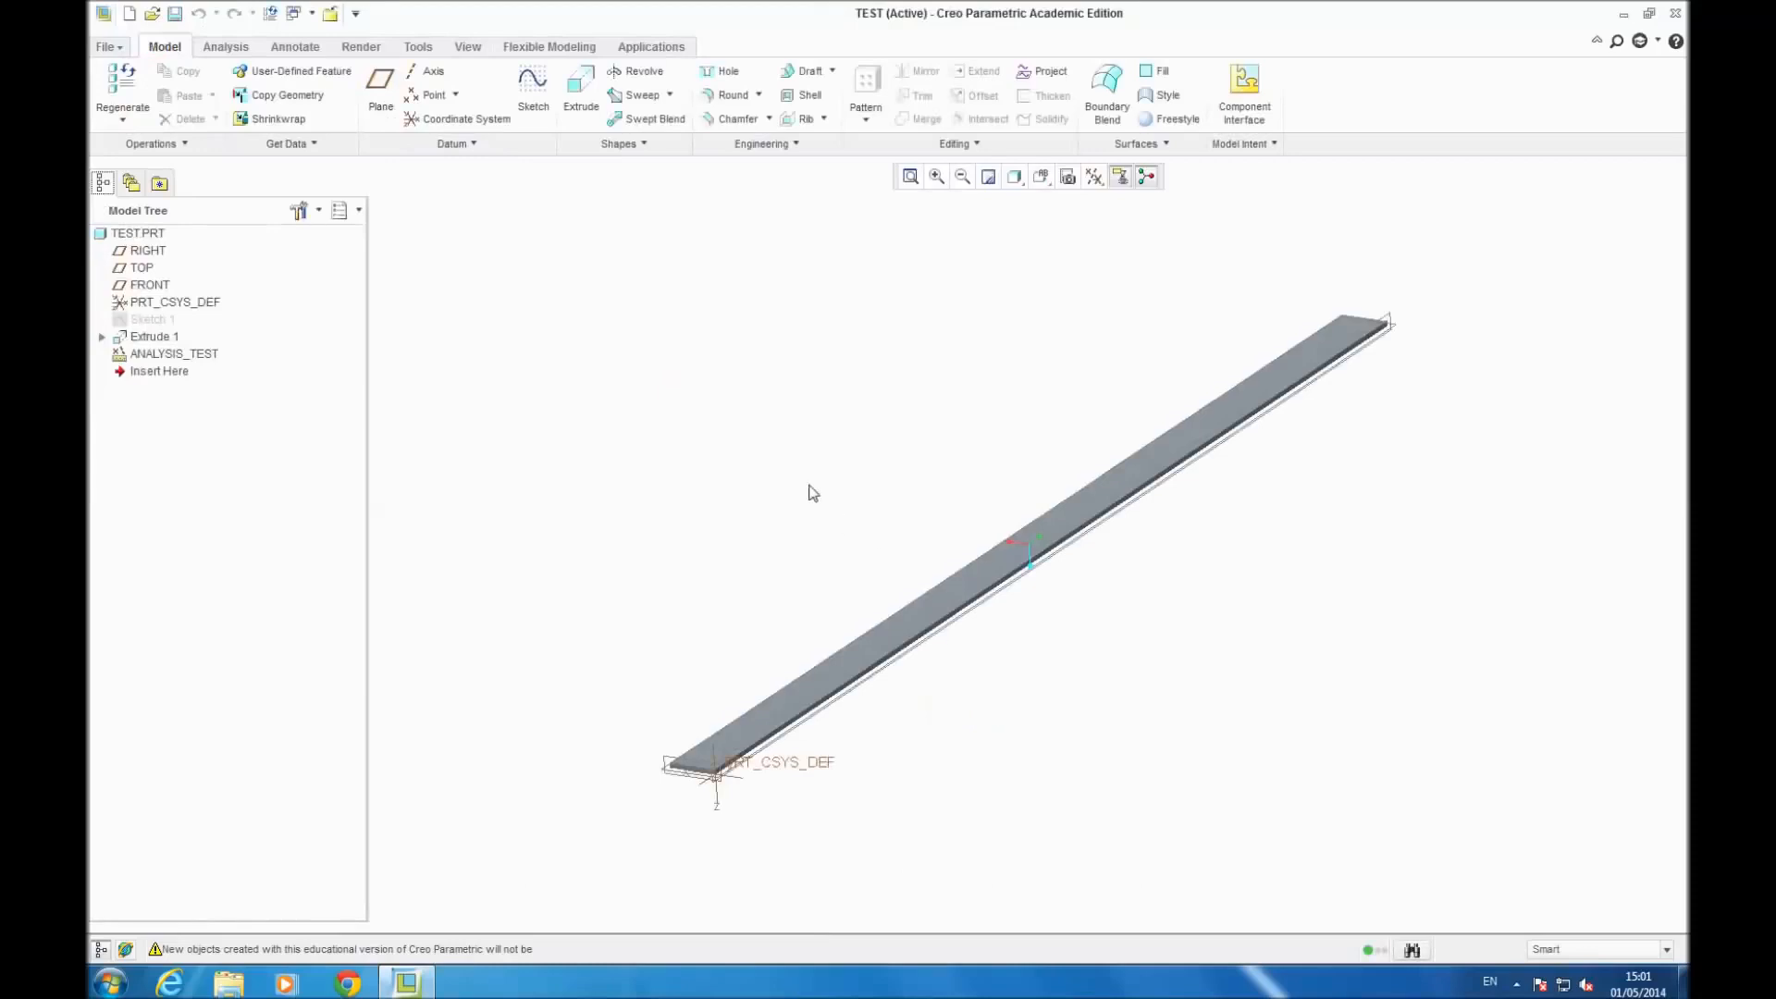
# Step: Start an Extrude sketch on the beam's far end face and draw a rectangle about 0.05 by 0.08 around the beam
pyautogui.moveTo(777, 493); pyautogui.dragTo(755, 513, button='middle')
pyautogui.scroll(4, 755, 512)
pyautogui.moveTo(1142, 326); pyautogui.dragTo(1025, 444, button='middle')
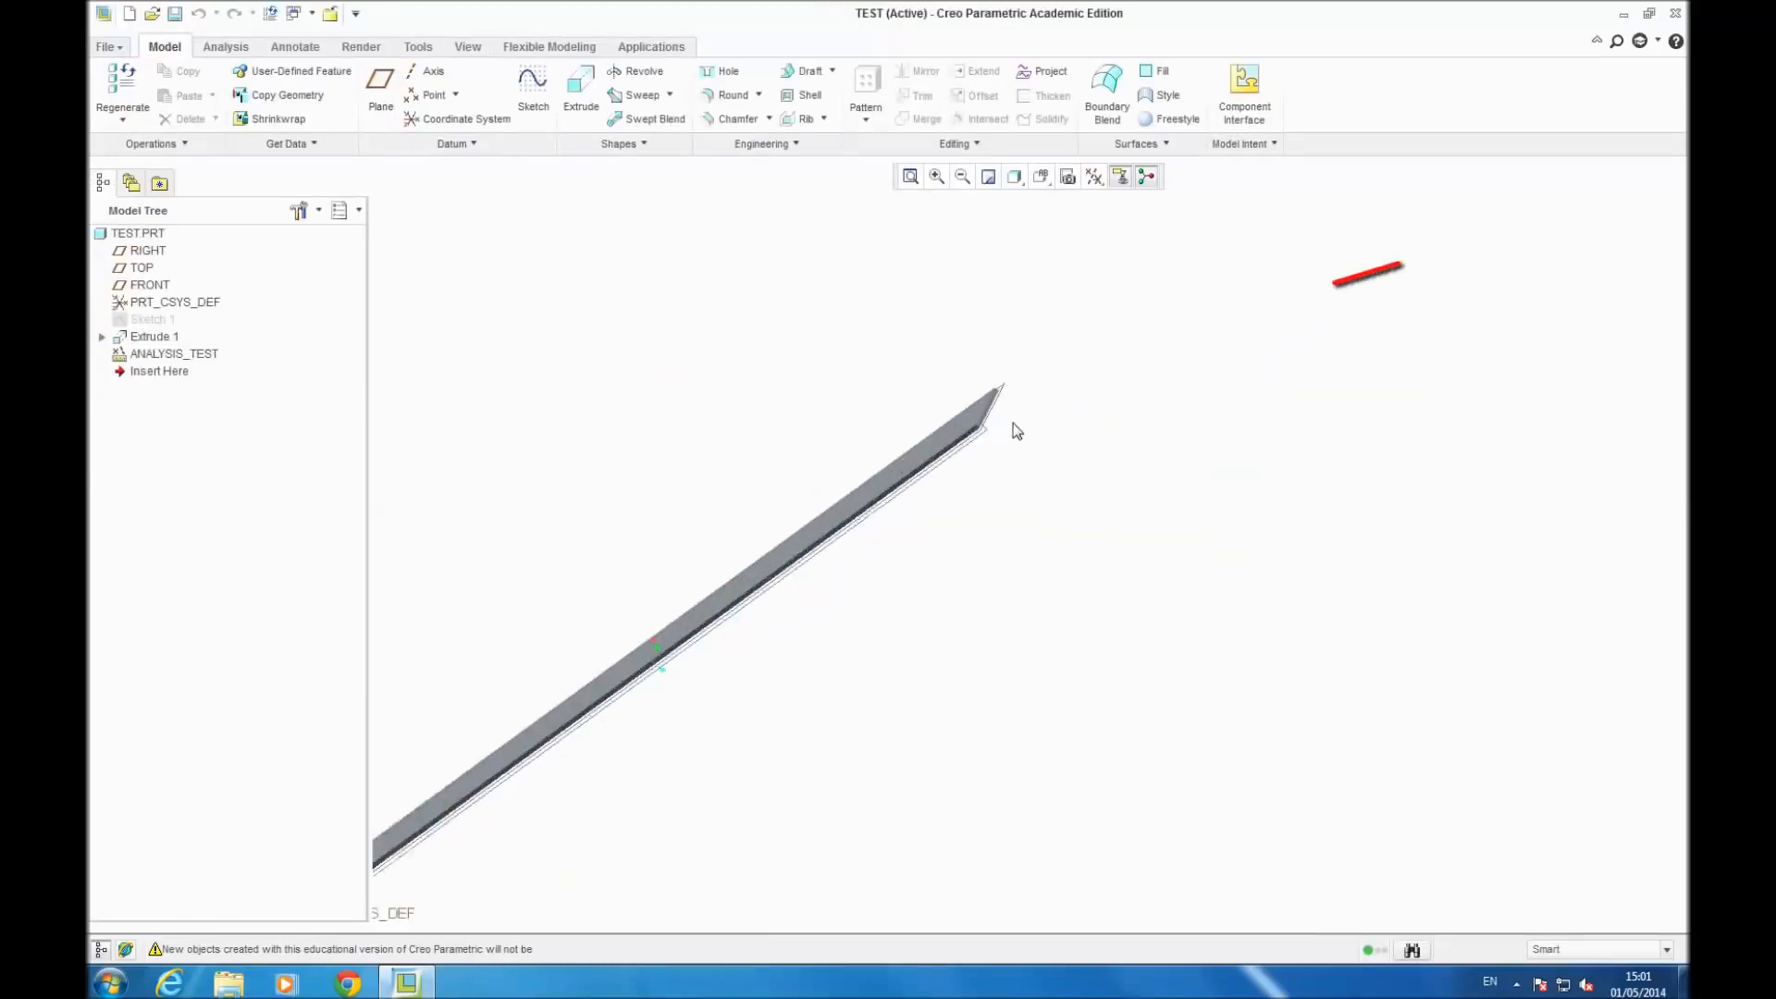
pyautogui.scroll(-3, 1011, 424)
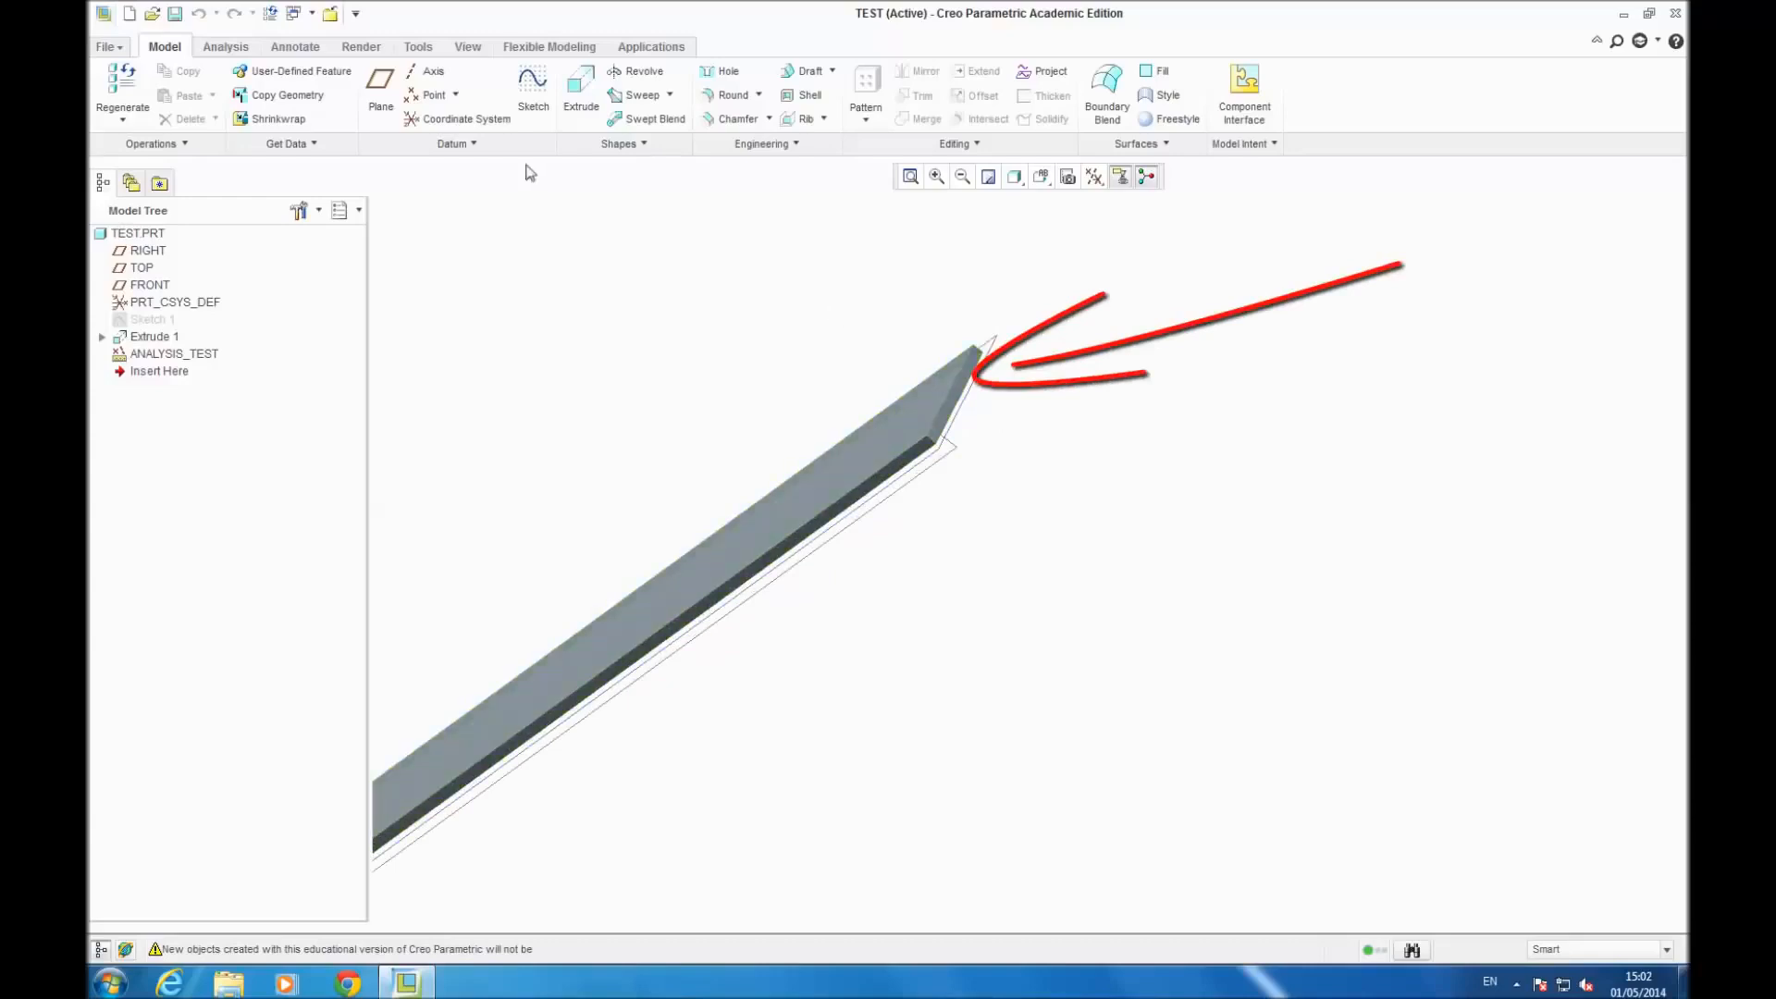
pyautogui.click(566, 92)
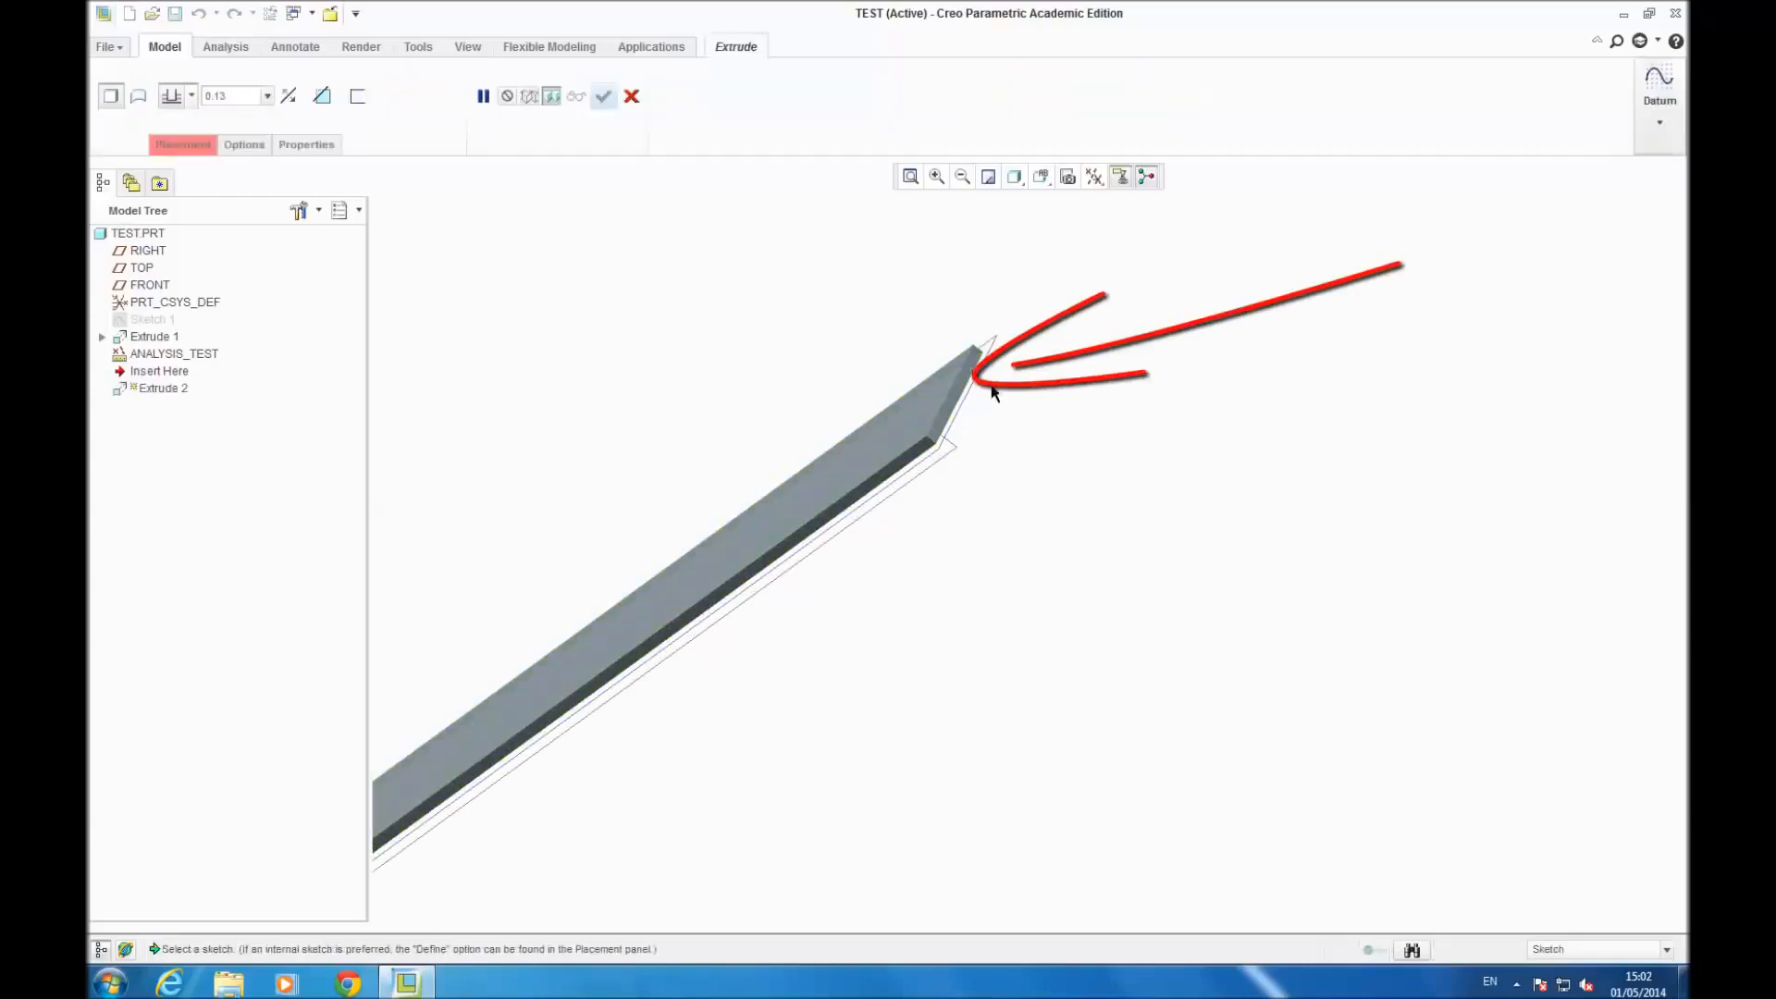
pyautogui.moveTo(979, 377); pyautogui.dragTo(930, 387, button='middle')
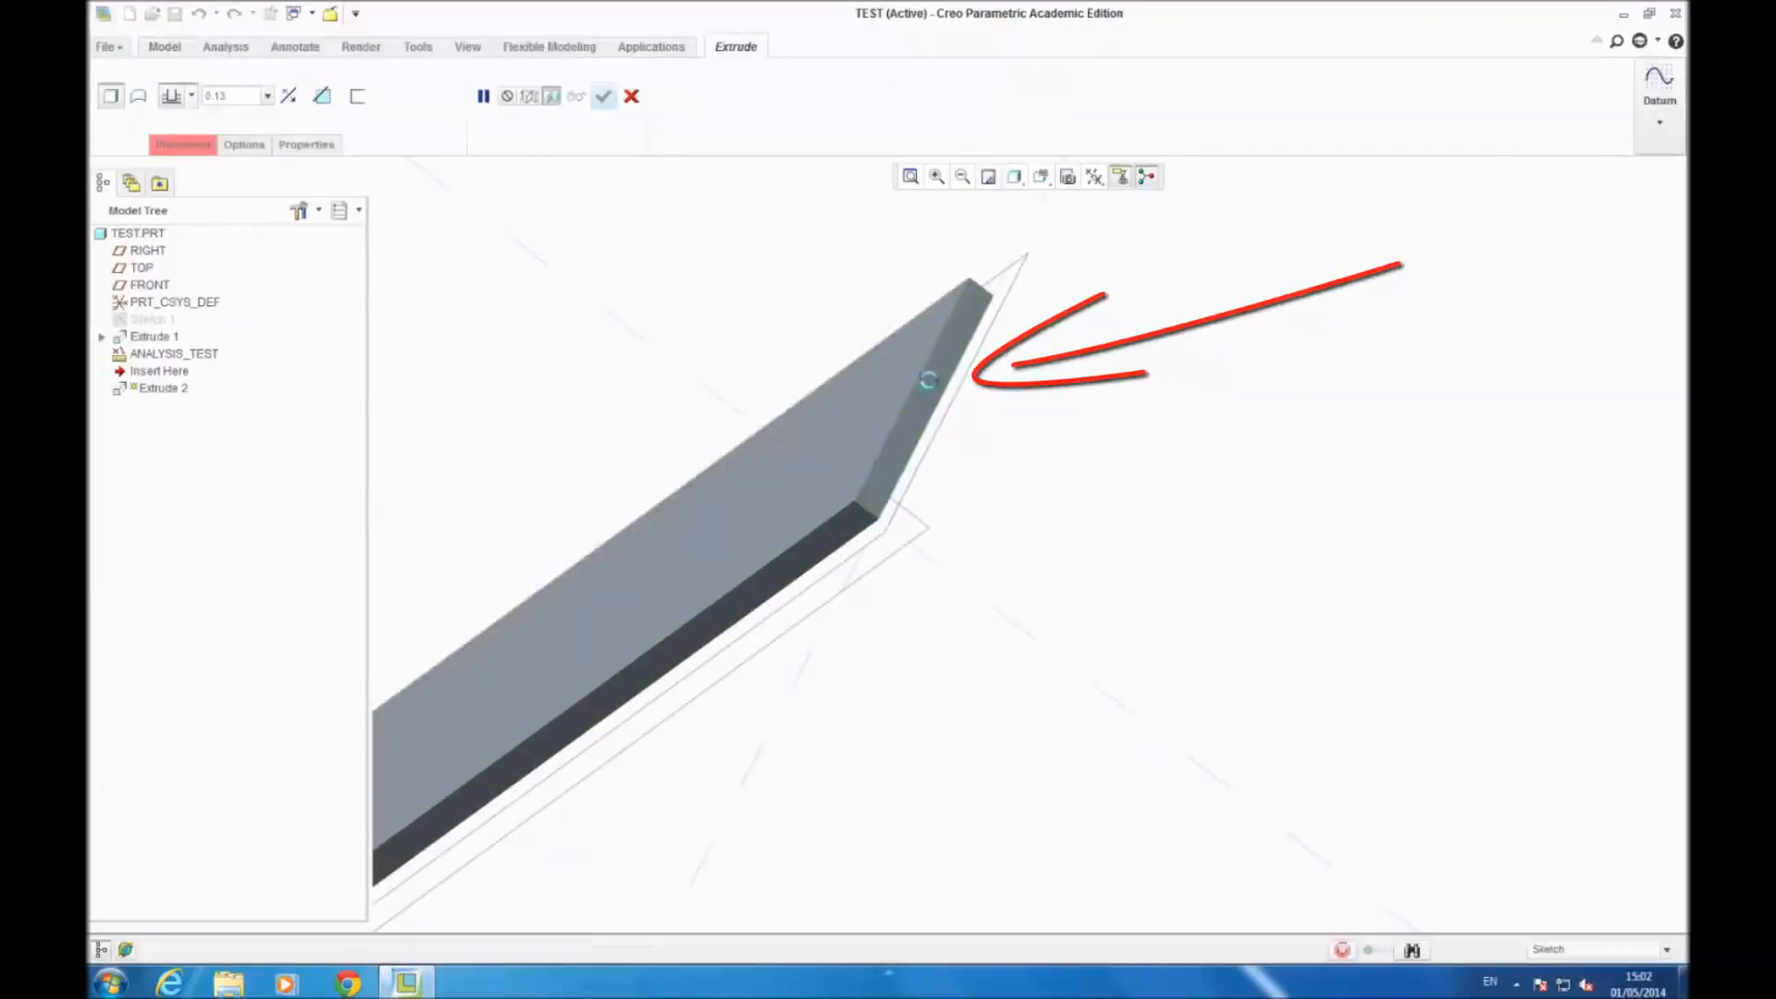
pyautogui.click(929, 387)
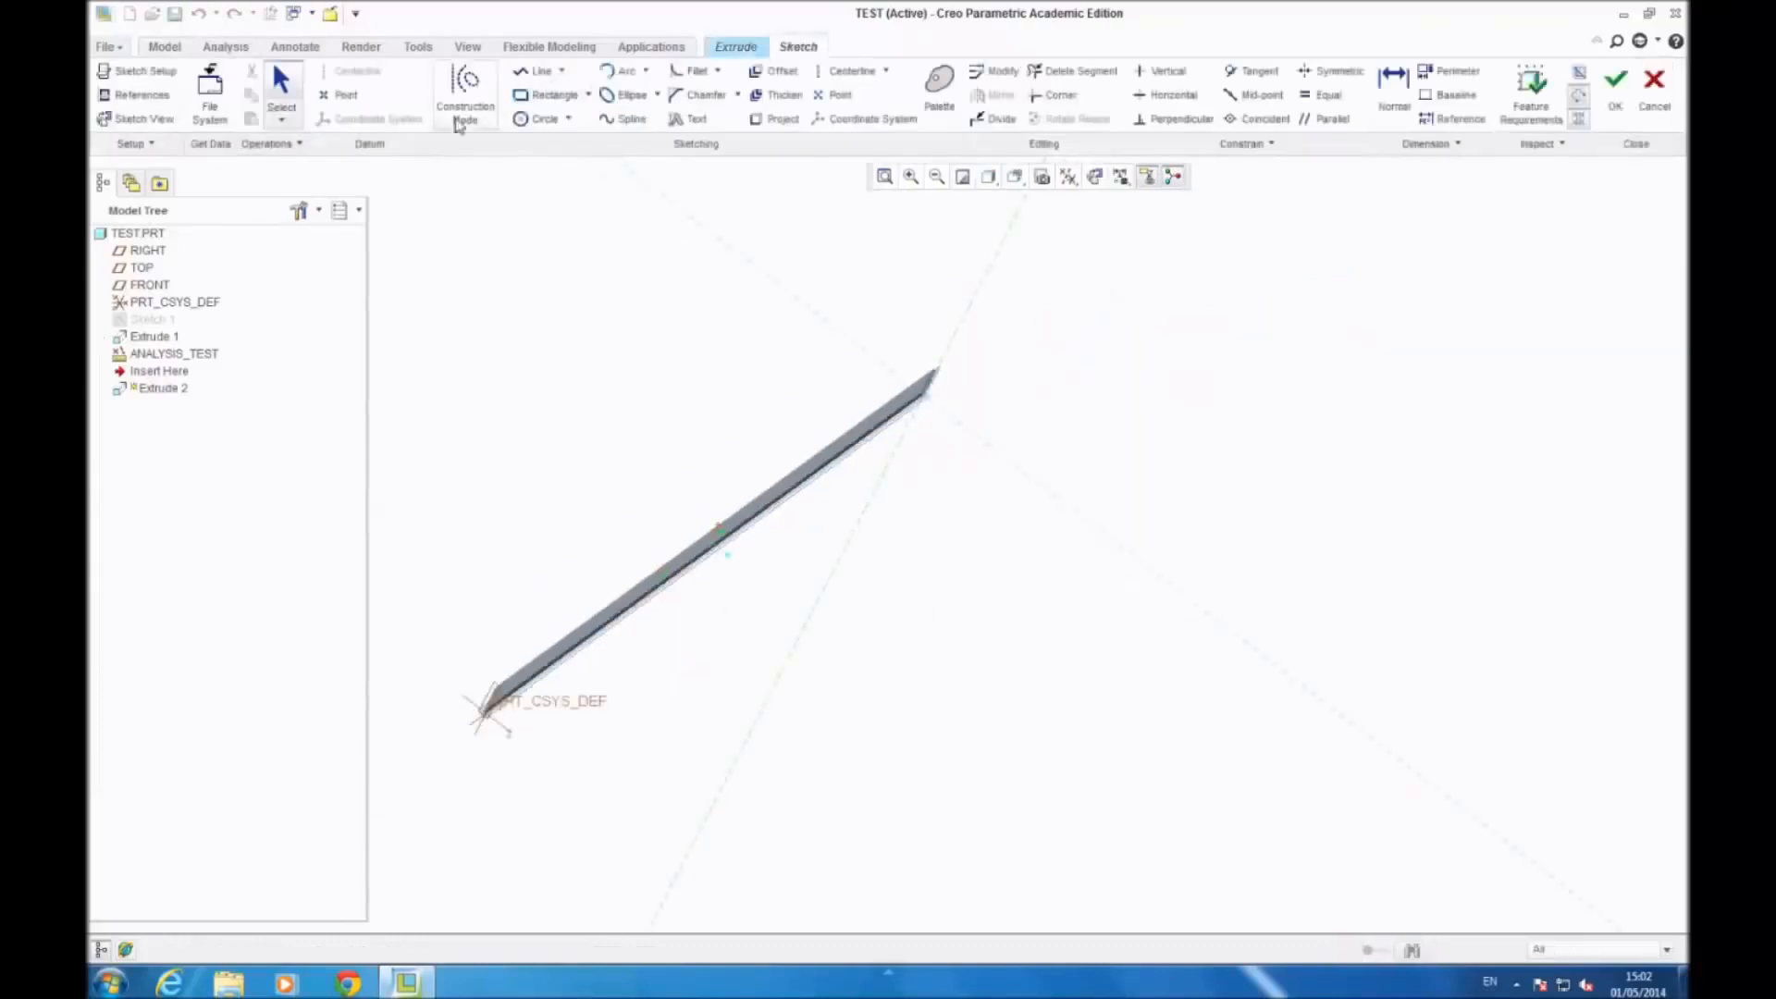
pyautogui.click(553, 94)
pyautogui.click(920, 323)
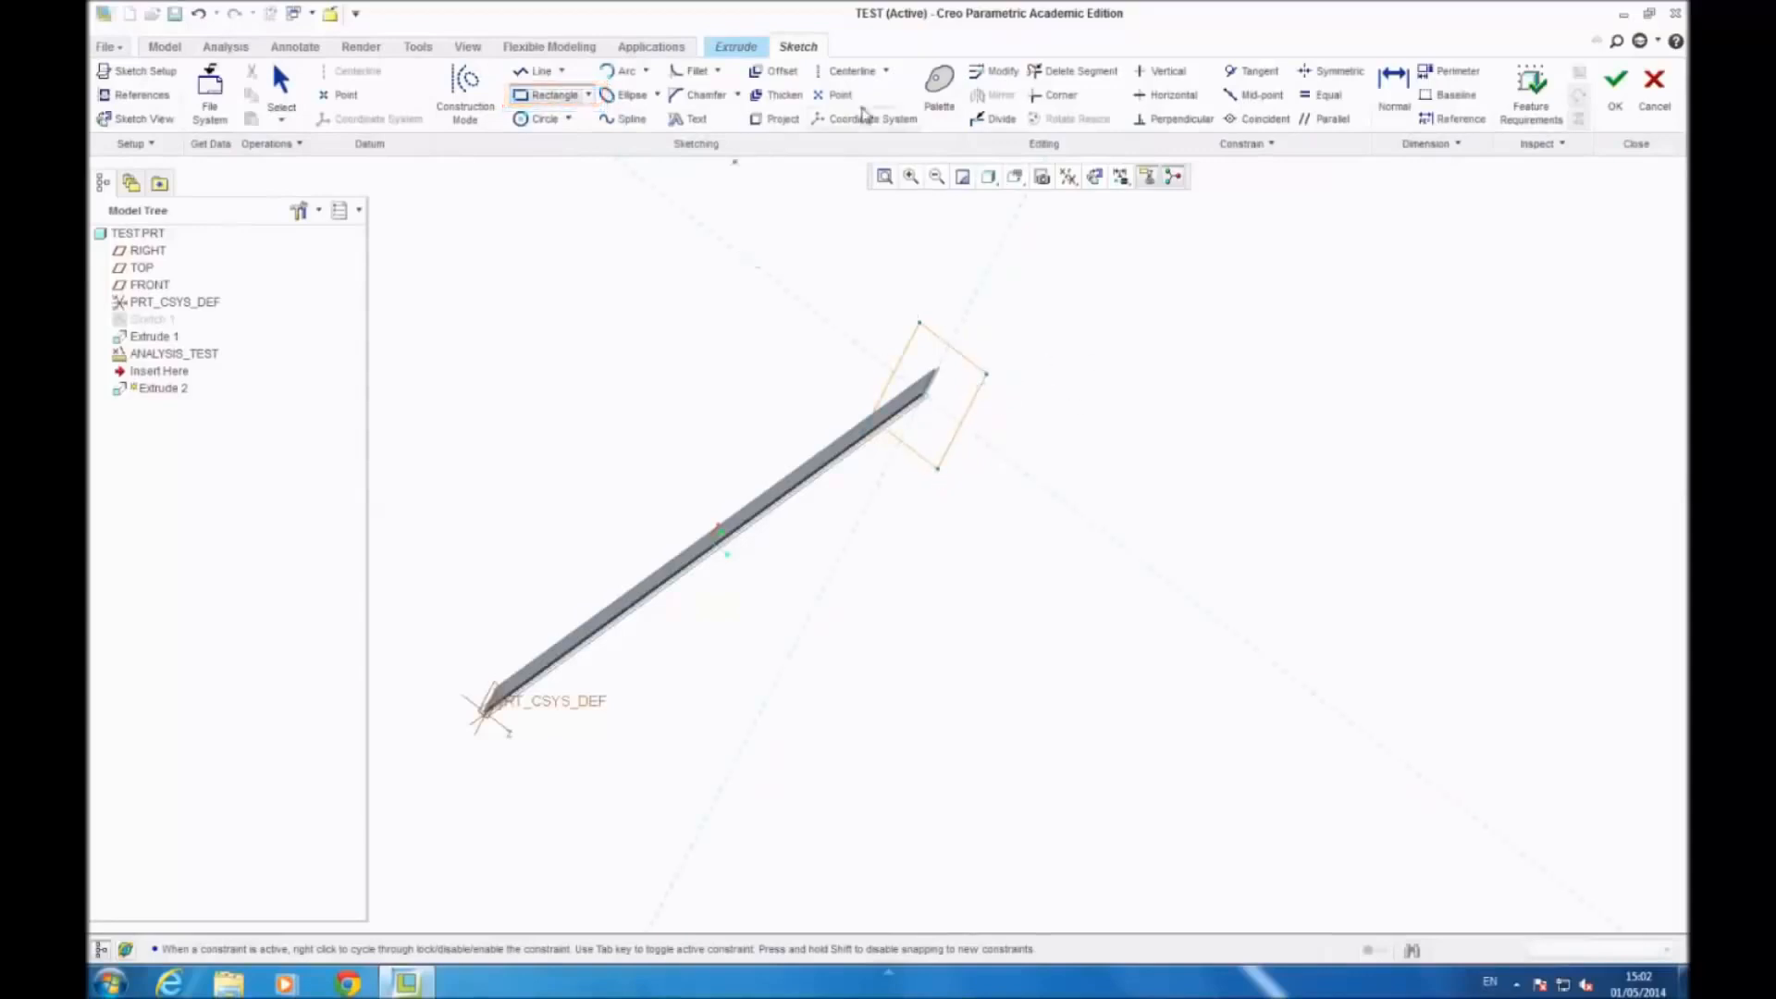
# Step: Set the rectangle's width to 0.075 and the distance from its side edge to the vertical reference to 0.0325
pyautogui.click(1394, 90)
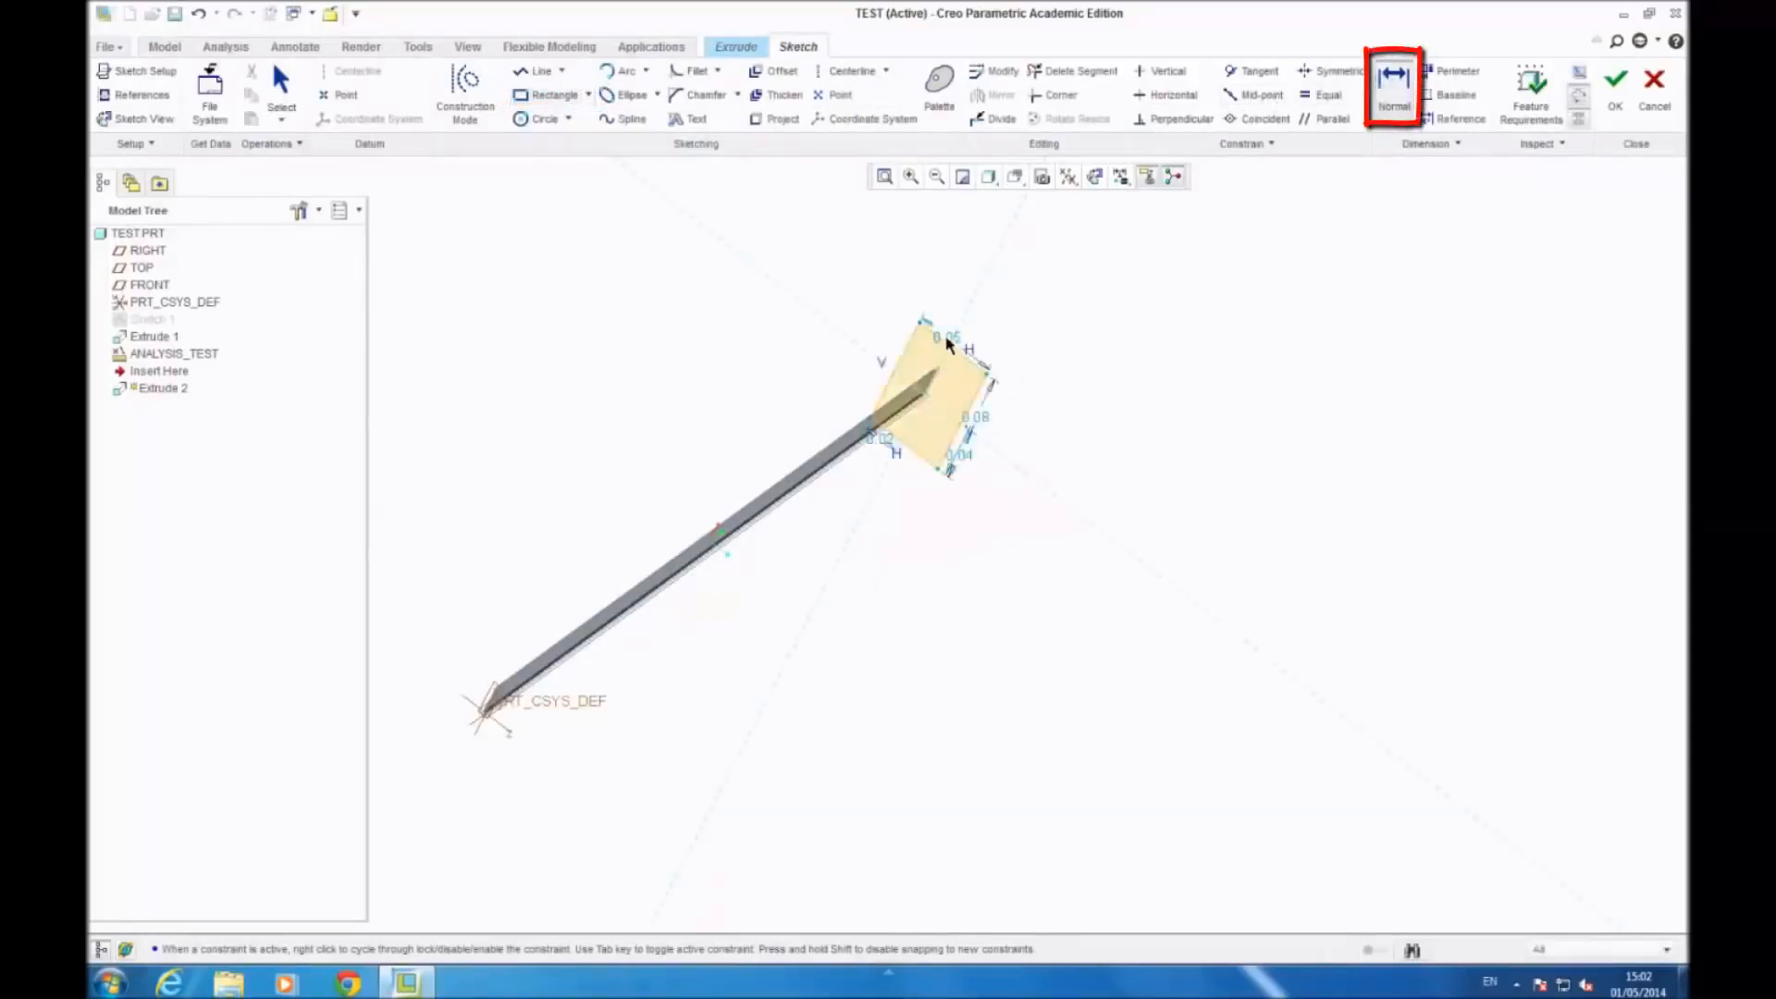
pyautogui.scroll(-3, 959, 344)
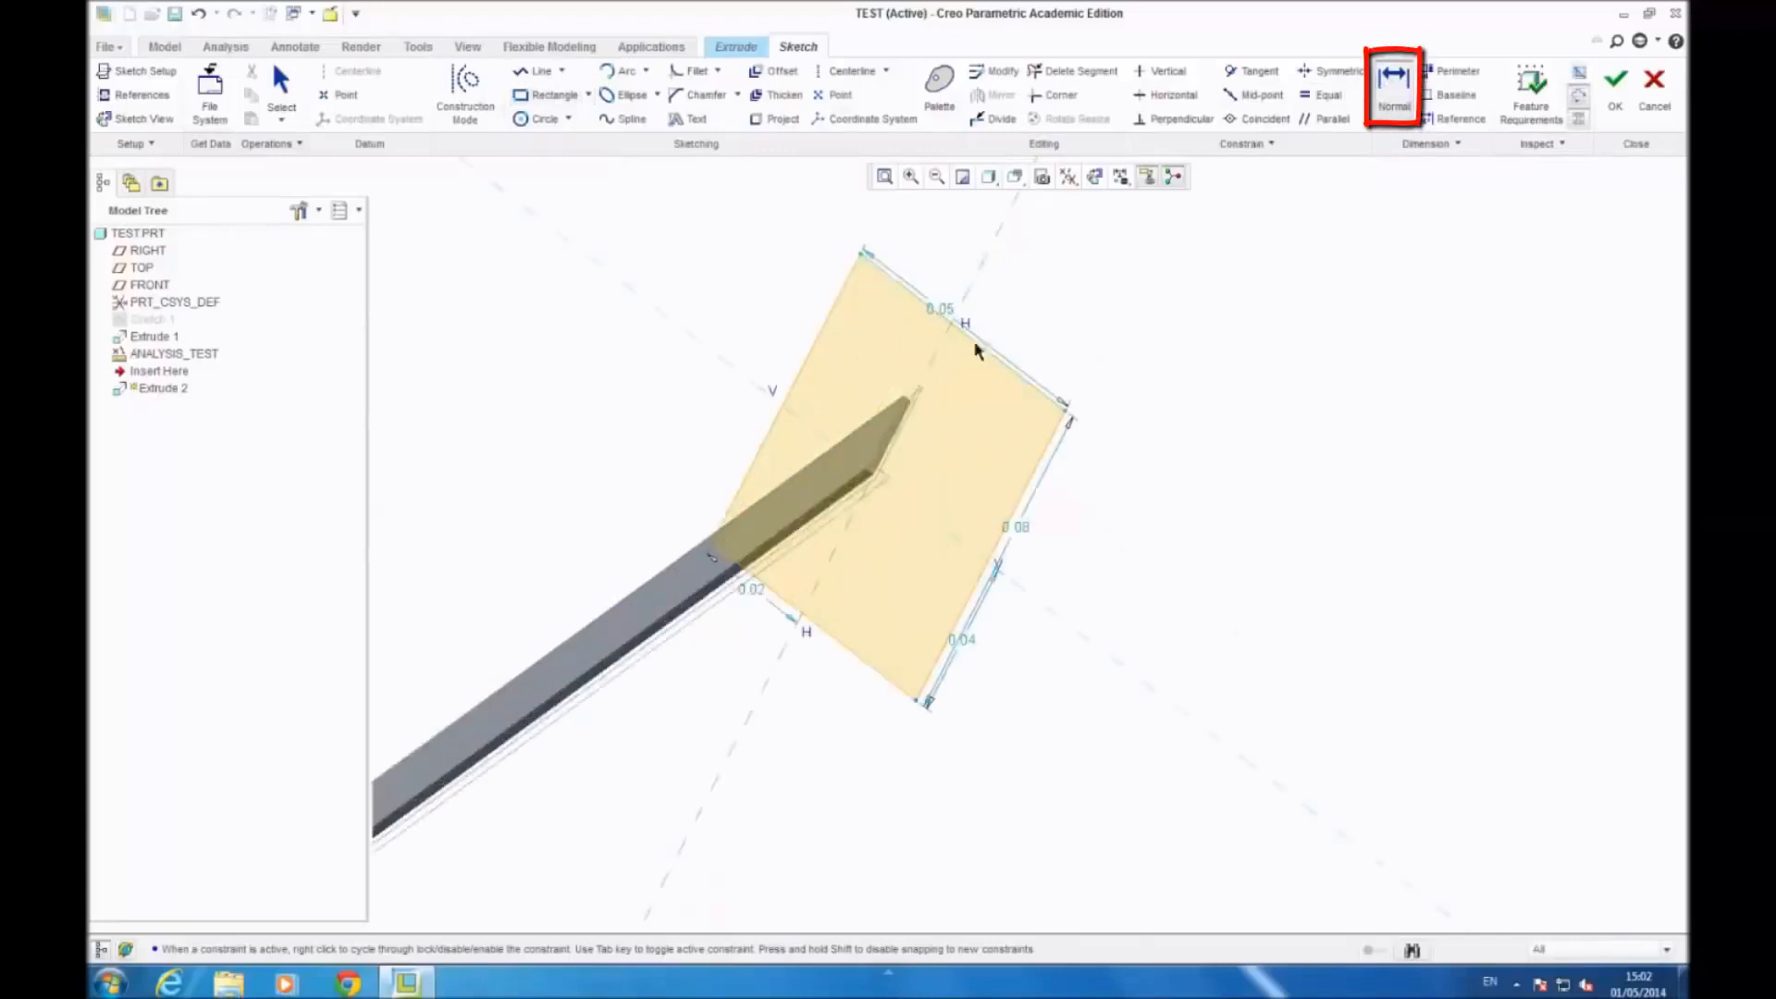
pyautogui.doubleClick(941, 309)
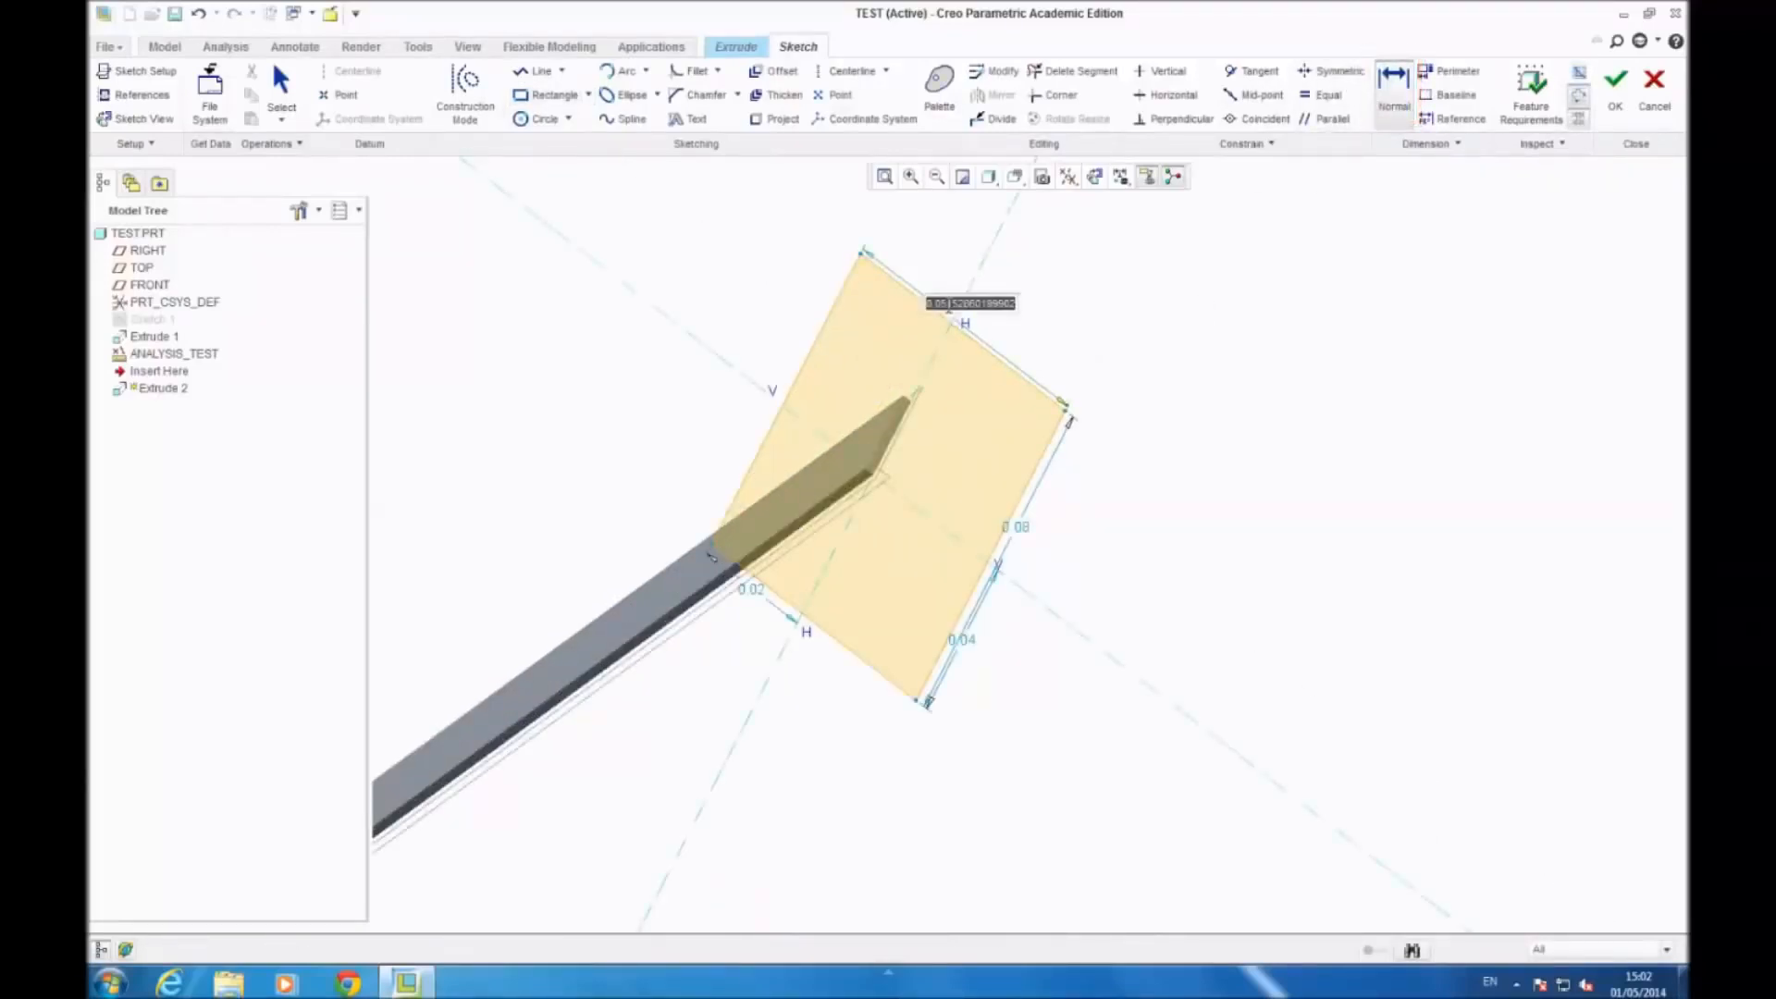
pyautogui.write('0.075')
pyautogui.press('Return')
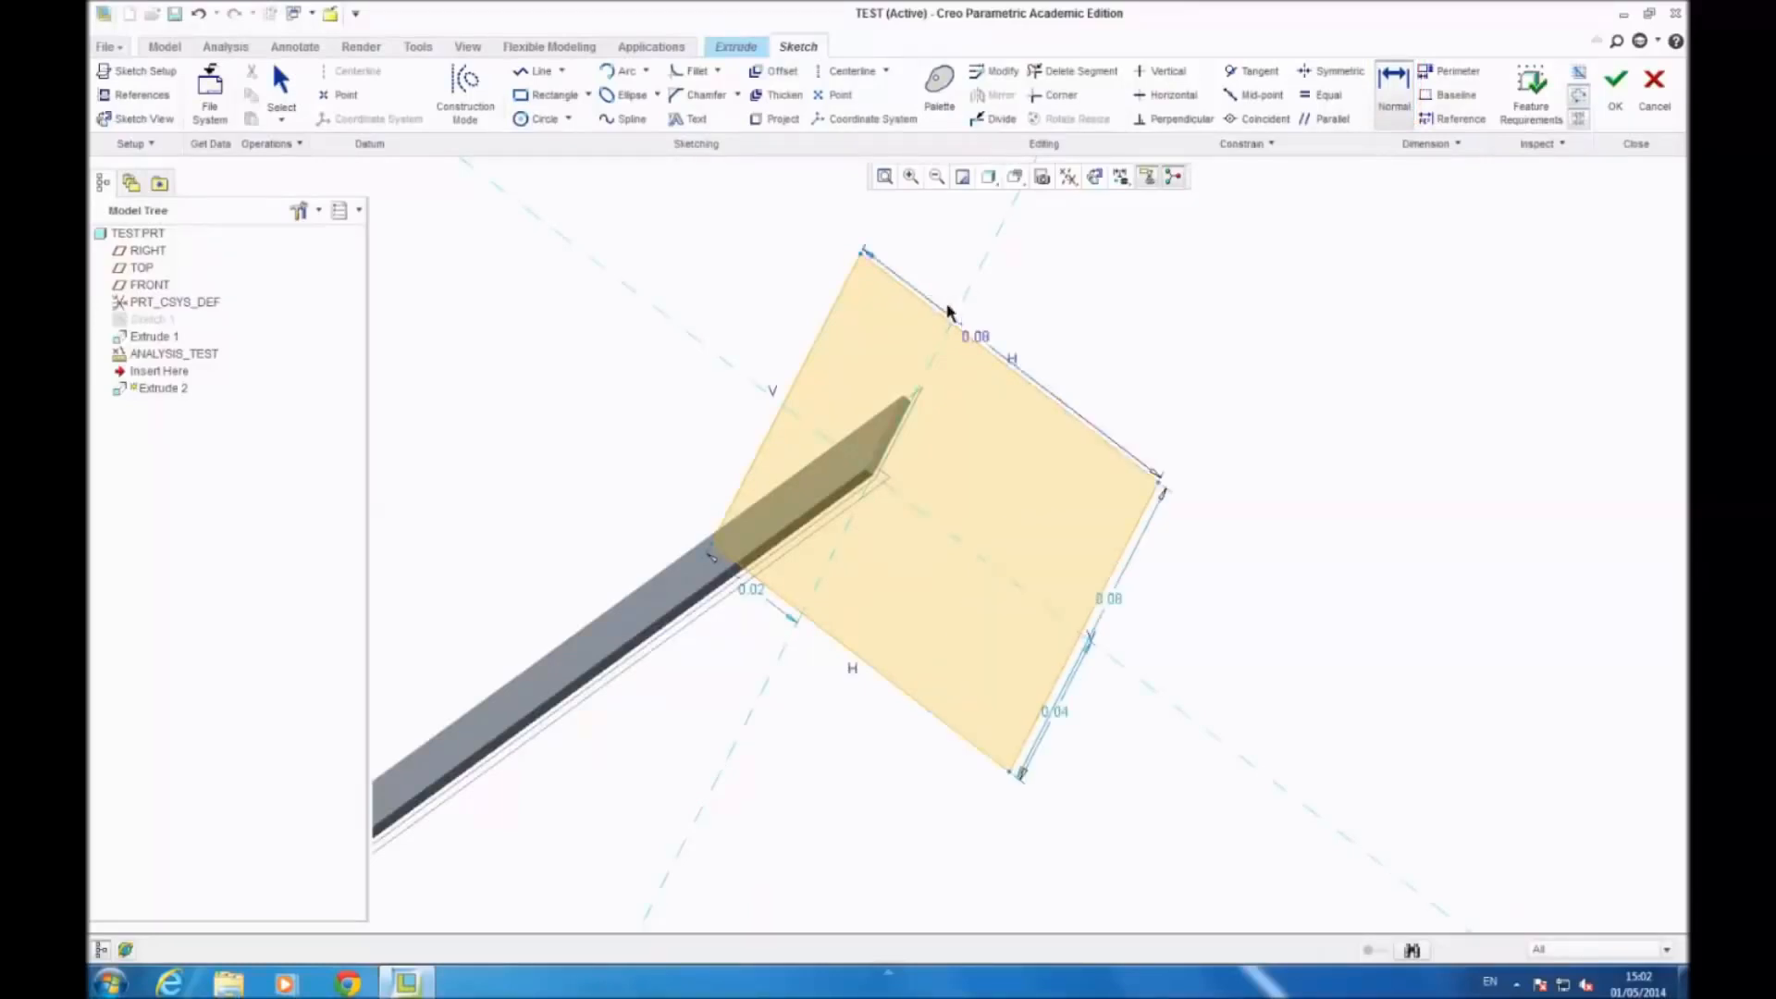
pyautogui.doubleClick(764, 599)
pyautogui.write('0.0325')
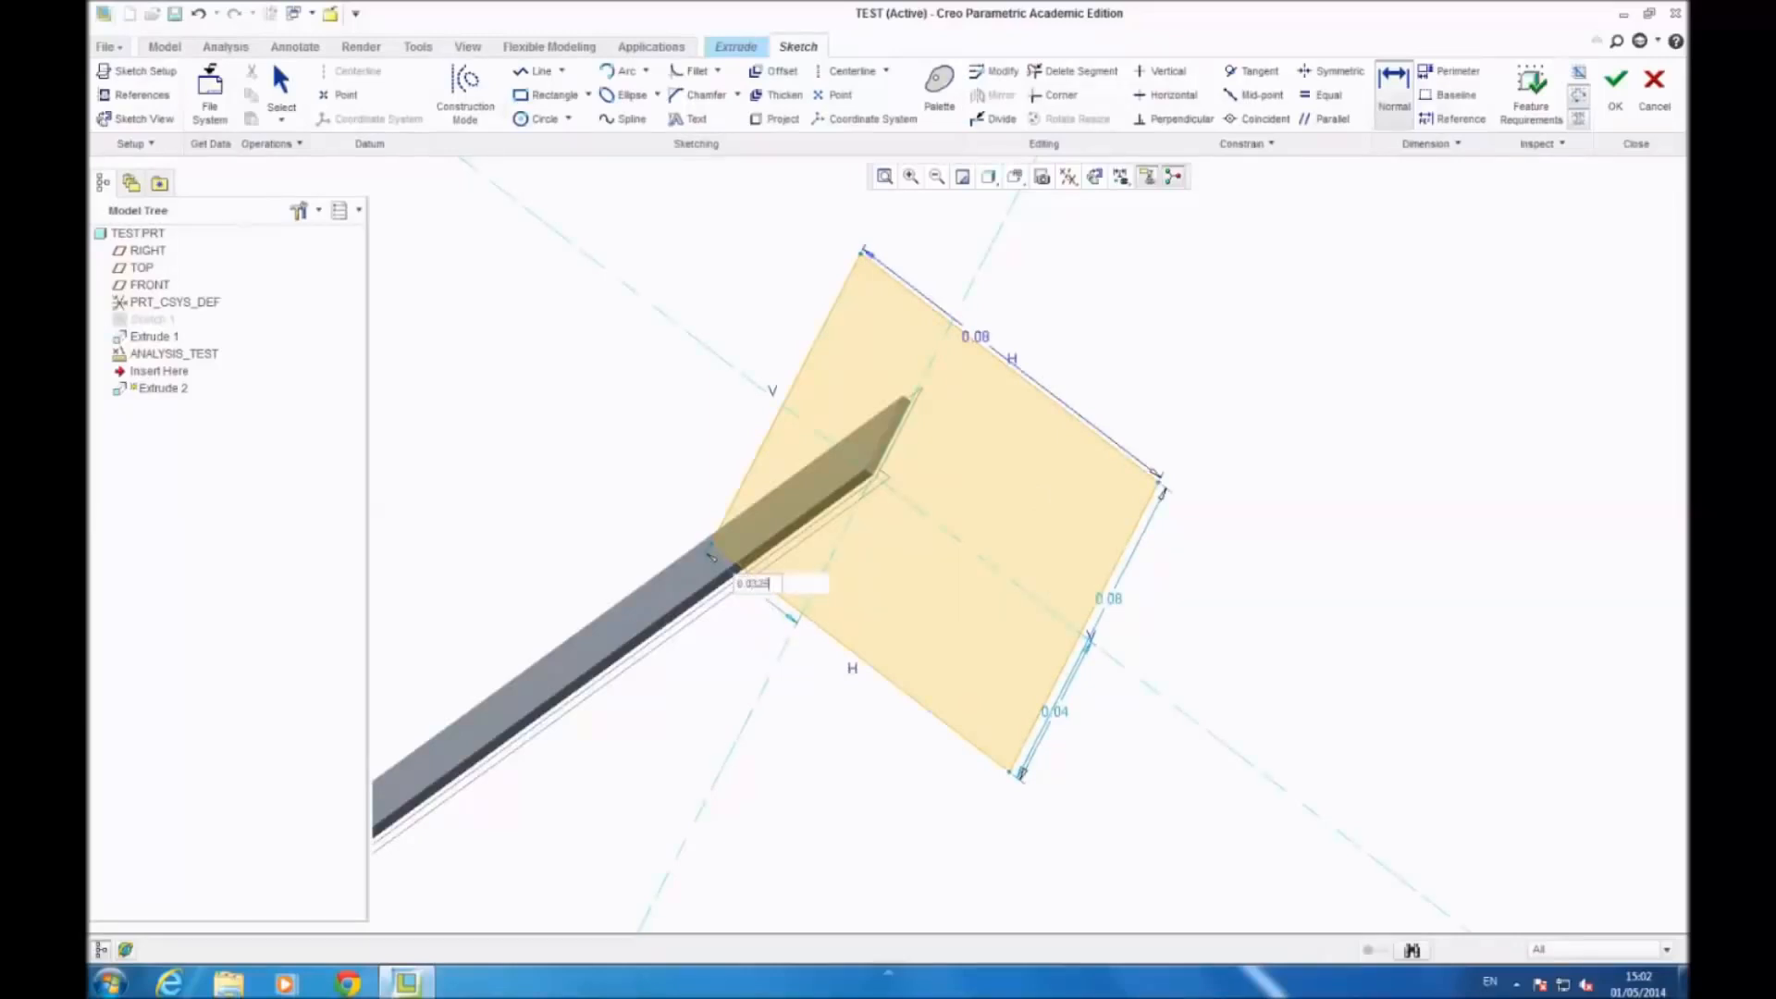
pyautogui.press('Return')
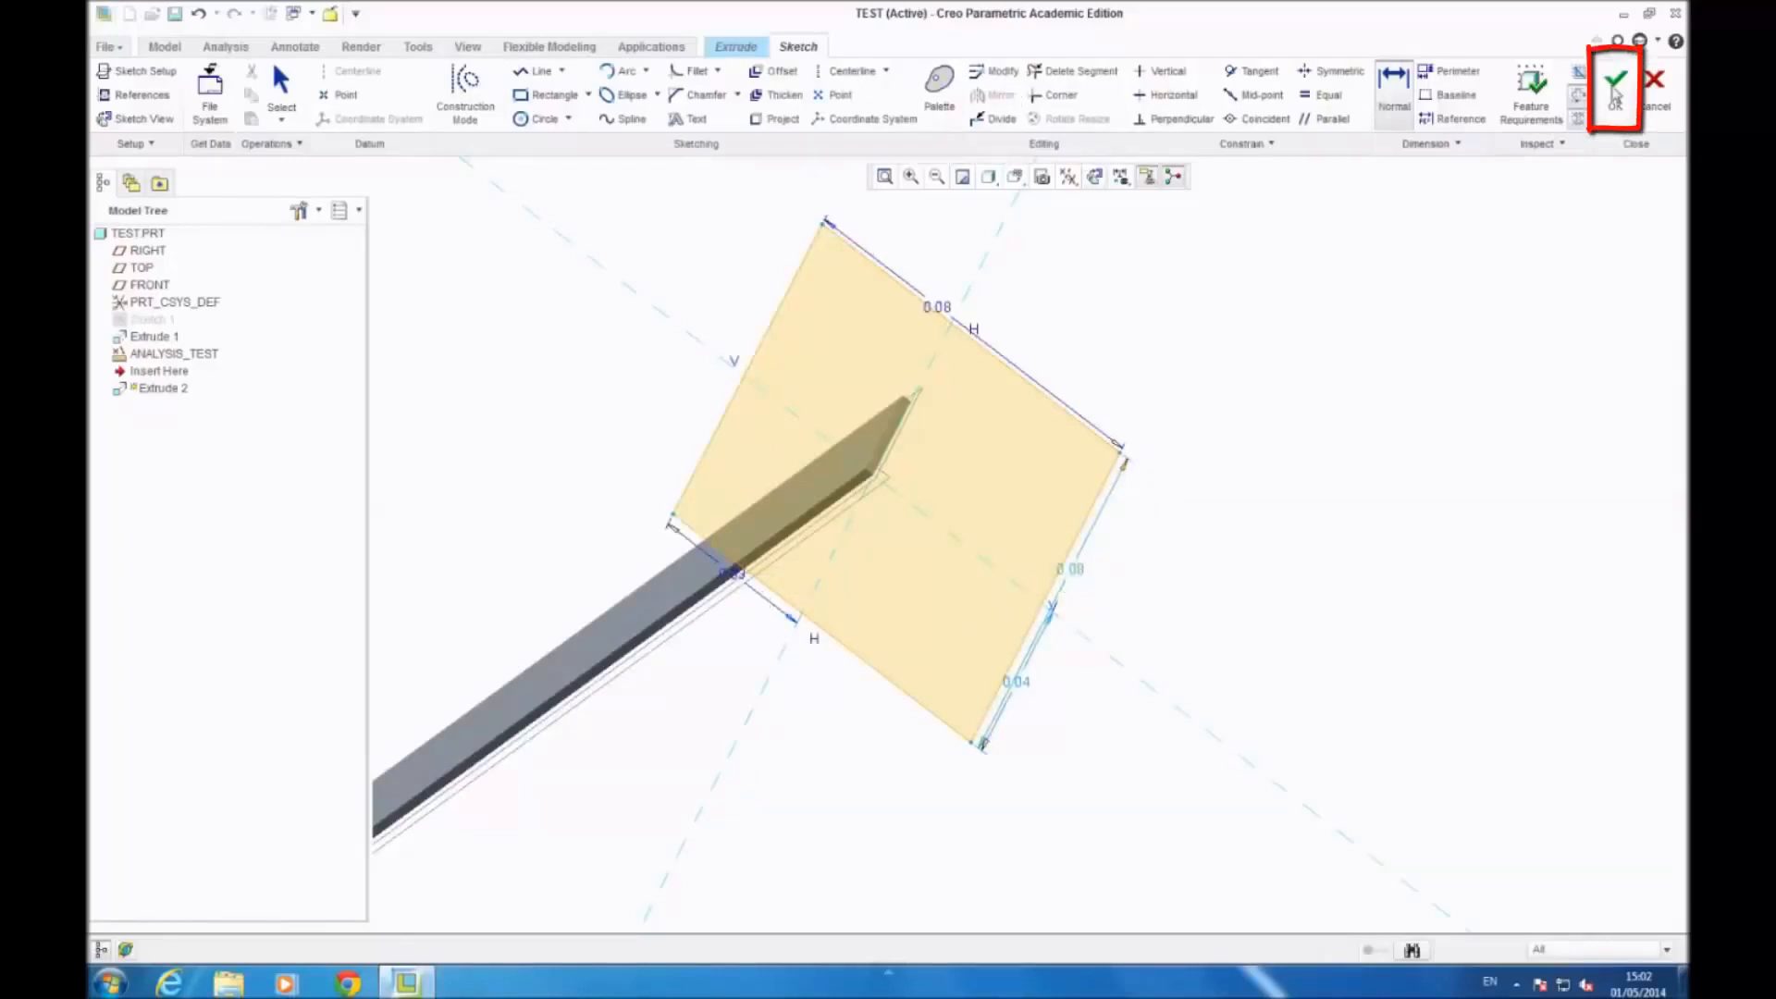
# Step: Finish the rectangle sketch and extrude it 0.01 to form an end plate on the beam
pyautogui.click(1614, 92)
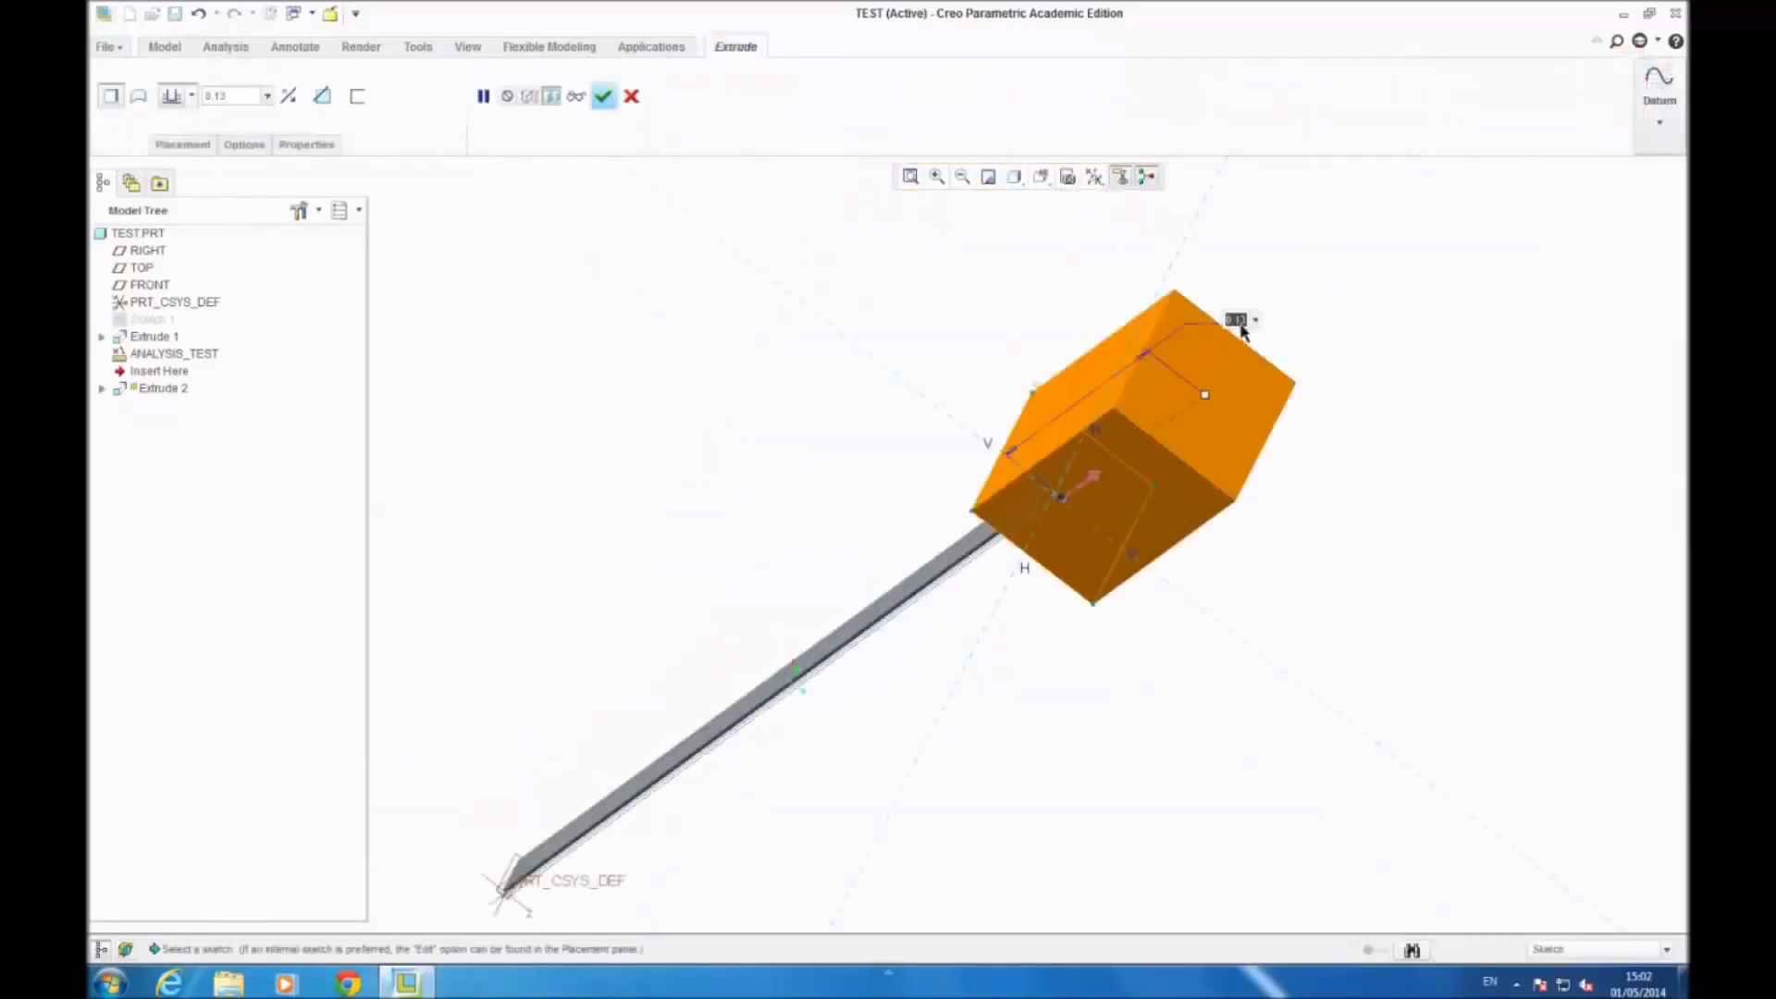
pyautogui.write('0')
pyautogui.press('Return')
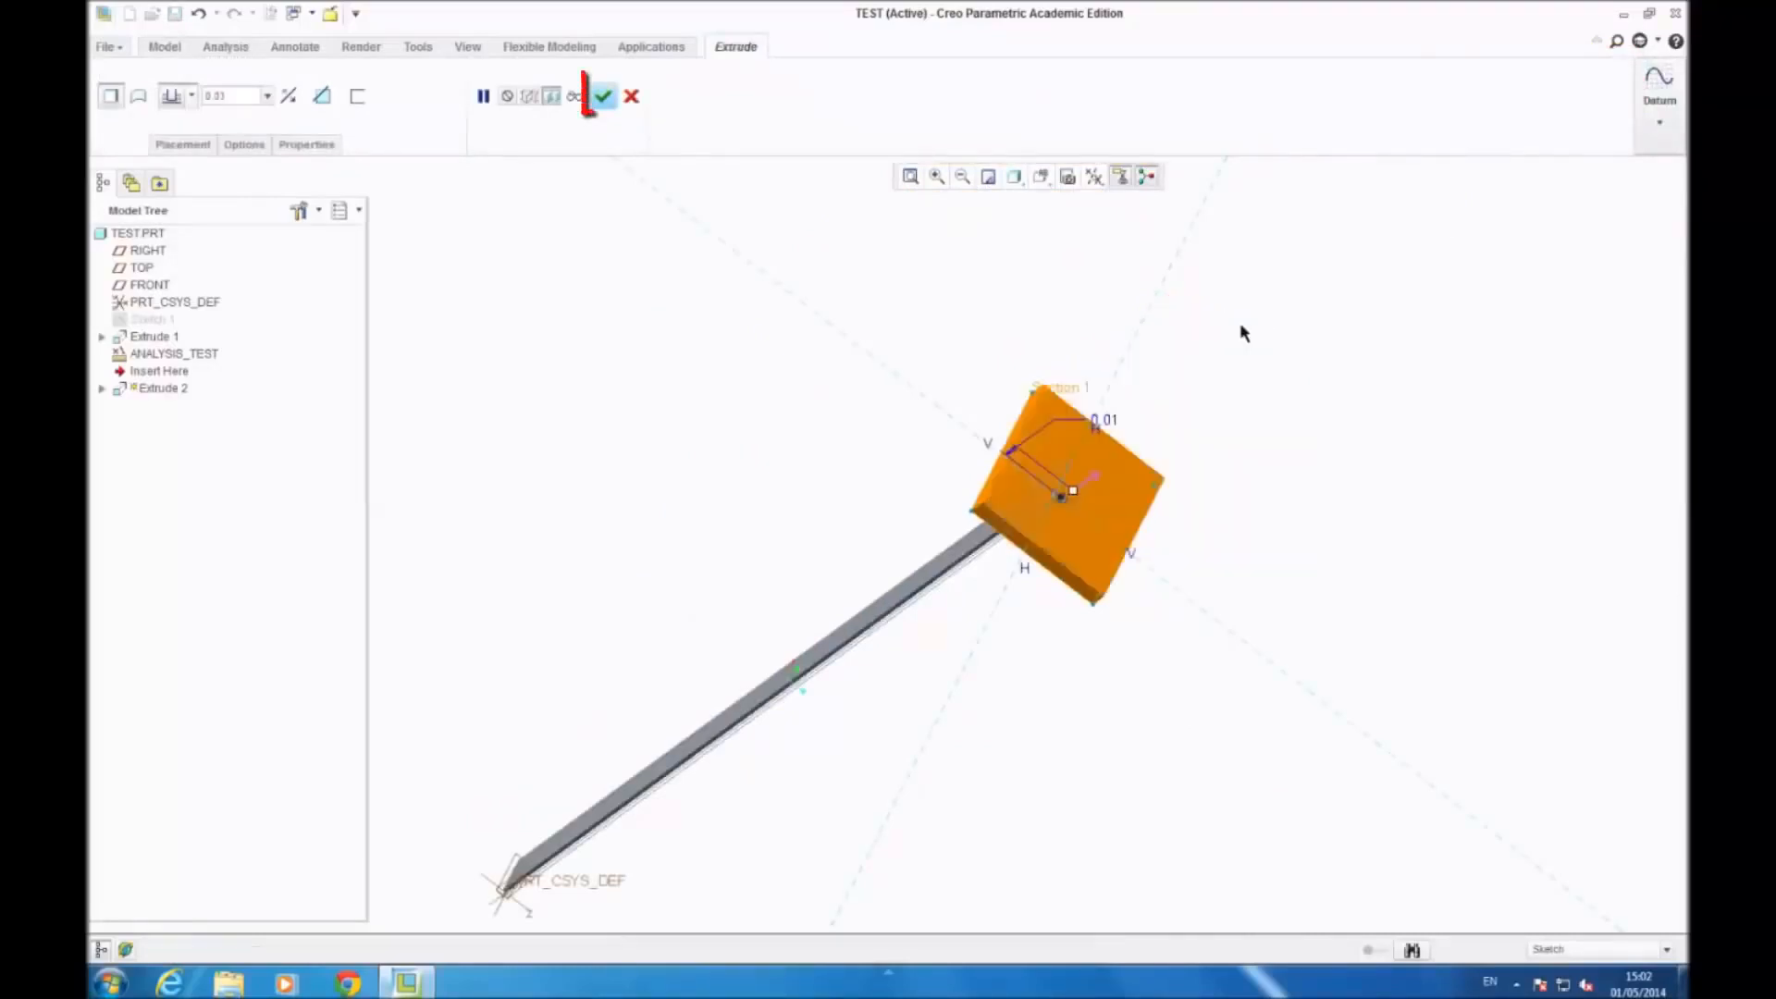
pyautogui.click(604, 97)
# Step: Switch the part to the Simulate application for a structural analysis
pyautogui.scroll(-3, 591, 571)
pyautogui.moveTo(627, 543); pyautogui.dragTo(899, 535, button='middle')
pyautogui.moveTo(590, 568); pyautogui.dragTo(712, 458, button='middle')
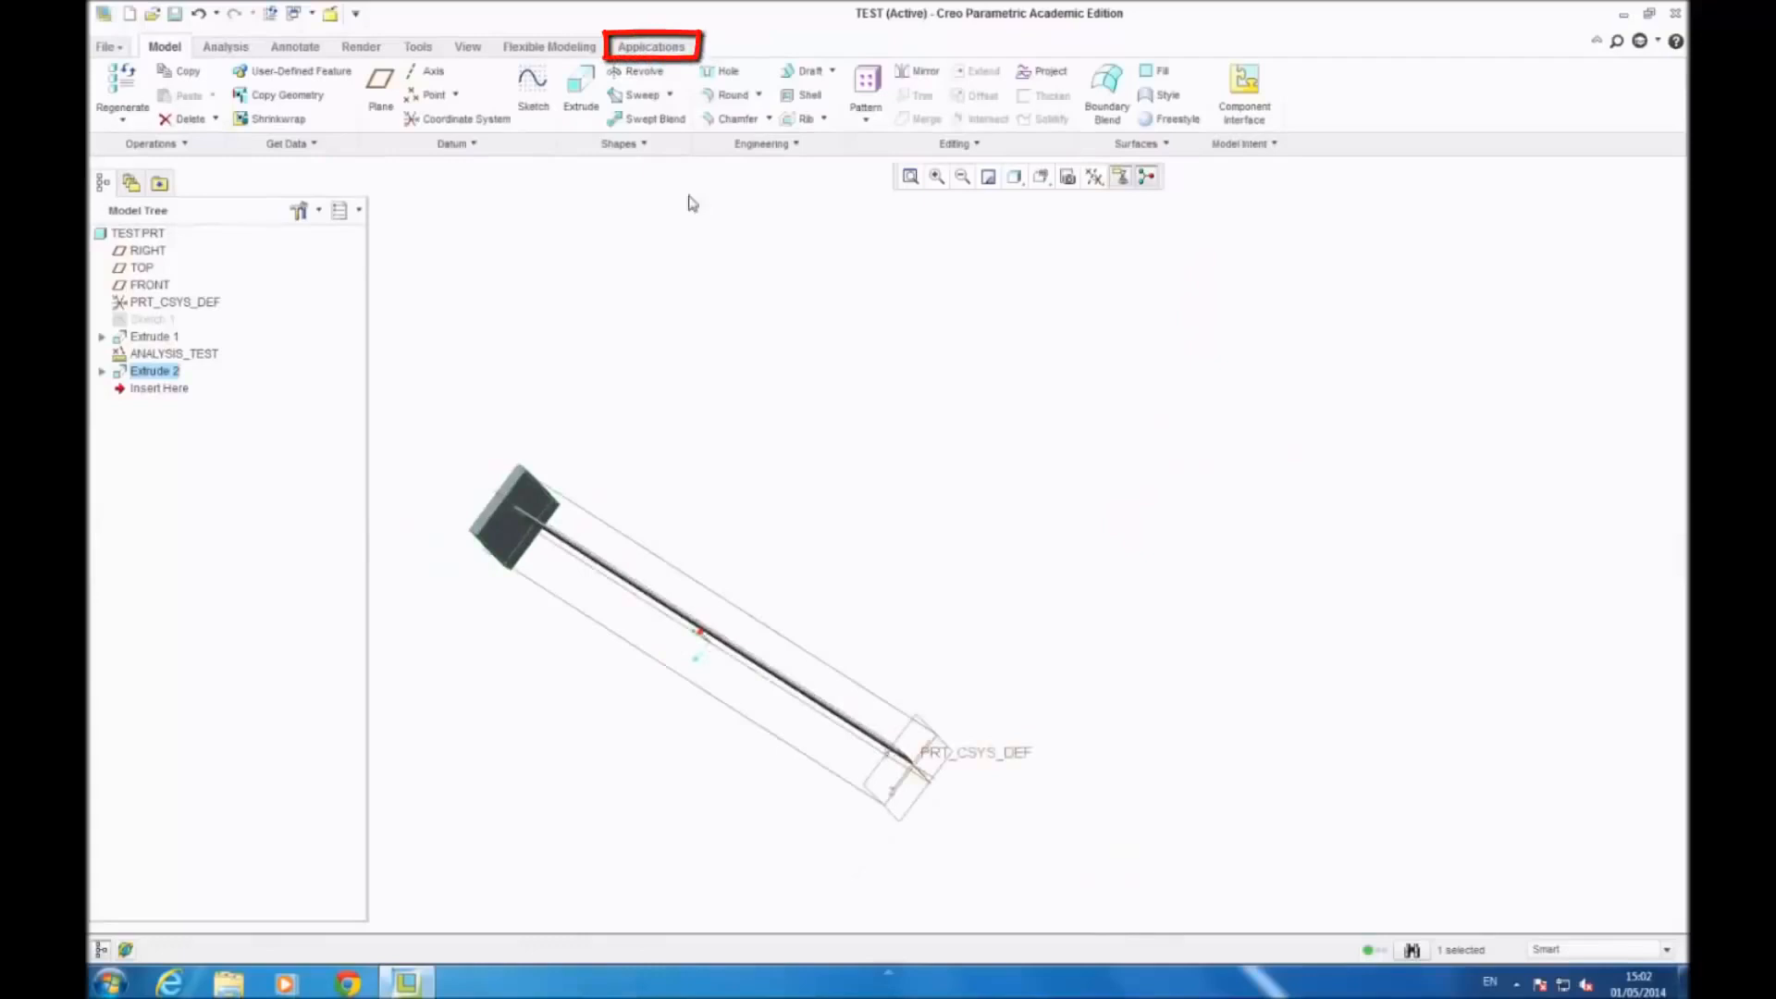
pyautogui.click(662, 46)
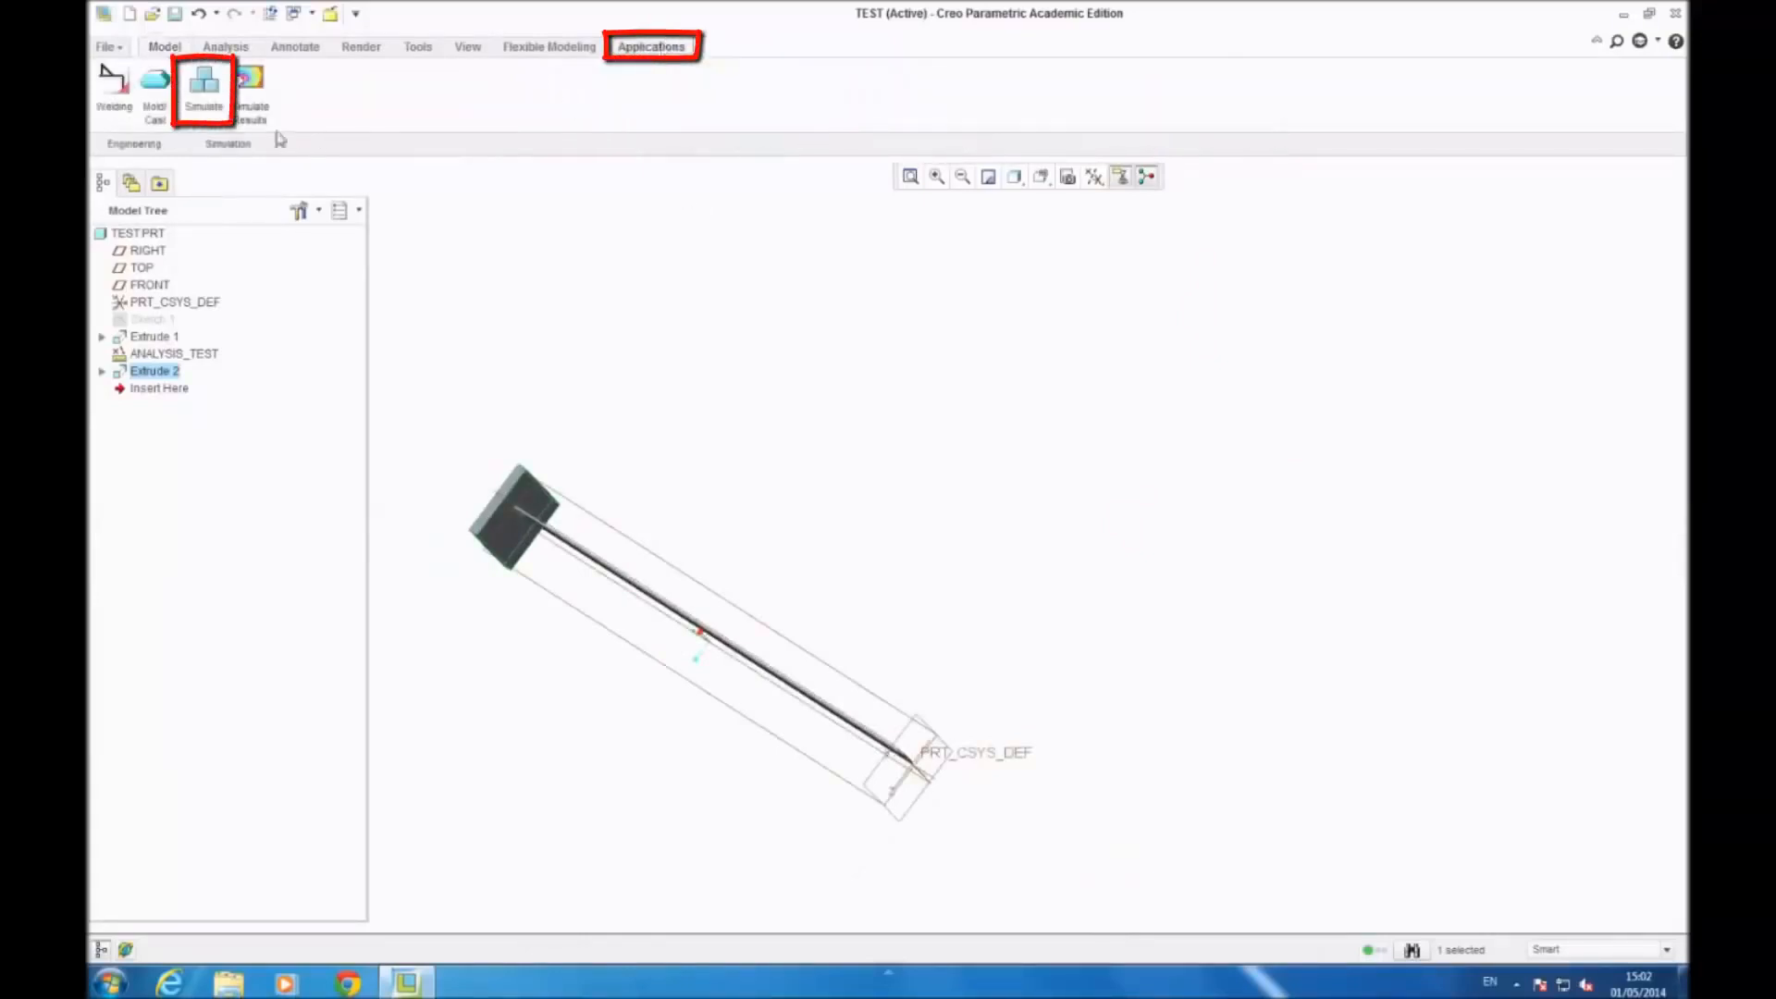
pyautogui.click(205, 97)
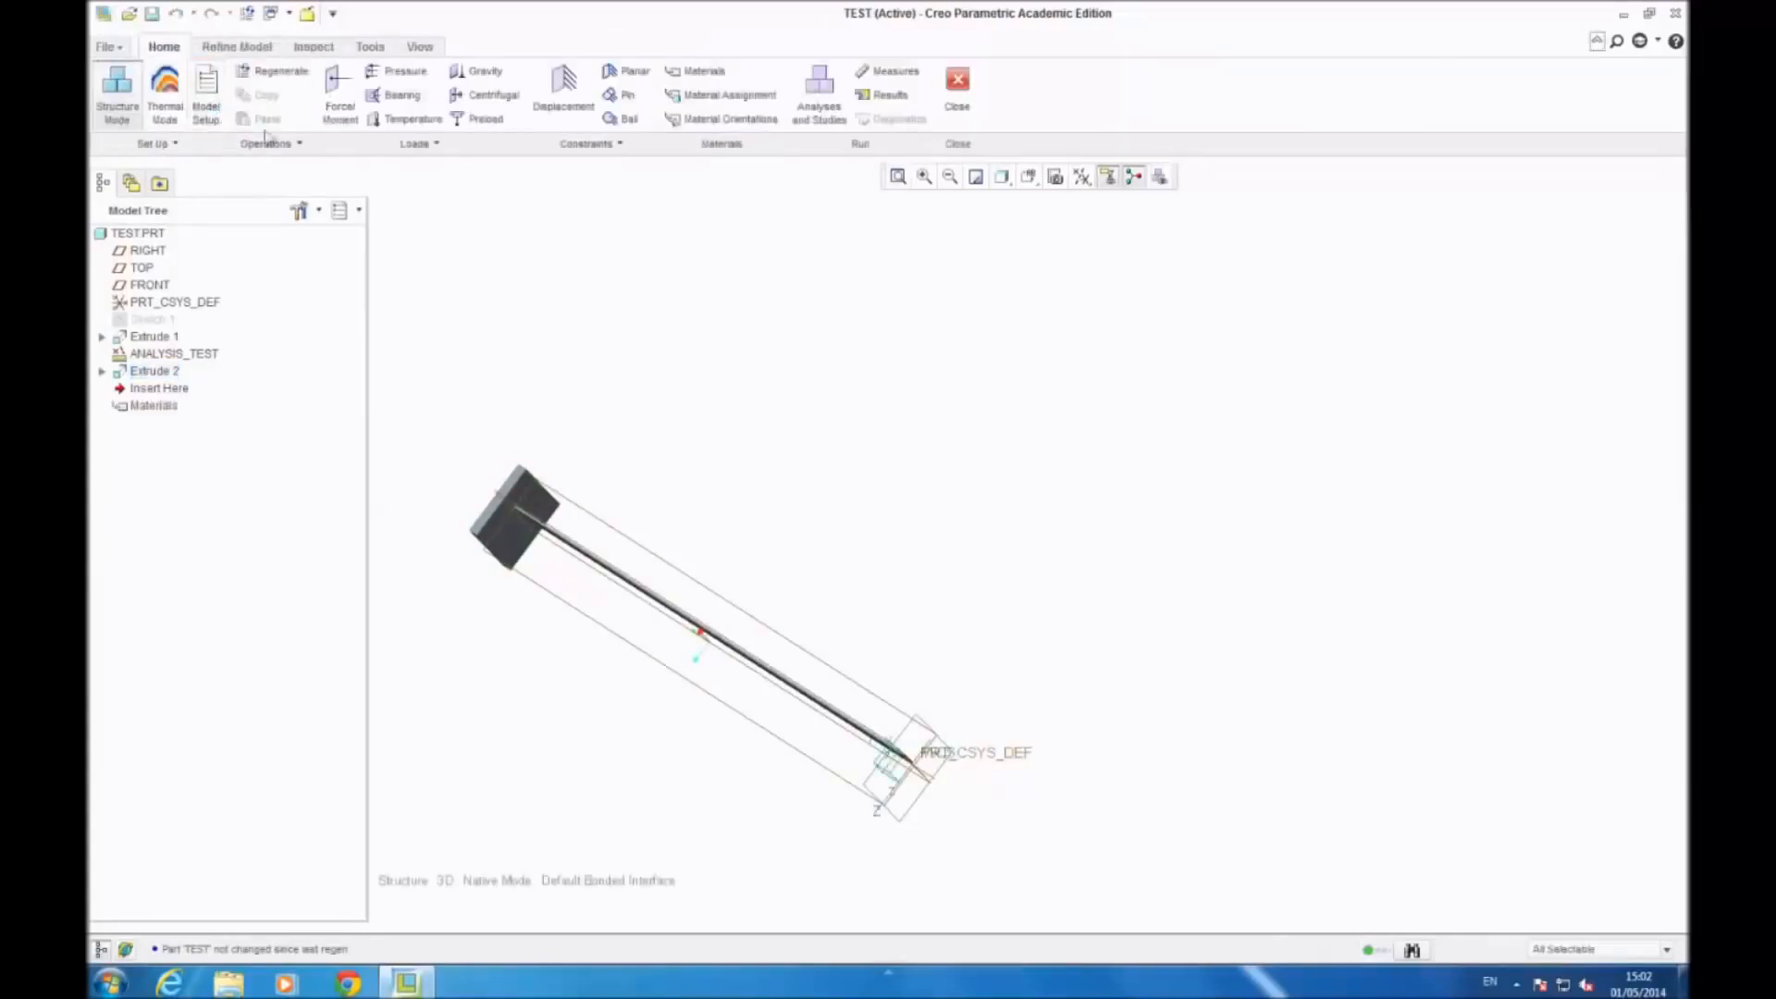
# Step: Apply a displacement constraint to the end plate's outer face, with X, Y and Z translations fixed
pyautogui.click(563, 87)
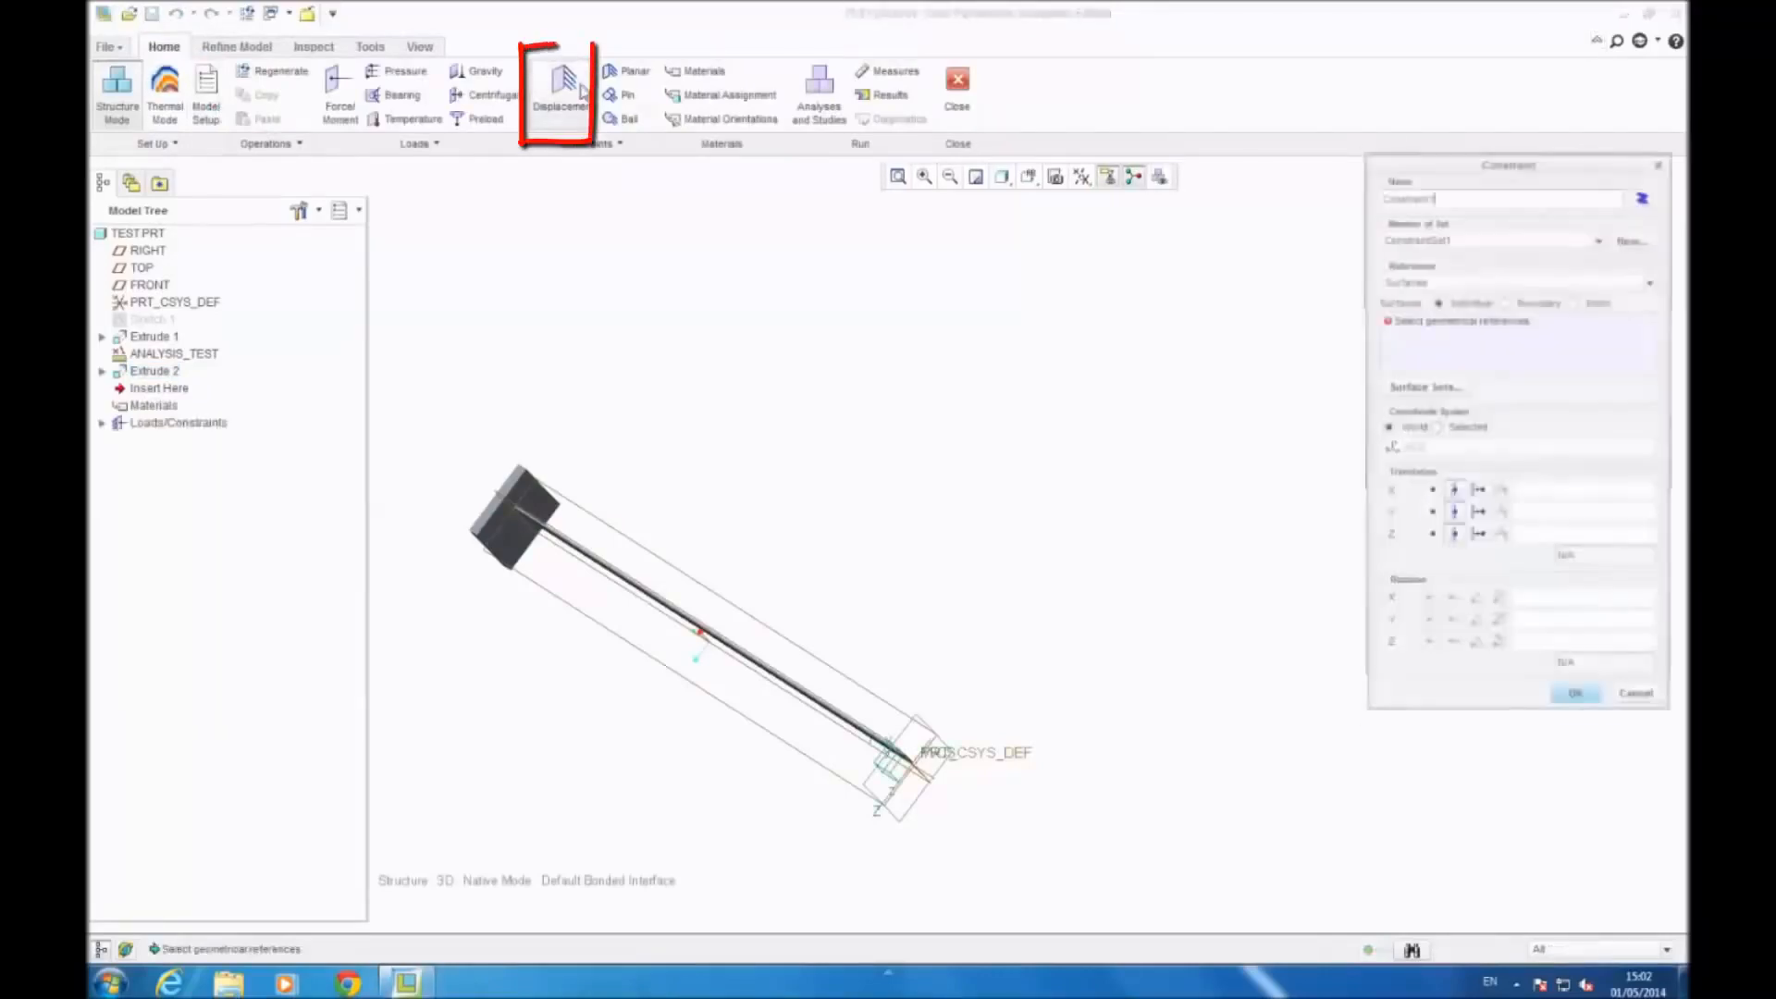
pyautogui.moveTo(764, 512); pyautogui.dragTo(893, 538, button='middle')
pyautogui.click(501, 492)
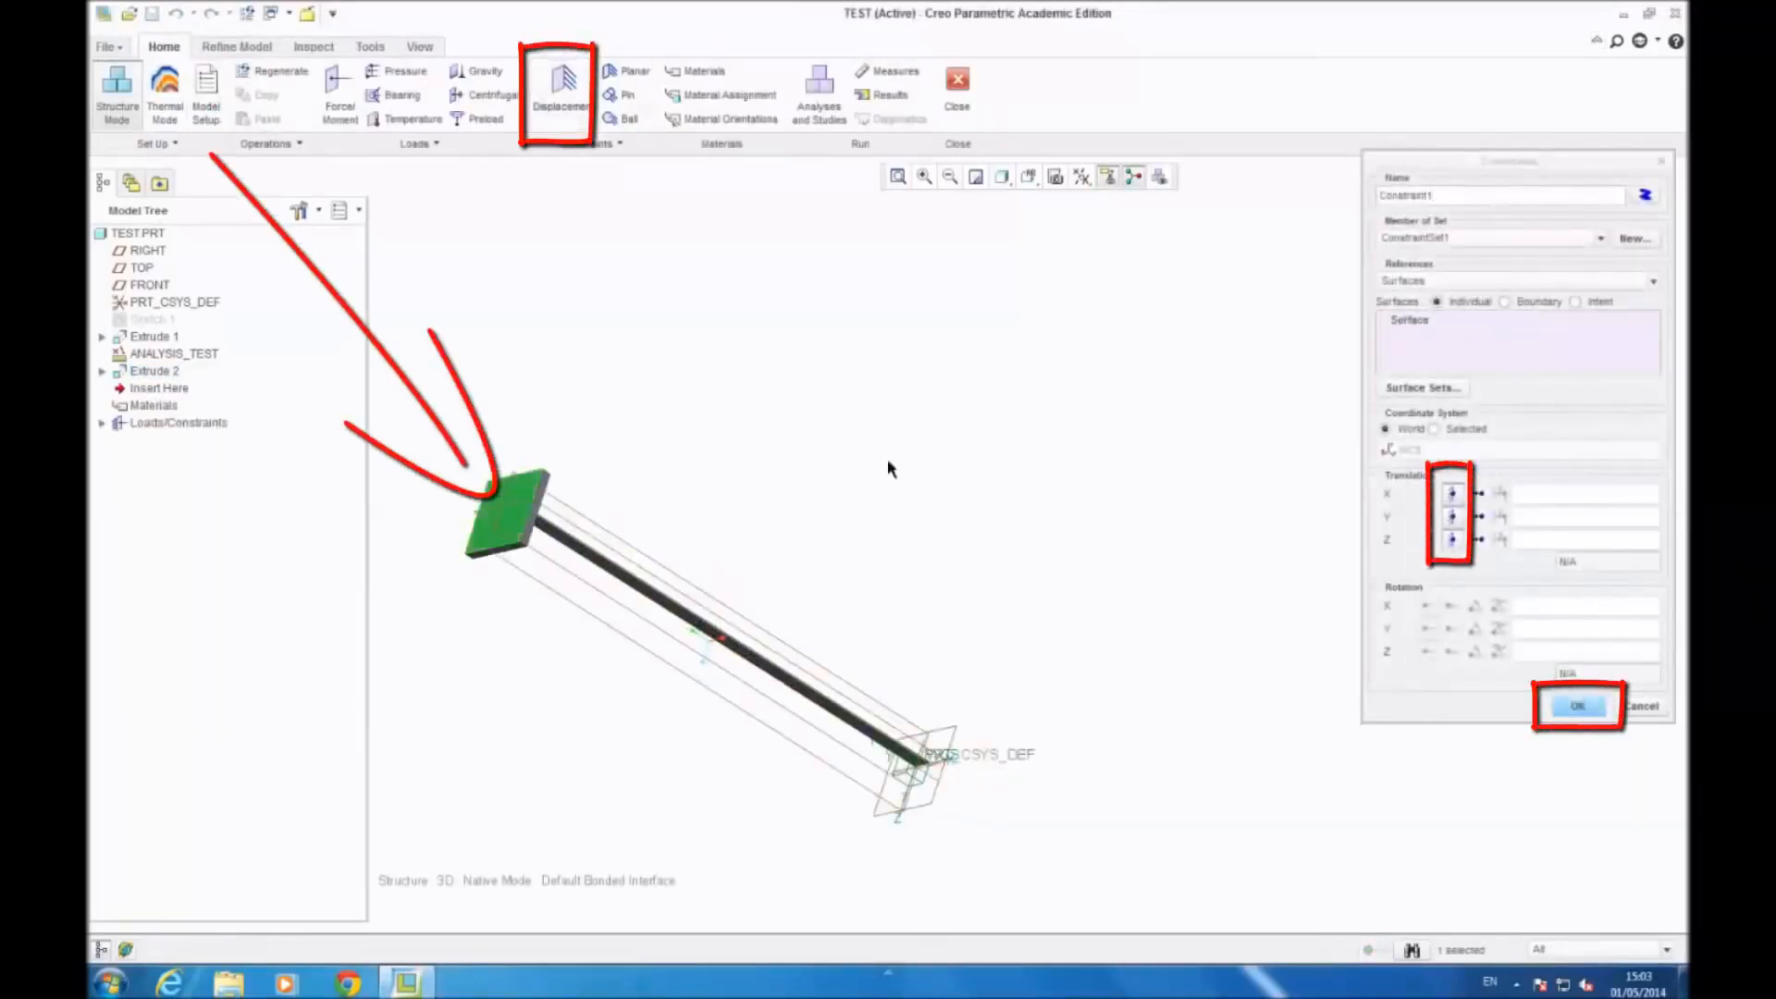
pyautogui.click(1560, 709)
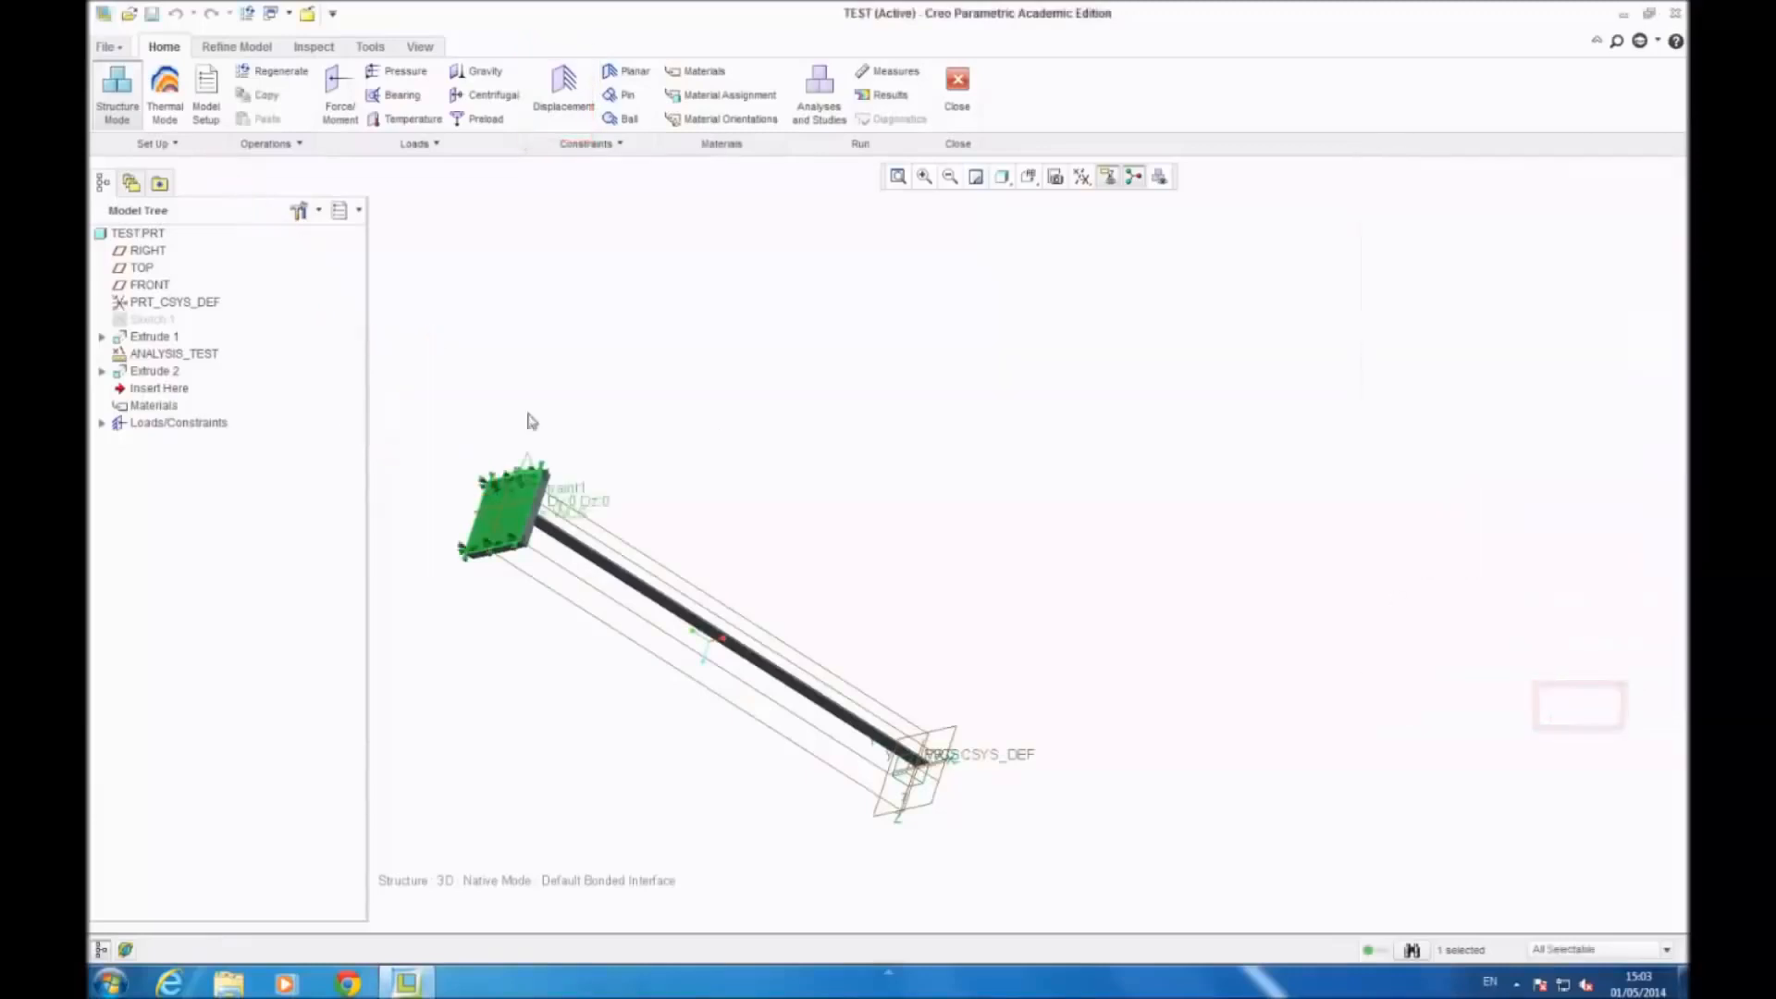
# Step: Start a force load with a Z component of 1 N and try to accept it without a geometric reference
pyautogui.moveTo(788, 479)
pyautogui.mouseDown(button='middle')
pyautogui.moveTo(656, 455)
pyautogui.moveTo(847, 537)
pyautogui.moveTo(1122, 543)
pyautogui.moveTo(1202, 519)
pyautogui.moveTo(1054, 524)
pyautogui.mouseUp(button='middle')
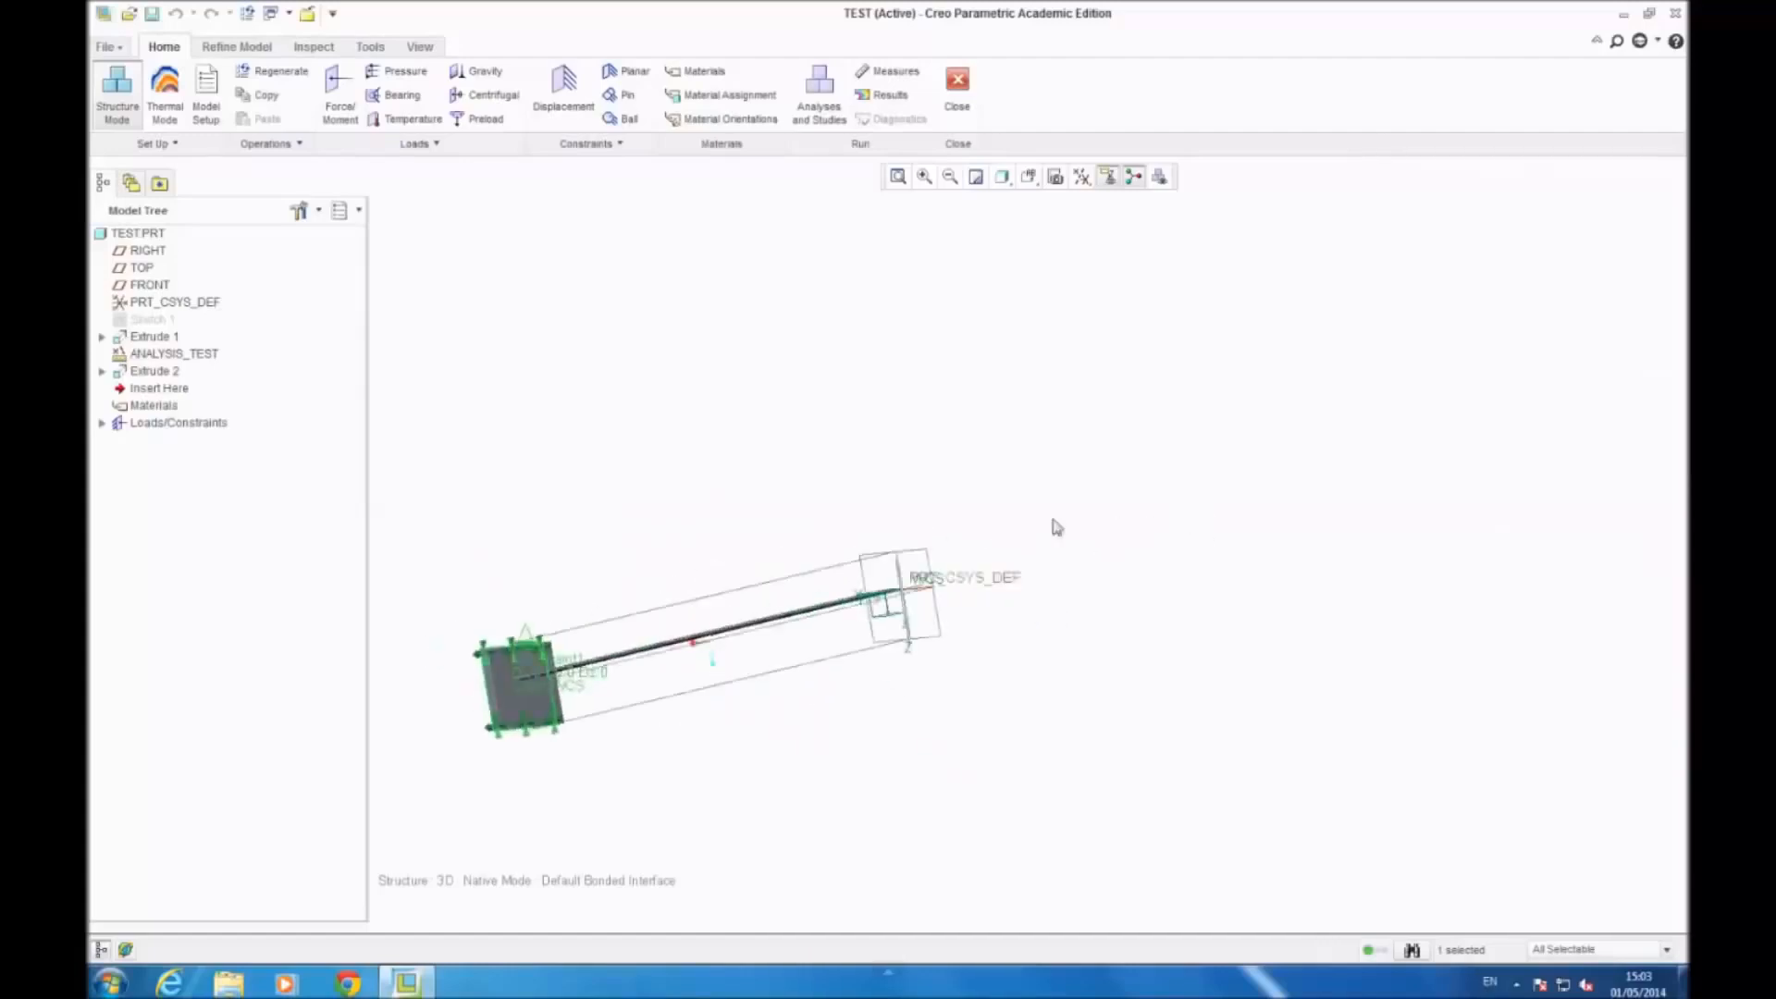
pyautogui.moveTo(602, 533); pyautogui.dragTo(791, 500, button='middle')
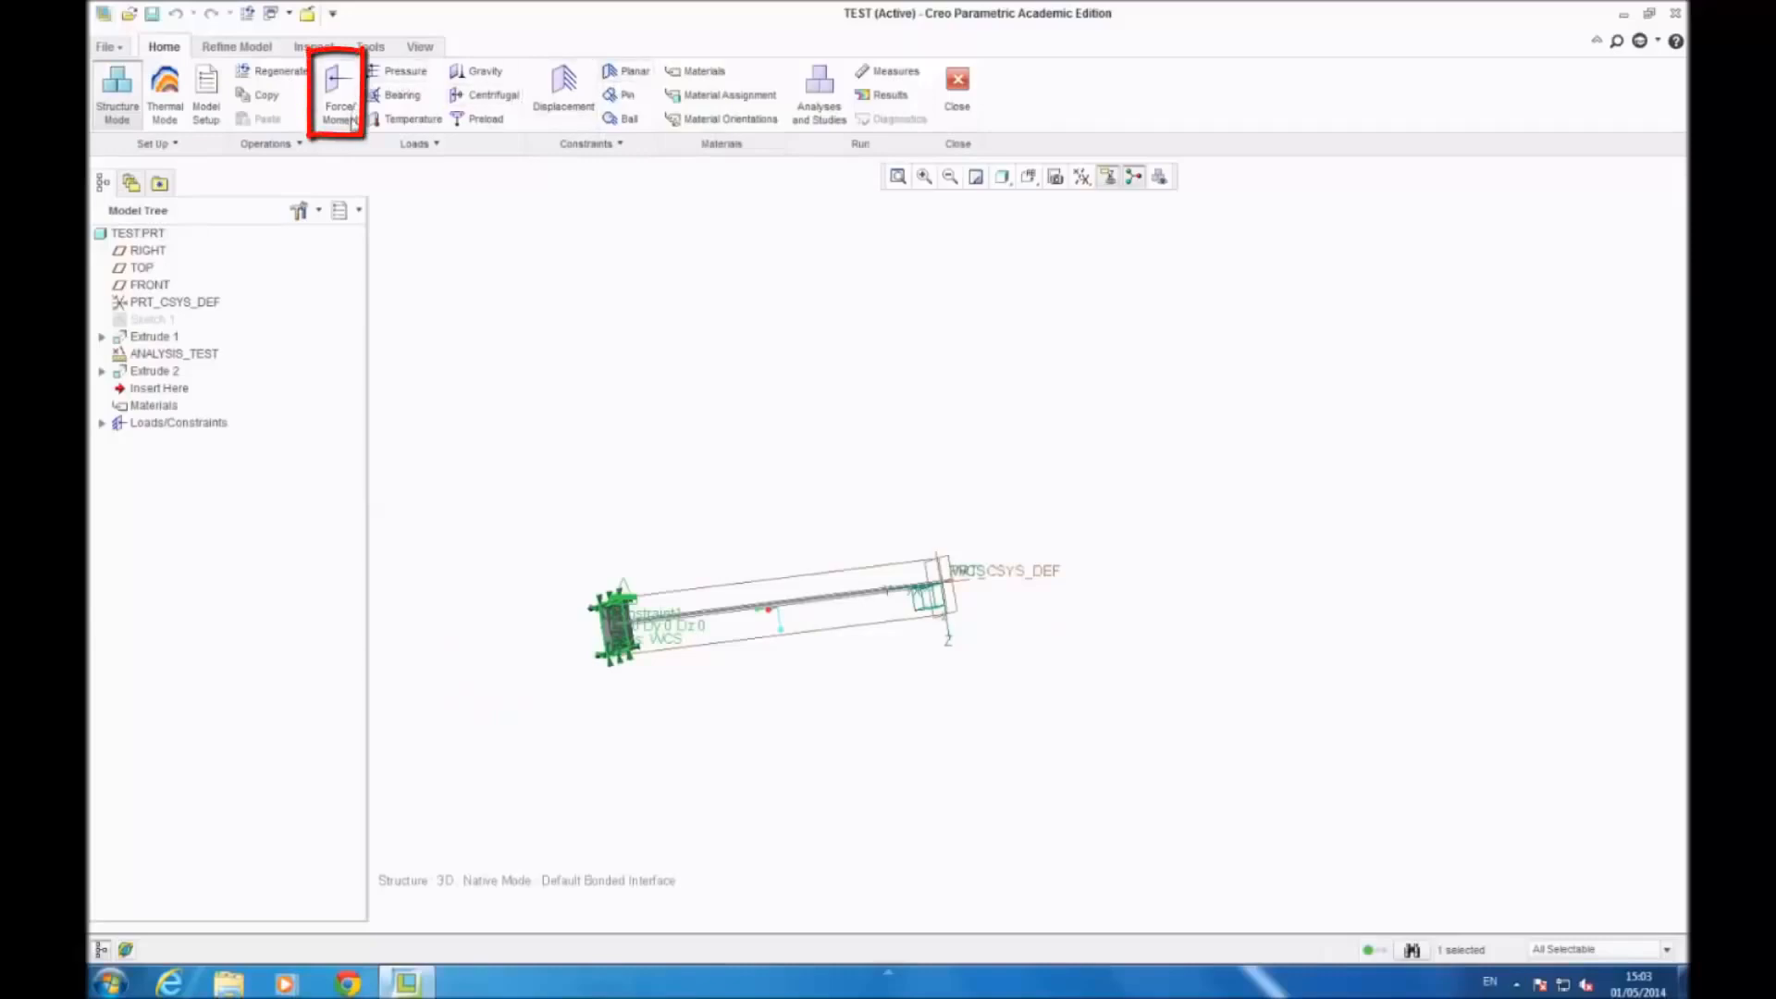
pyautogui.click(351, 118)
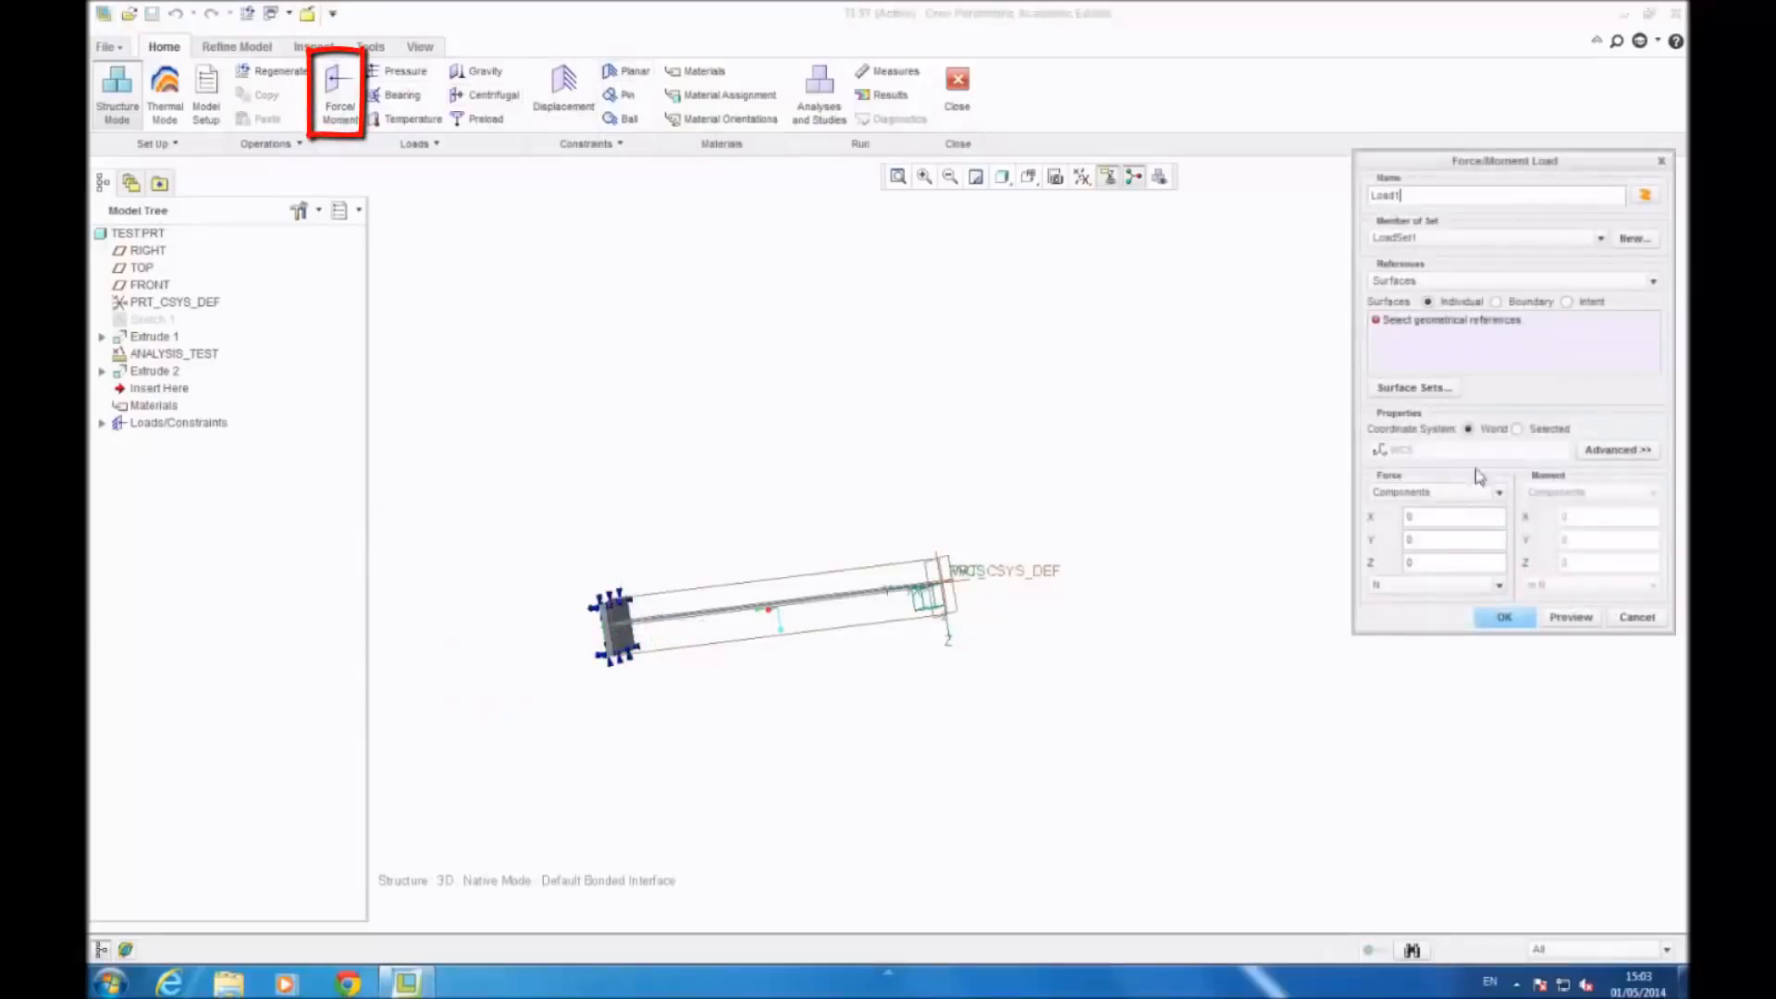
pyautogui.doubleClick(1457, 562)
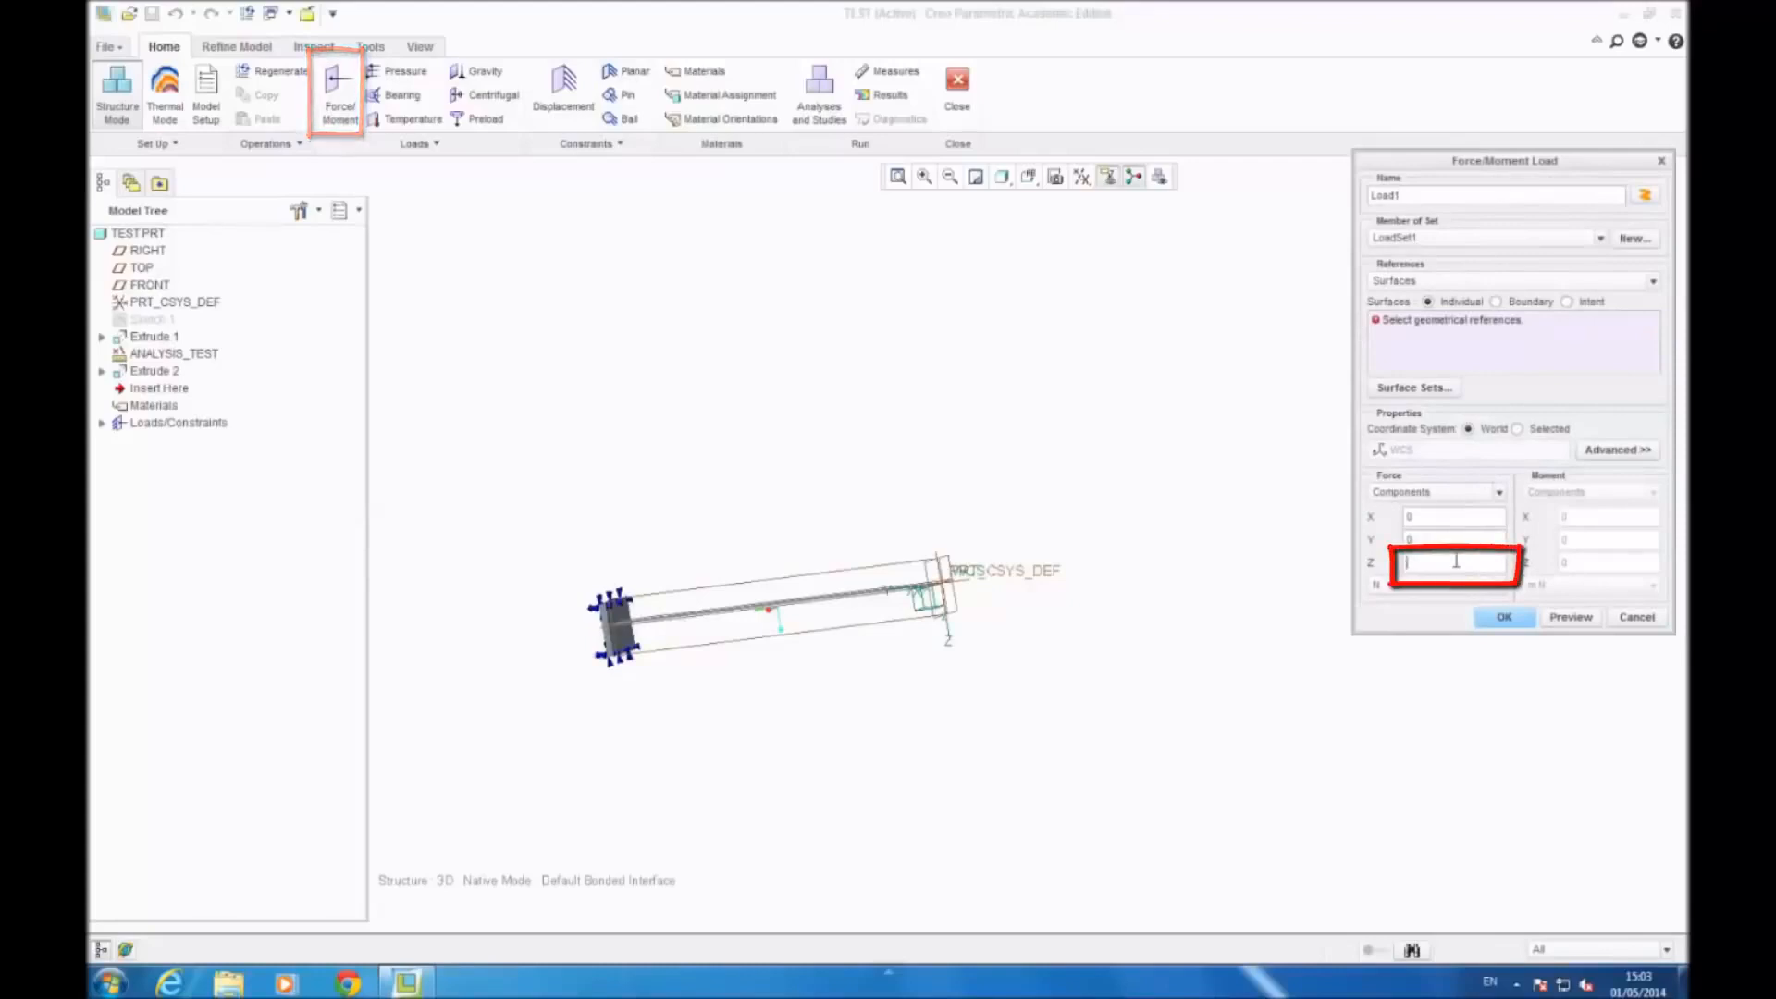
pyautogui.write('1')
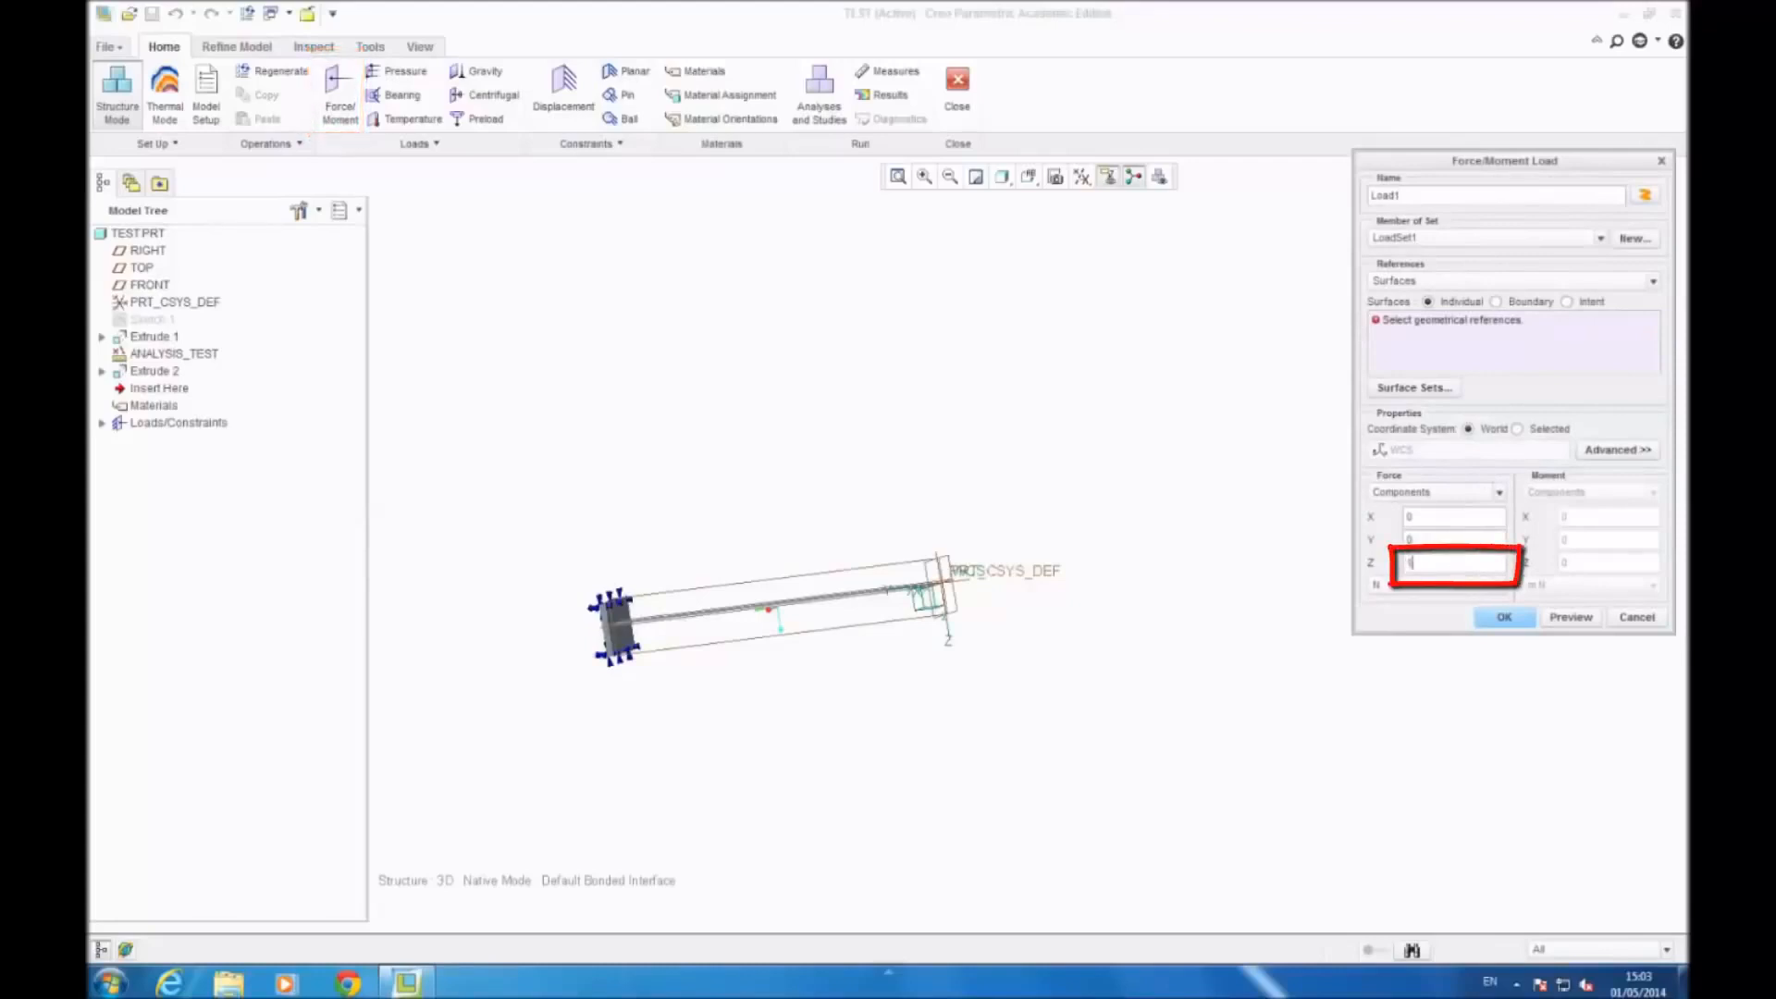
pyautogui.click(1504, 618)
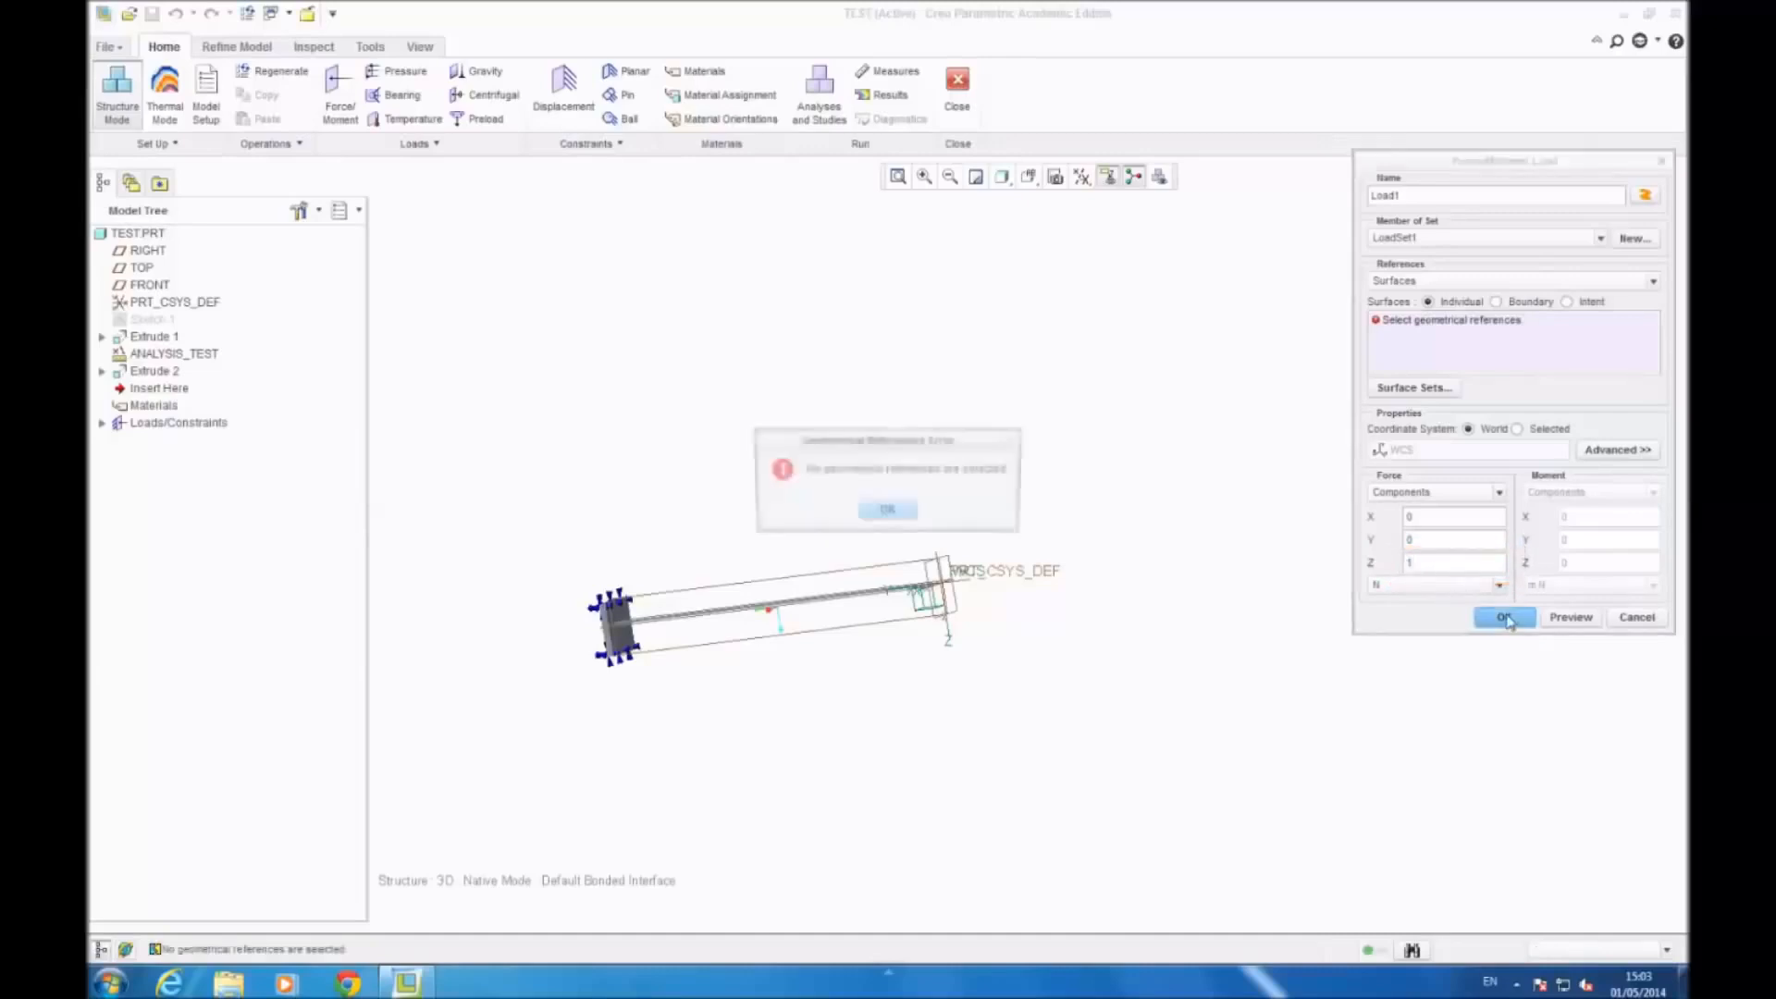
pyautogui.click(907, 516)
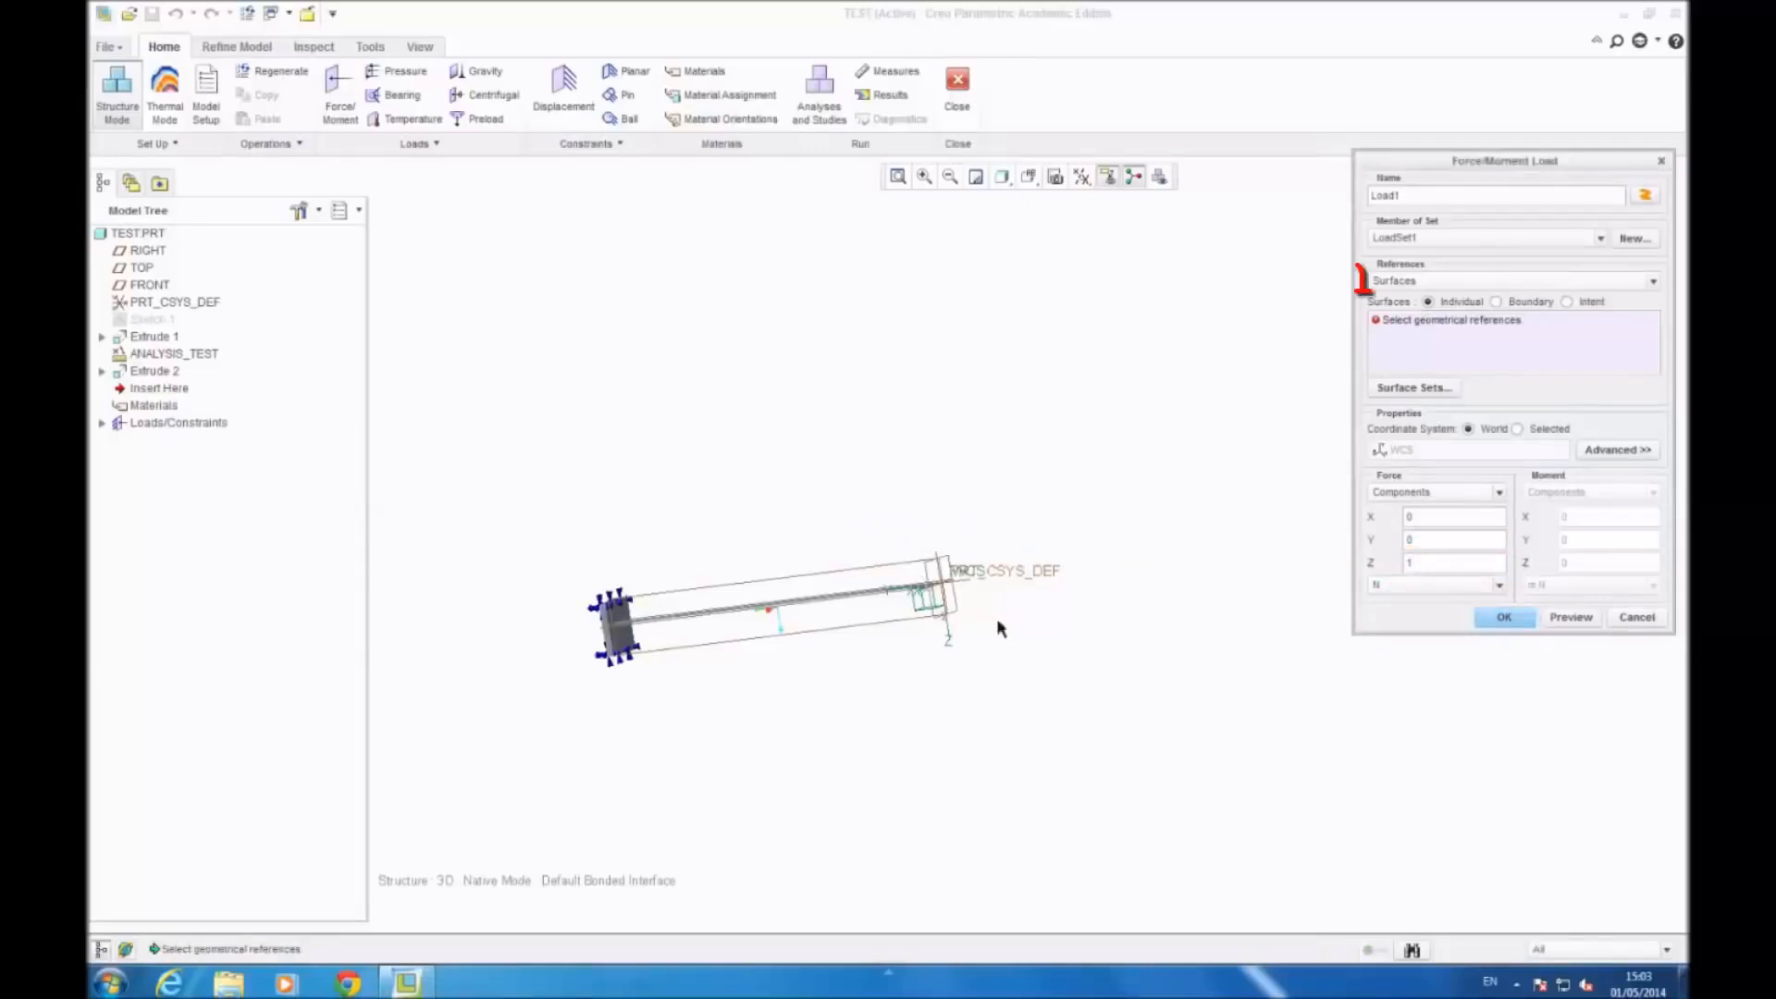
# Step: Set the load's reference type to Edges/Curves and apply the load to the end edge at the beam's free end
pyautogui.scroll(-3, 967, 626)
pyautogui.moveTo(869, 576); pyautogui.dragTo(869, 593, button='middle')
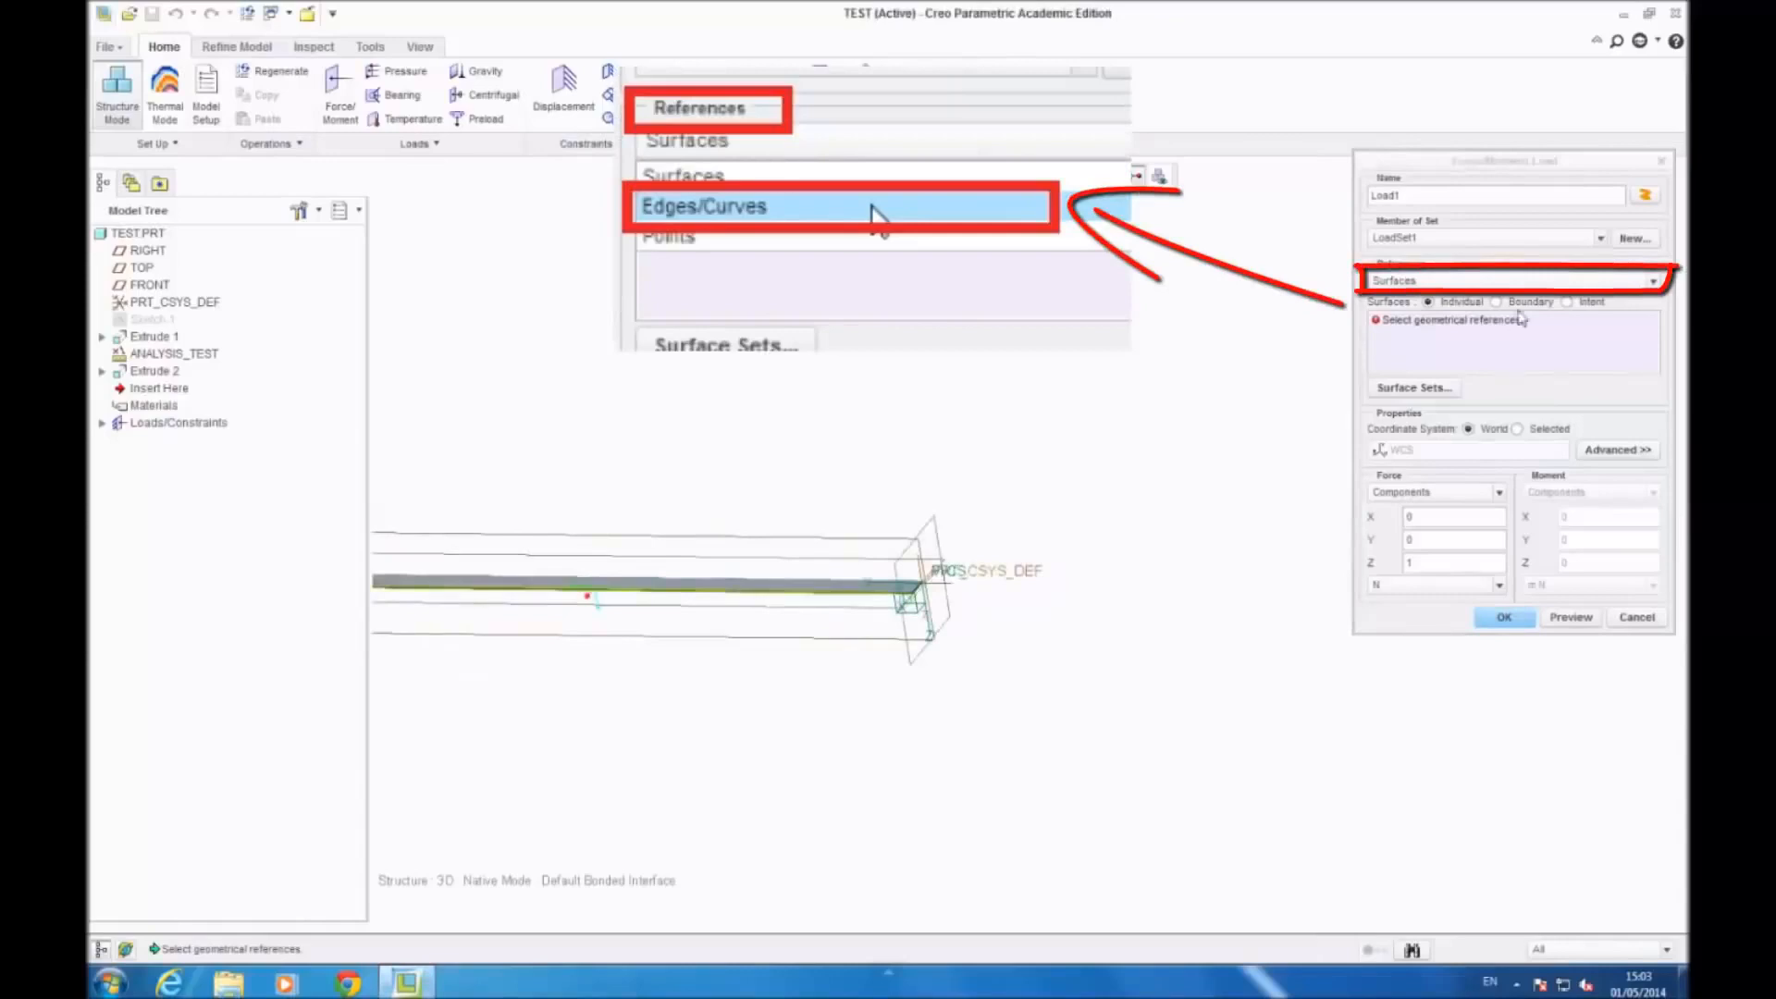
pyautogui.click(1493, 280)
pyautogui.click(1493, 317)
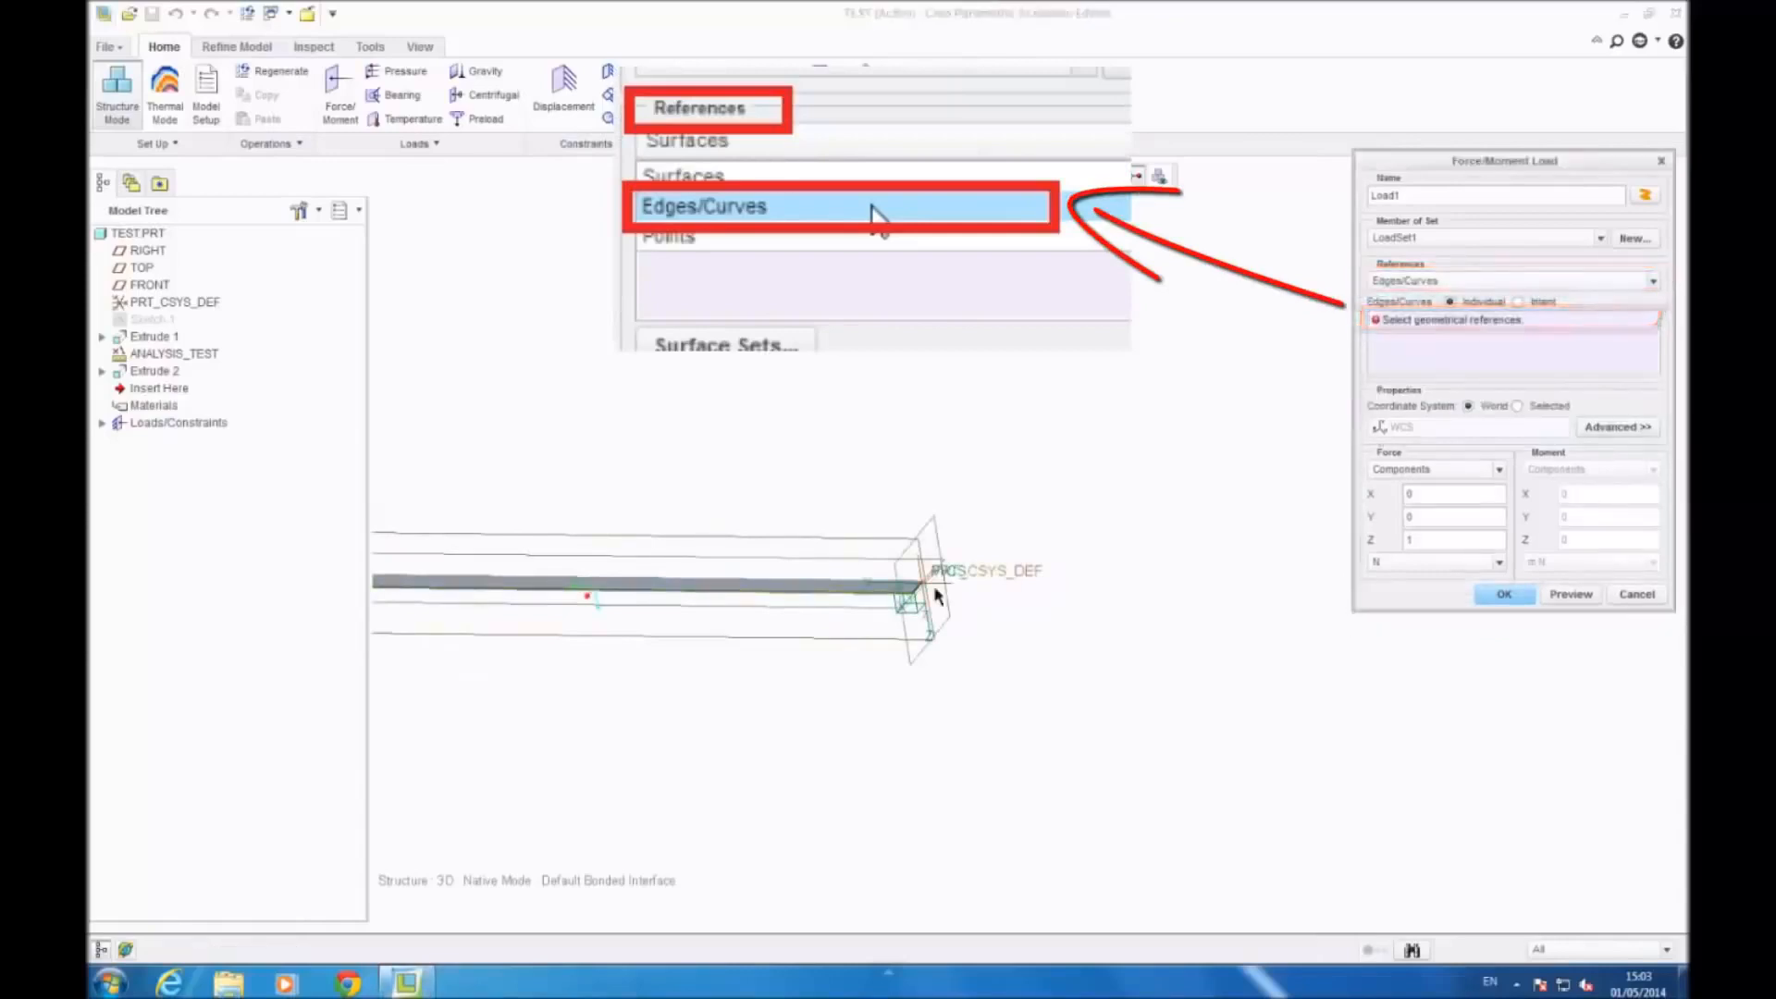
pyautogui.scroll(-3, 893, 593)
pyautogui.scroll(-2, 893, 594)
pyautogui.click(846, 575)
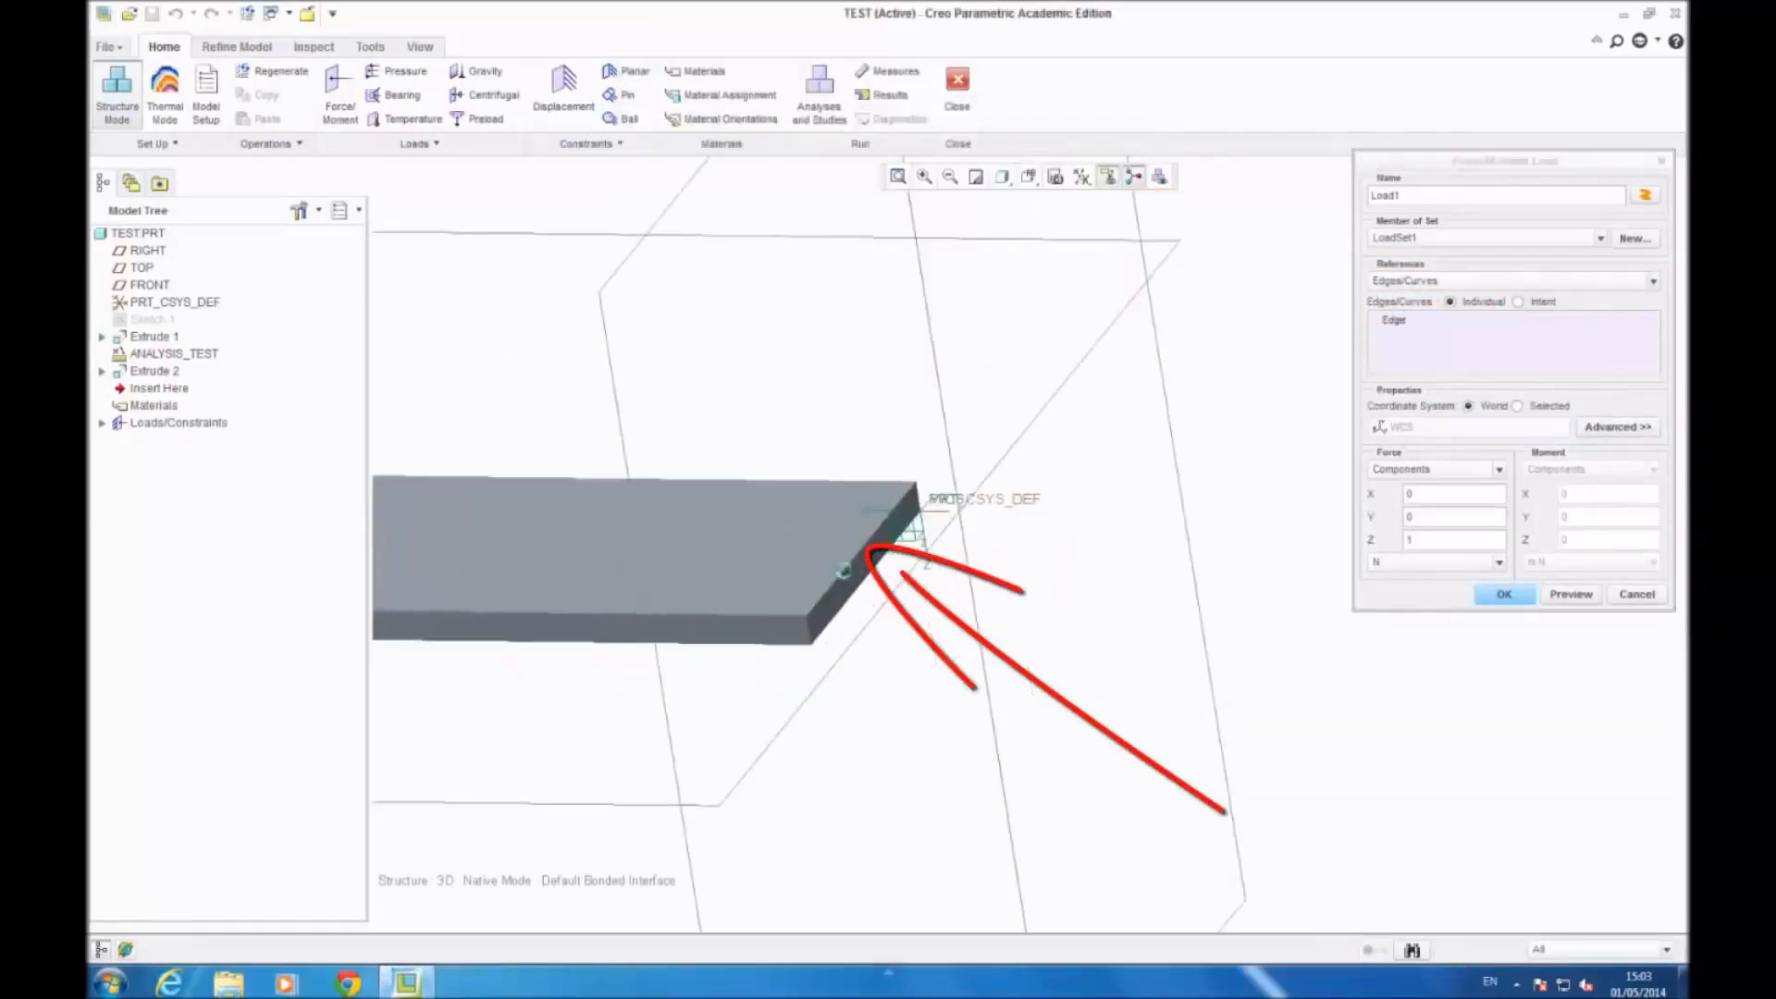
pyautogui.scroll(5, 941, 661)
pyautogui.scroll(2, 1220, 740)
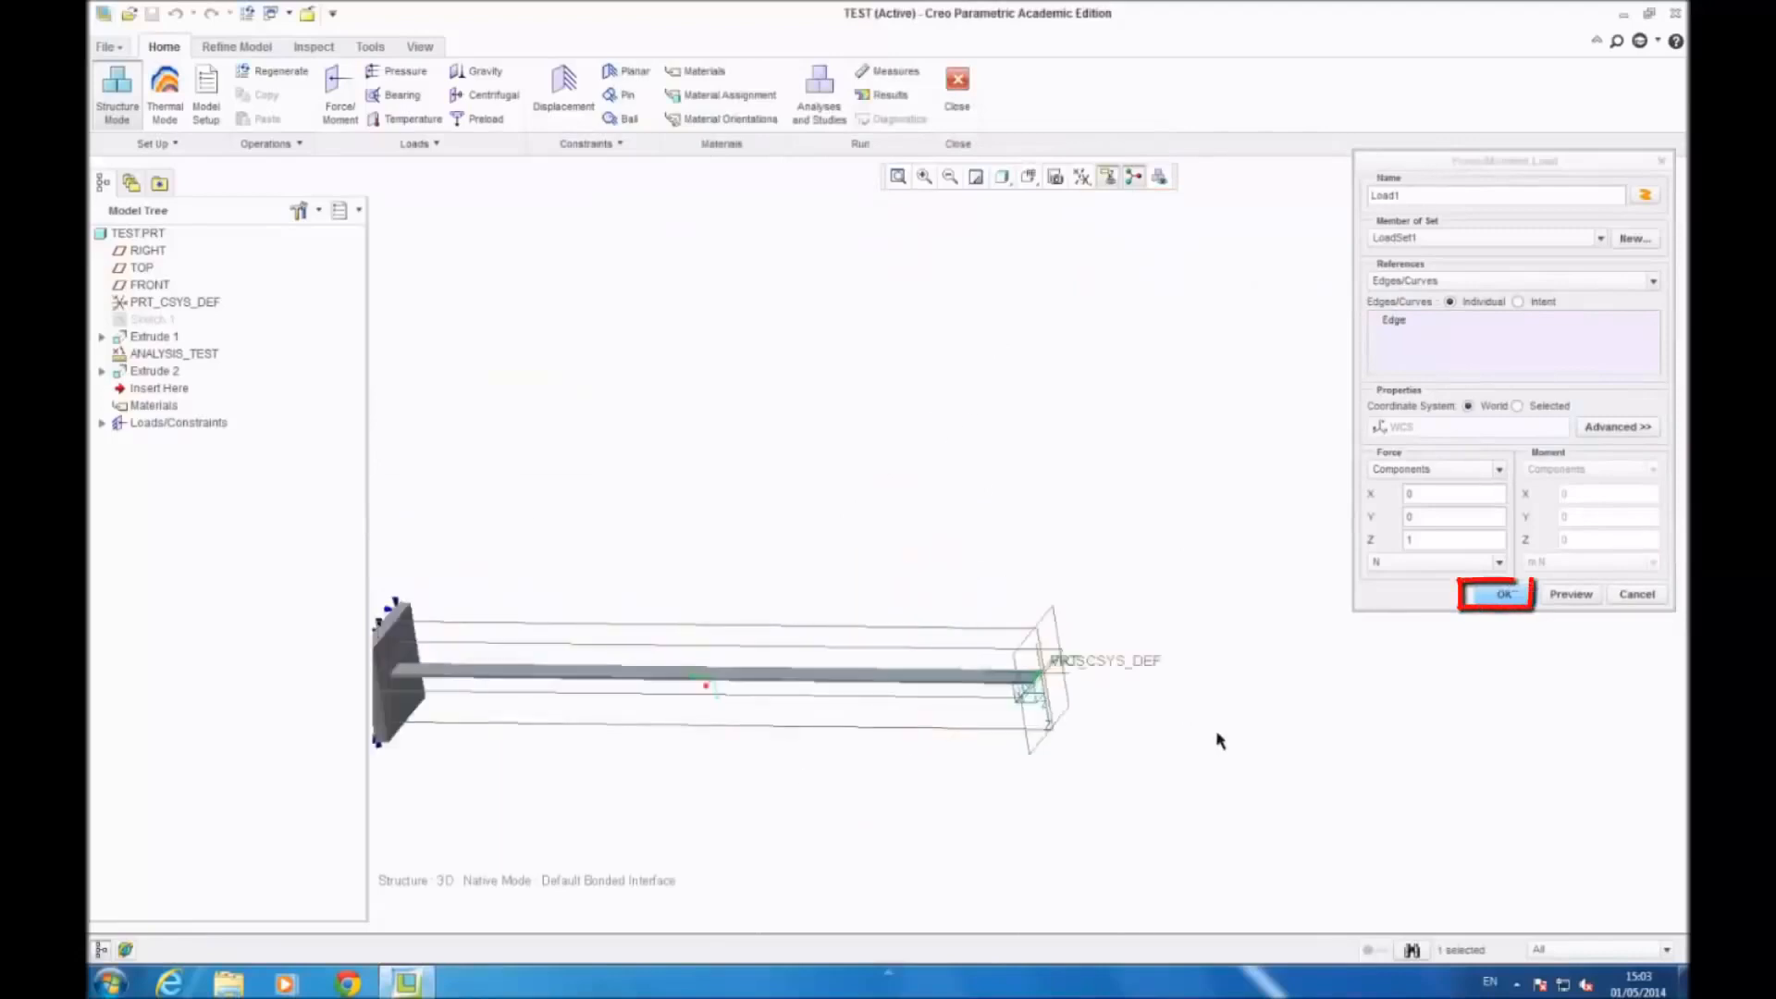
pyautogui.click(1505, 594)
# Step: Add the steel material from the material library to the model's materials
pyautogui.scroll(2, 712, 719)
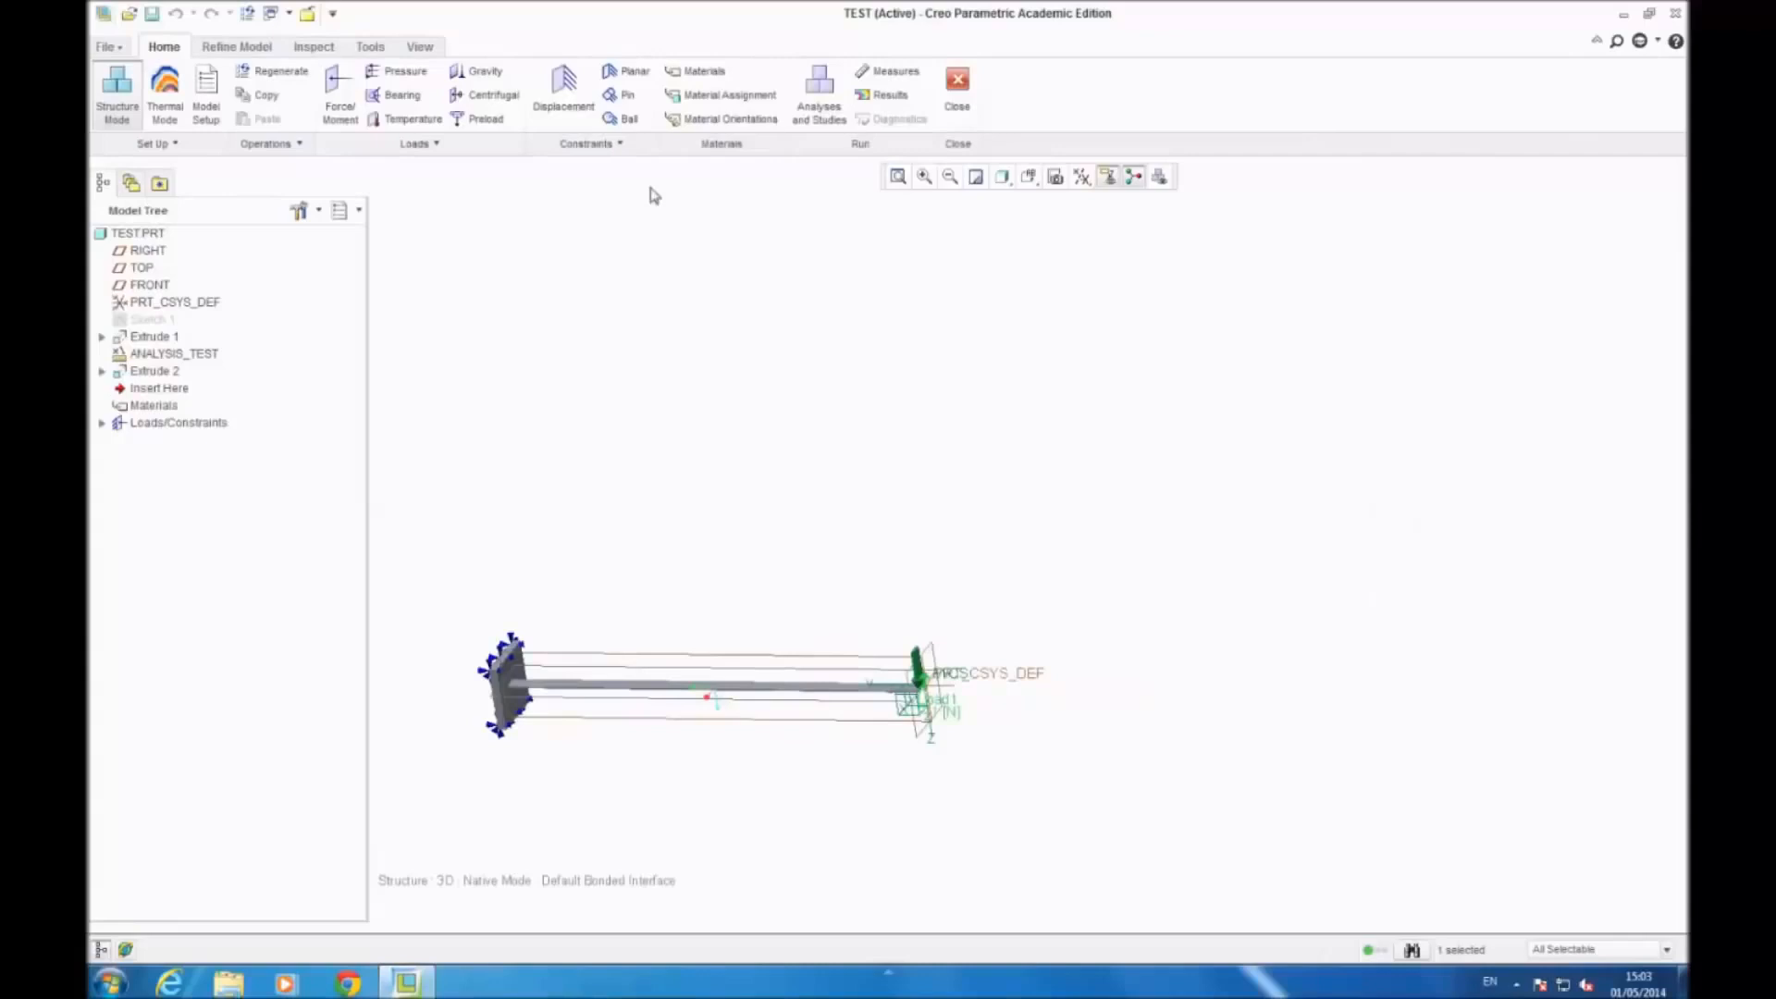
pyautogui.click(709, 72)
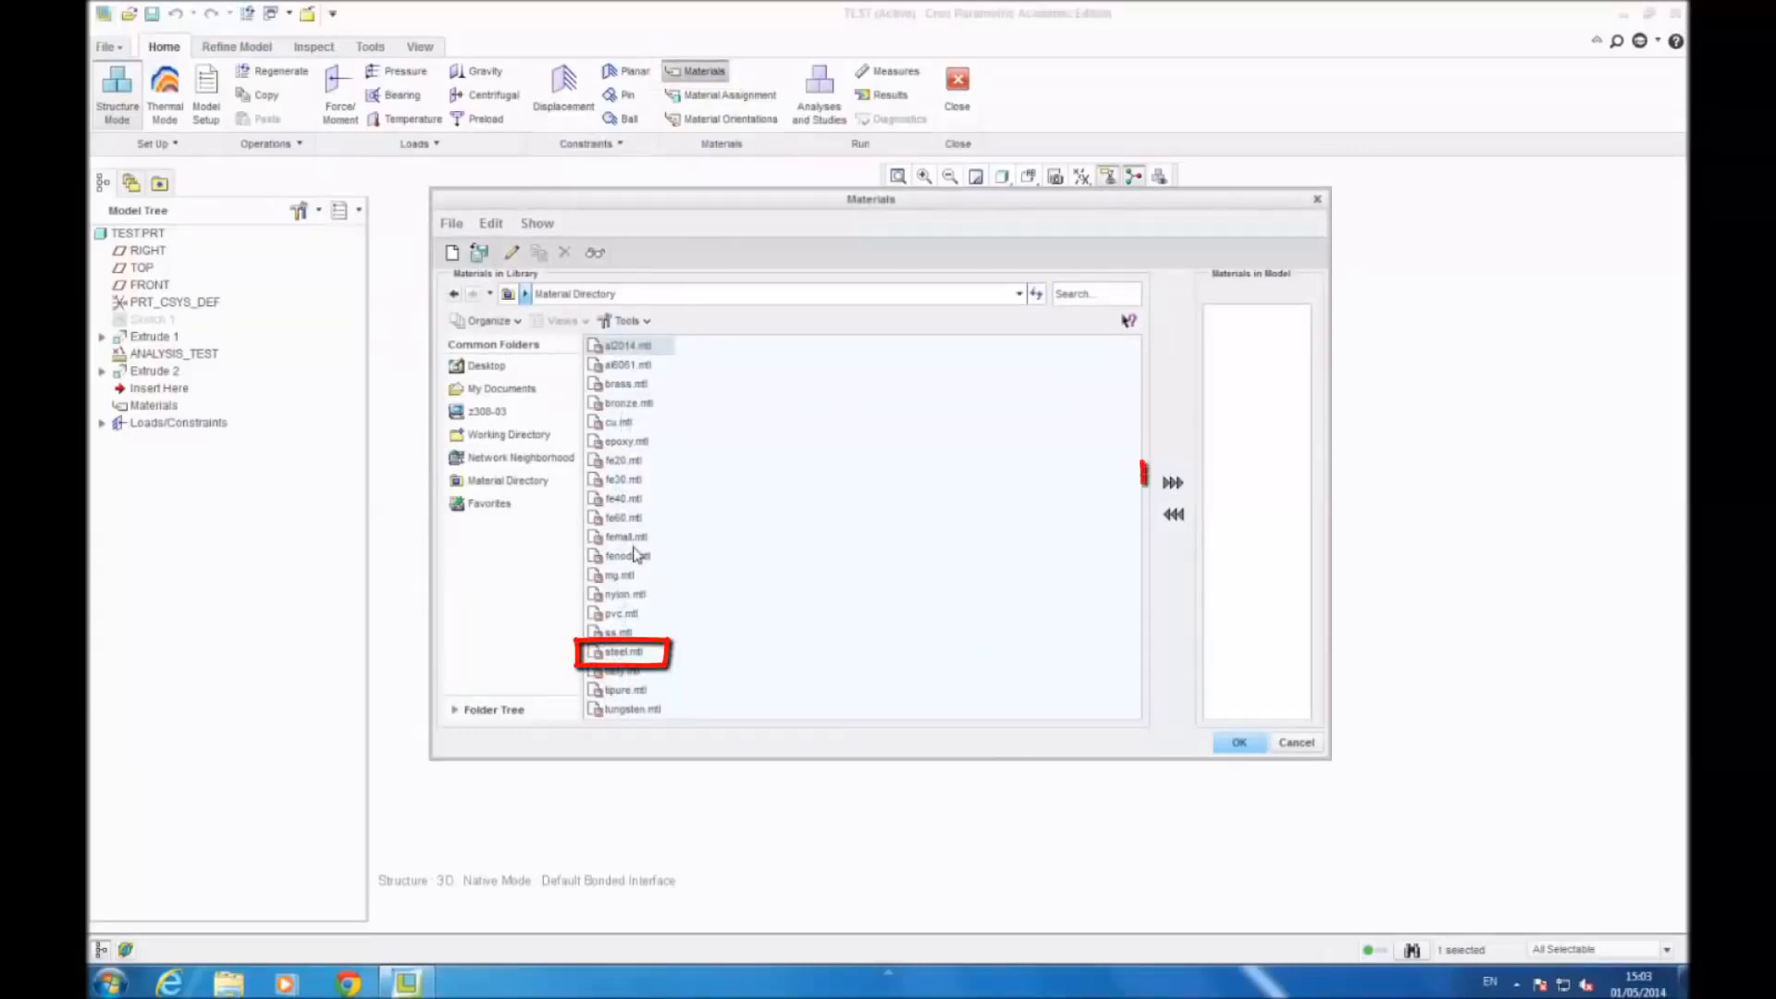
pyautogui.click(625, 652)
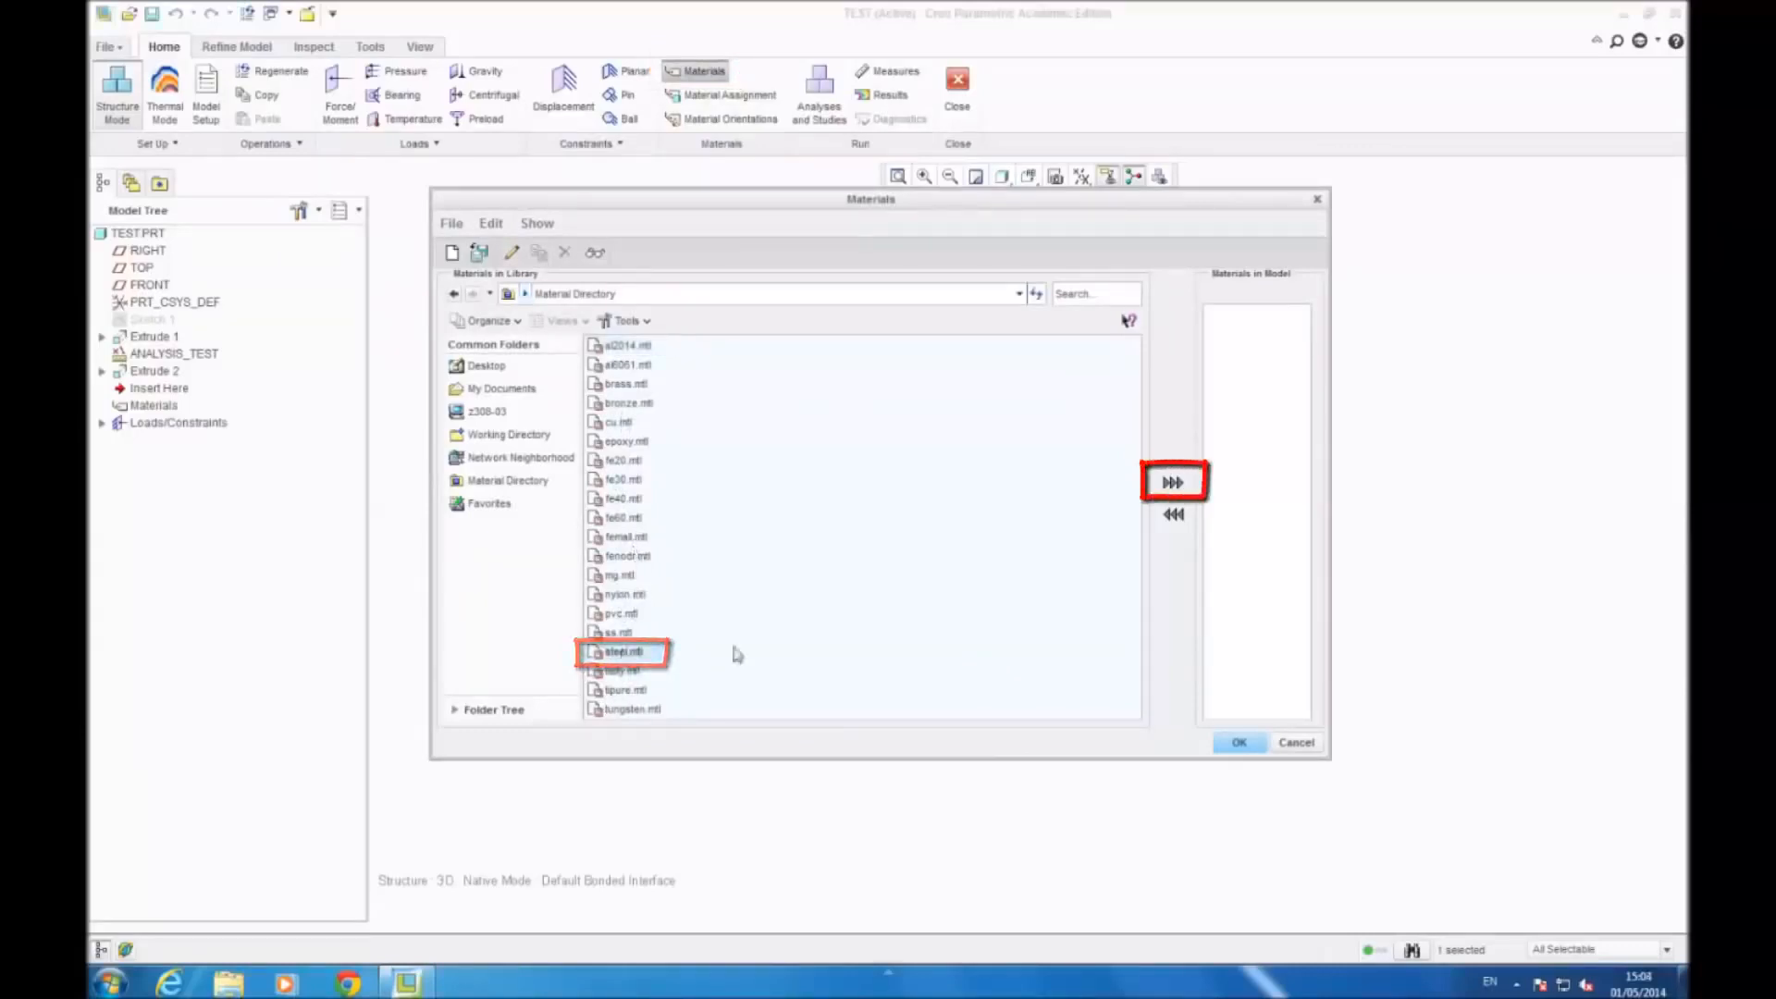
pyautogui.click(1173, 482)
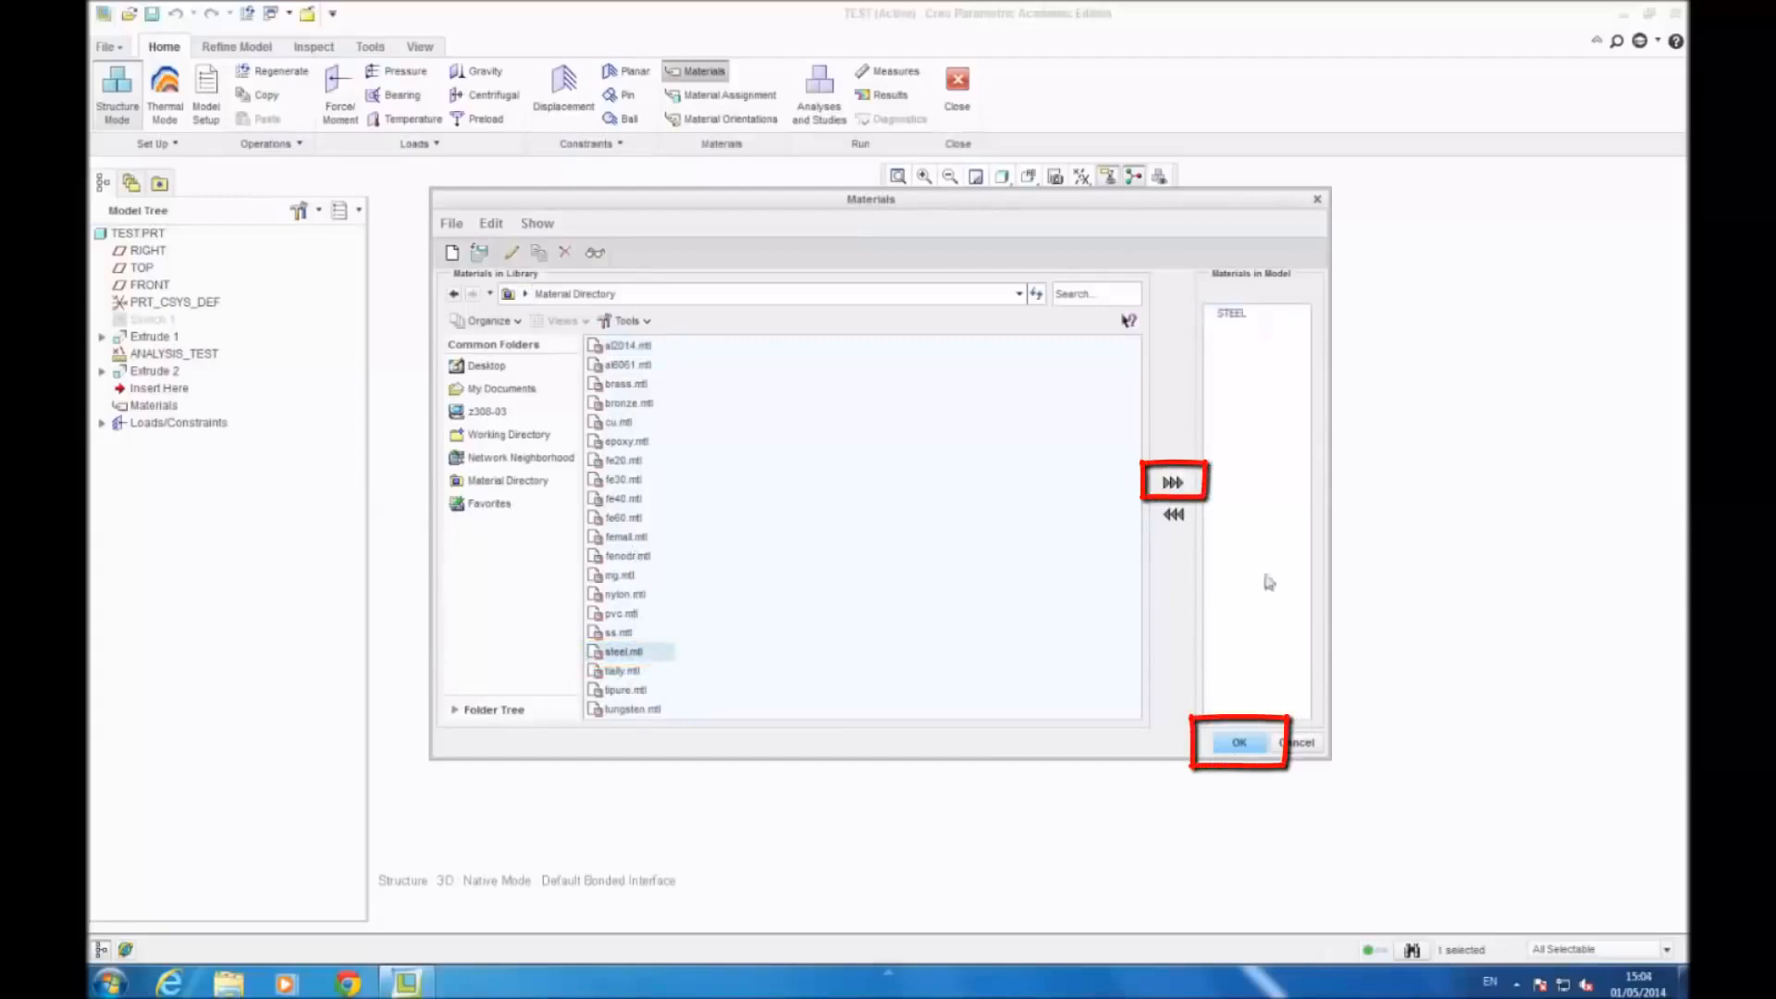
pyautogui.click(1240, 743)
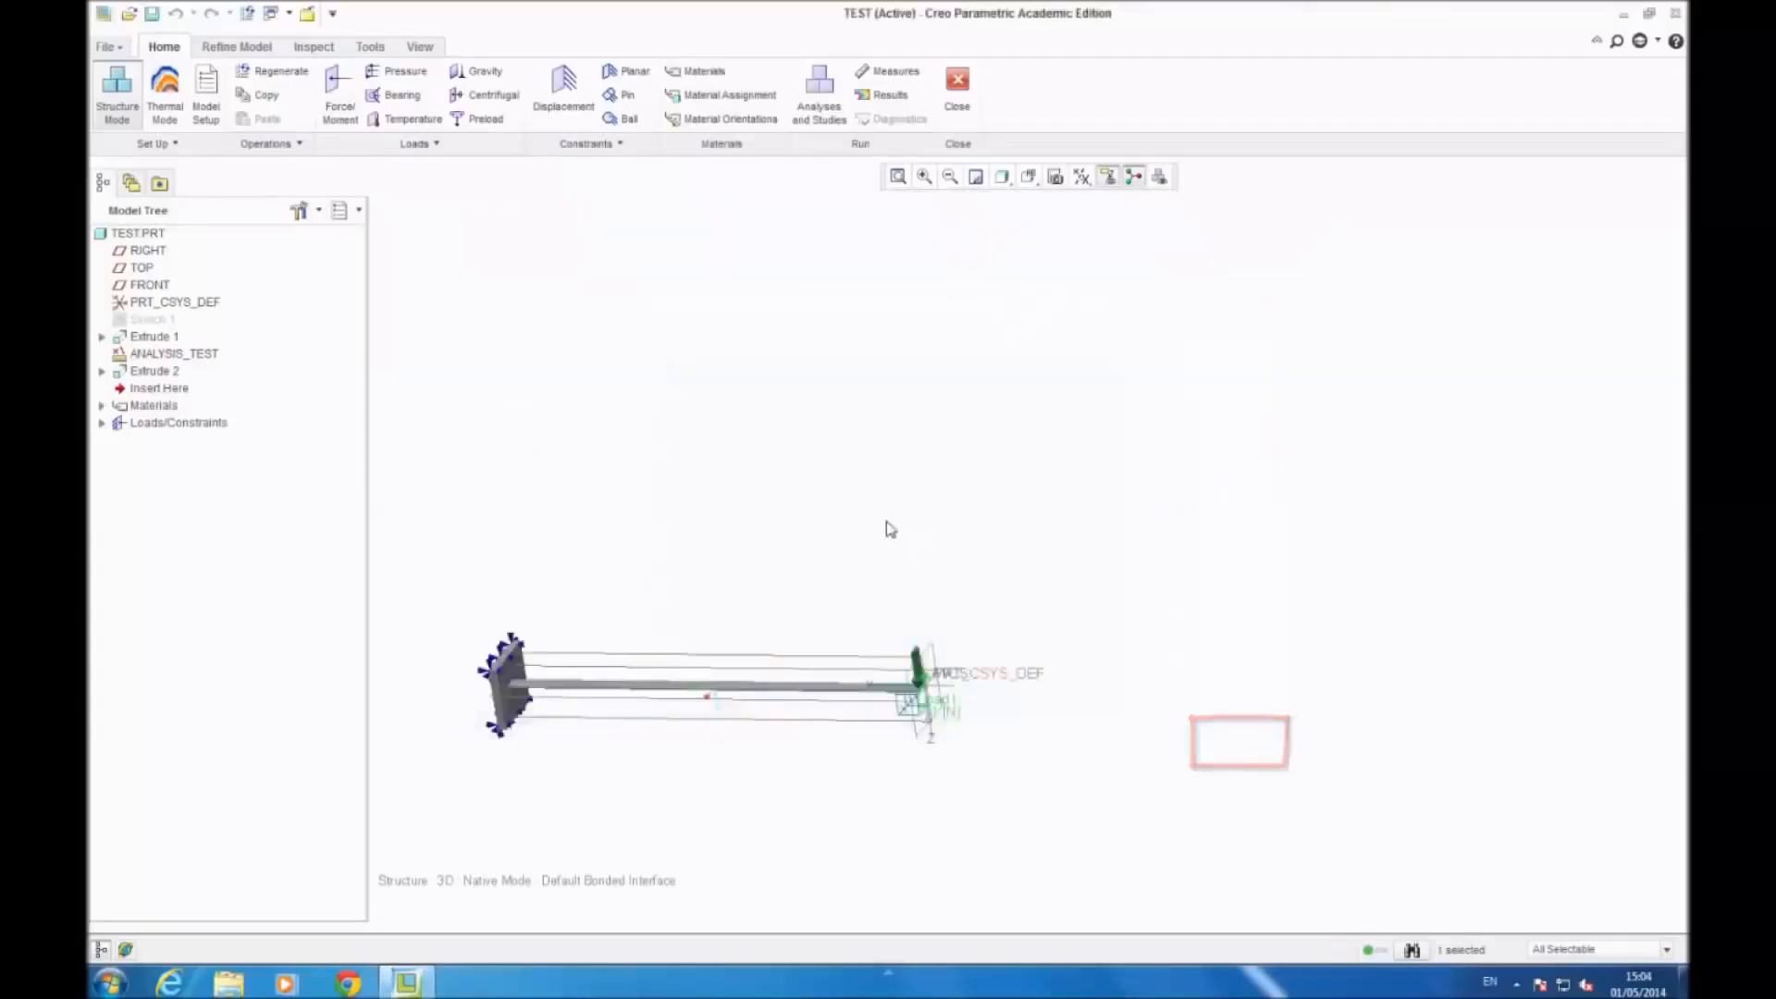
# Step: Edit the steel definition, switching Young's modulus to GPa with its value converted, and set the modulus to 210 GPa
pyautogui.rightClick(167, 423)
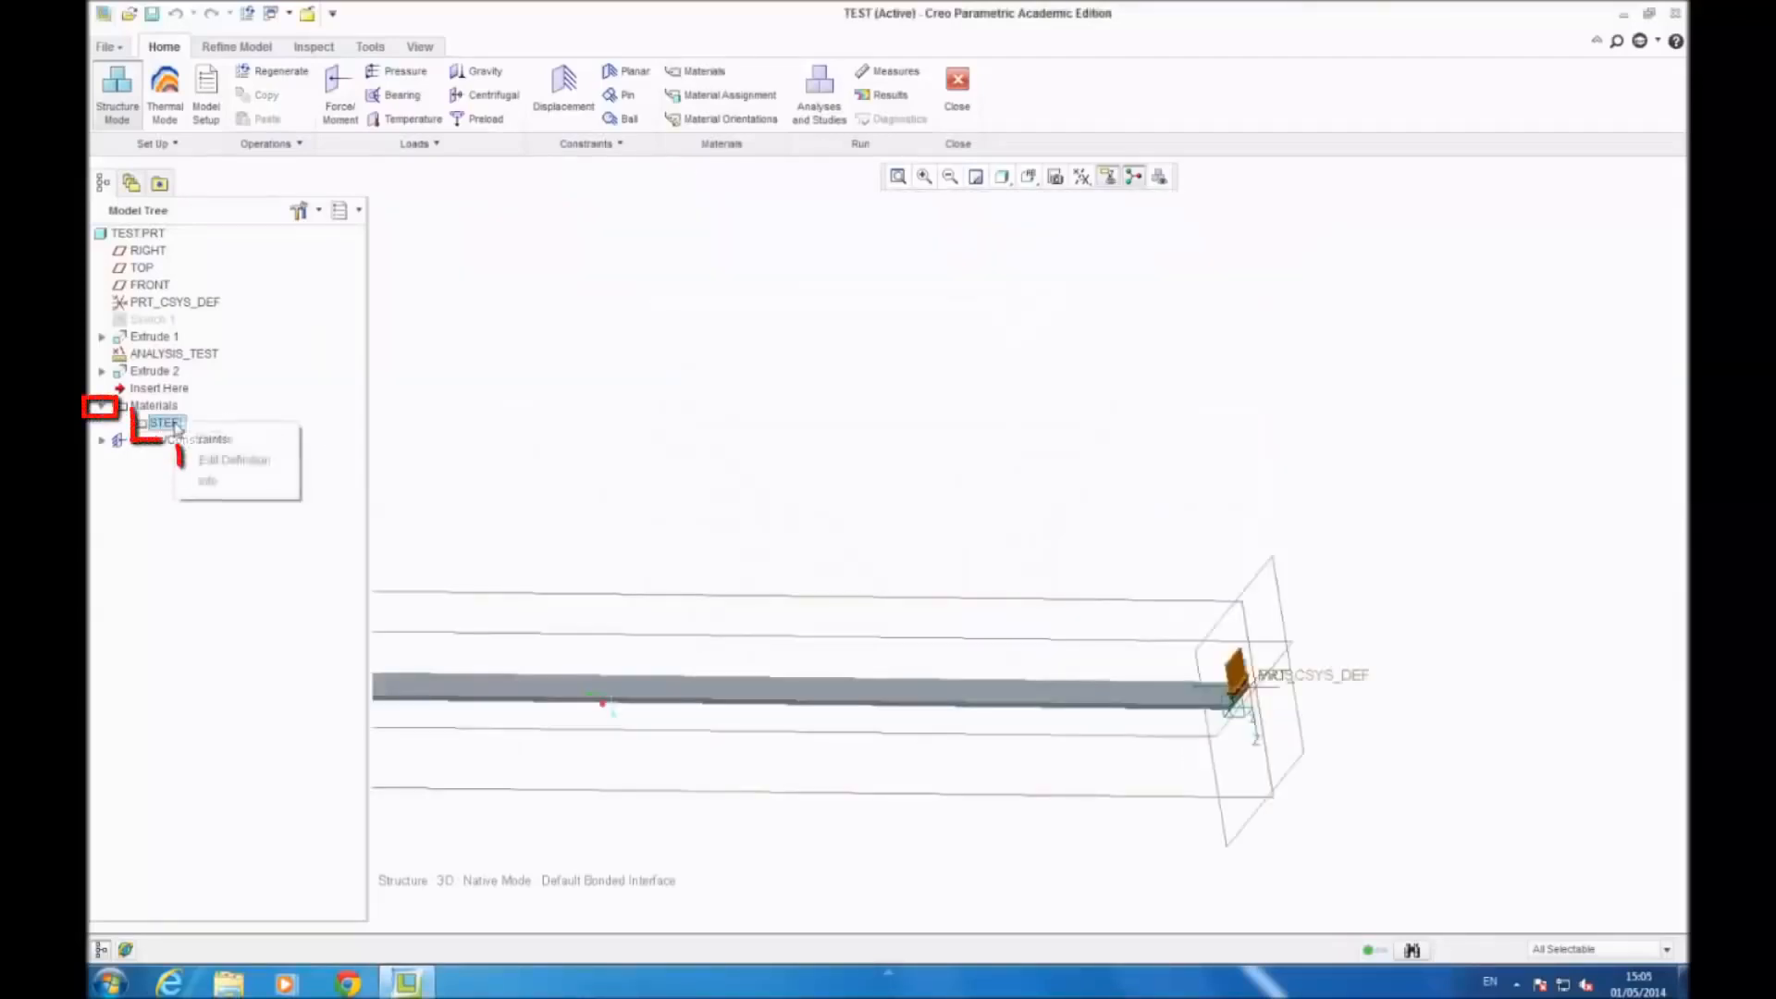
pyautogui.click(238, 462)
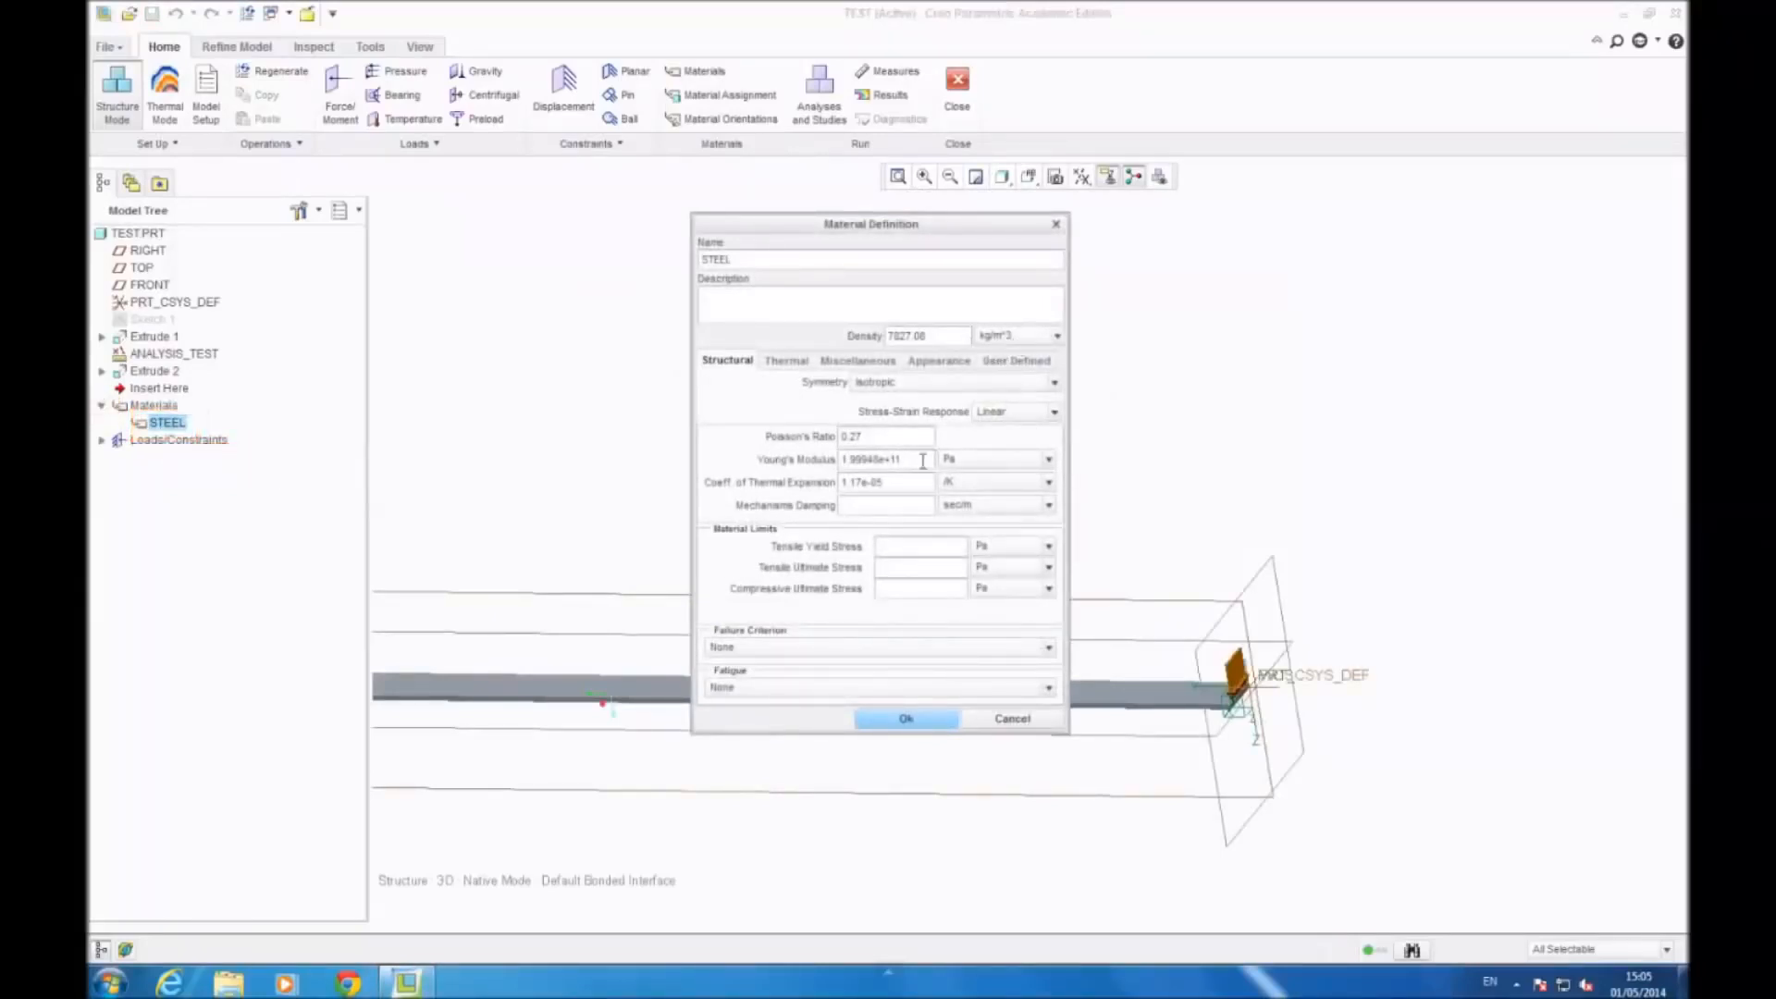
pyautogui.click(1049, 460)
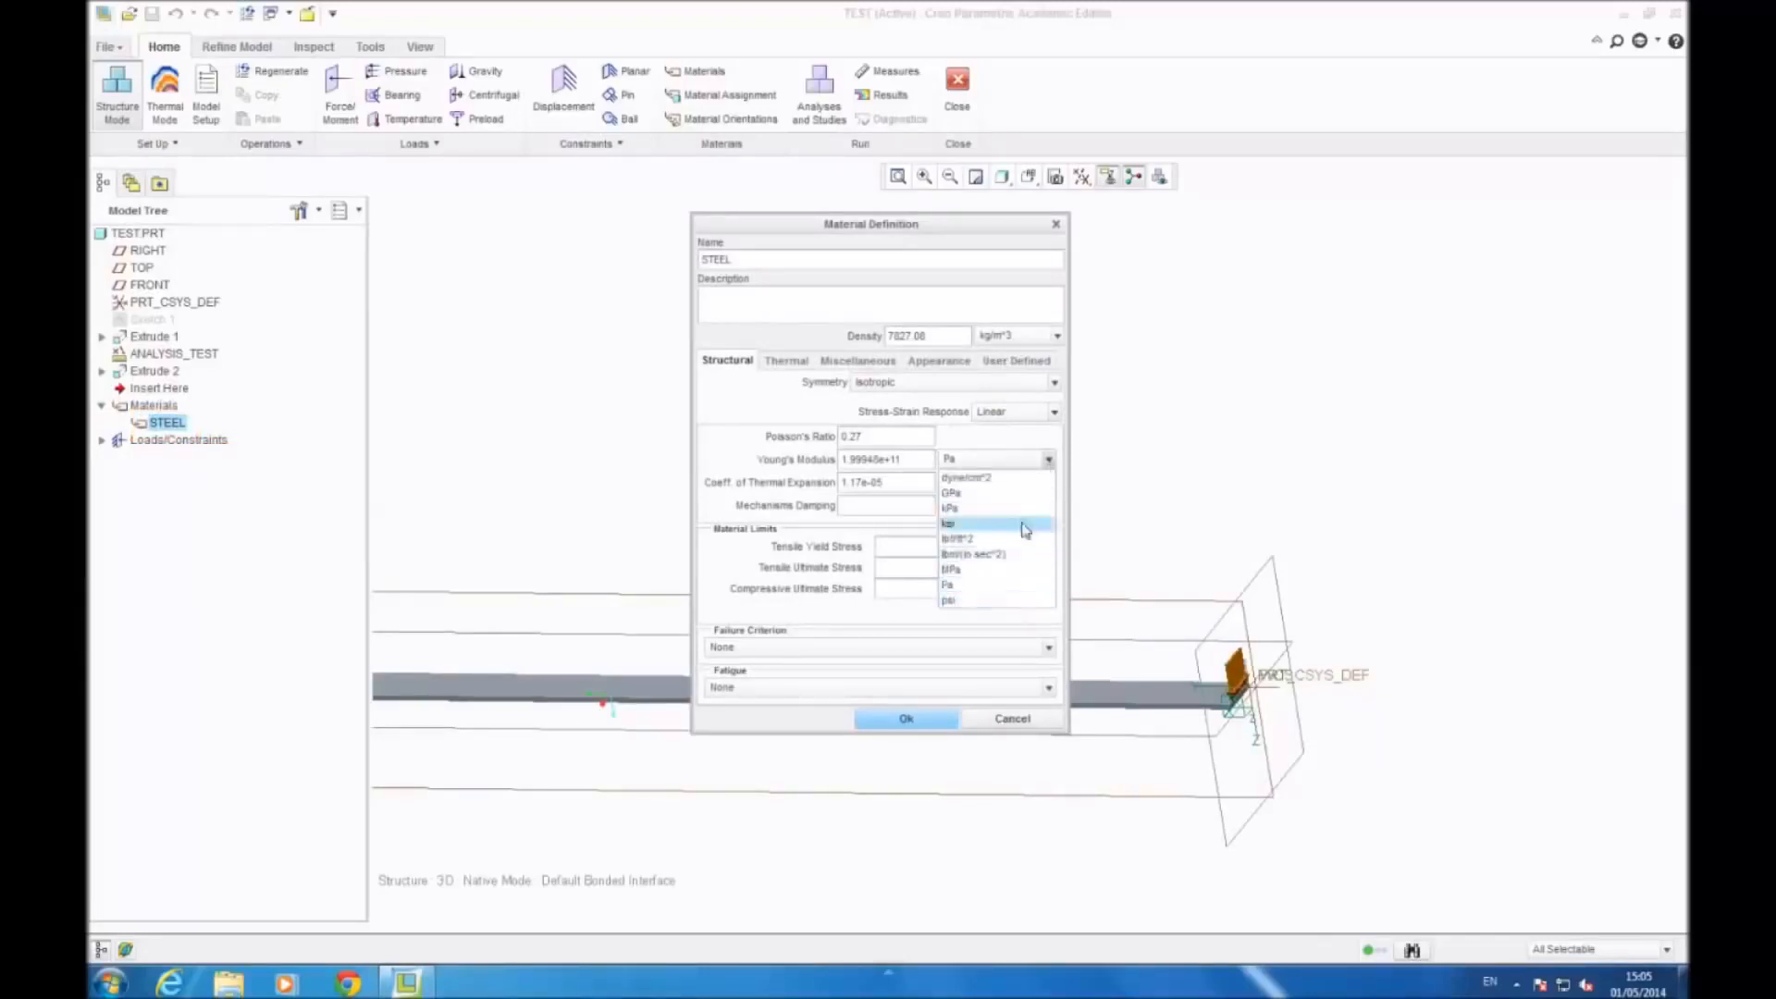
pyautogui.click(980, 493)
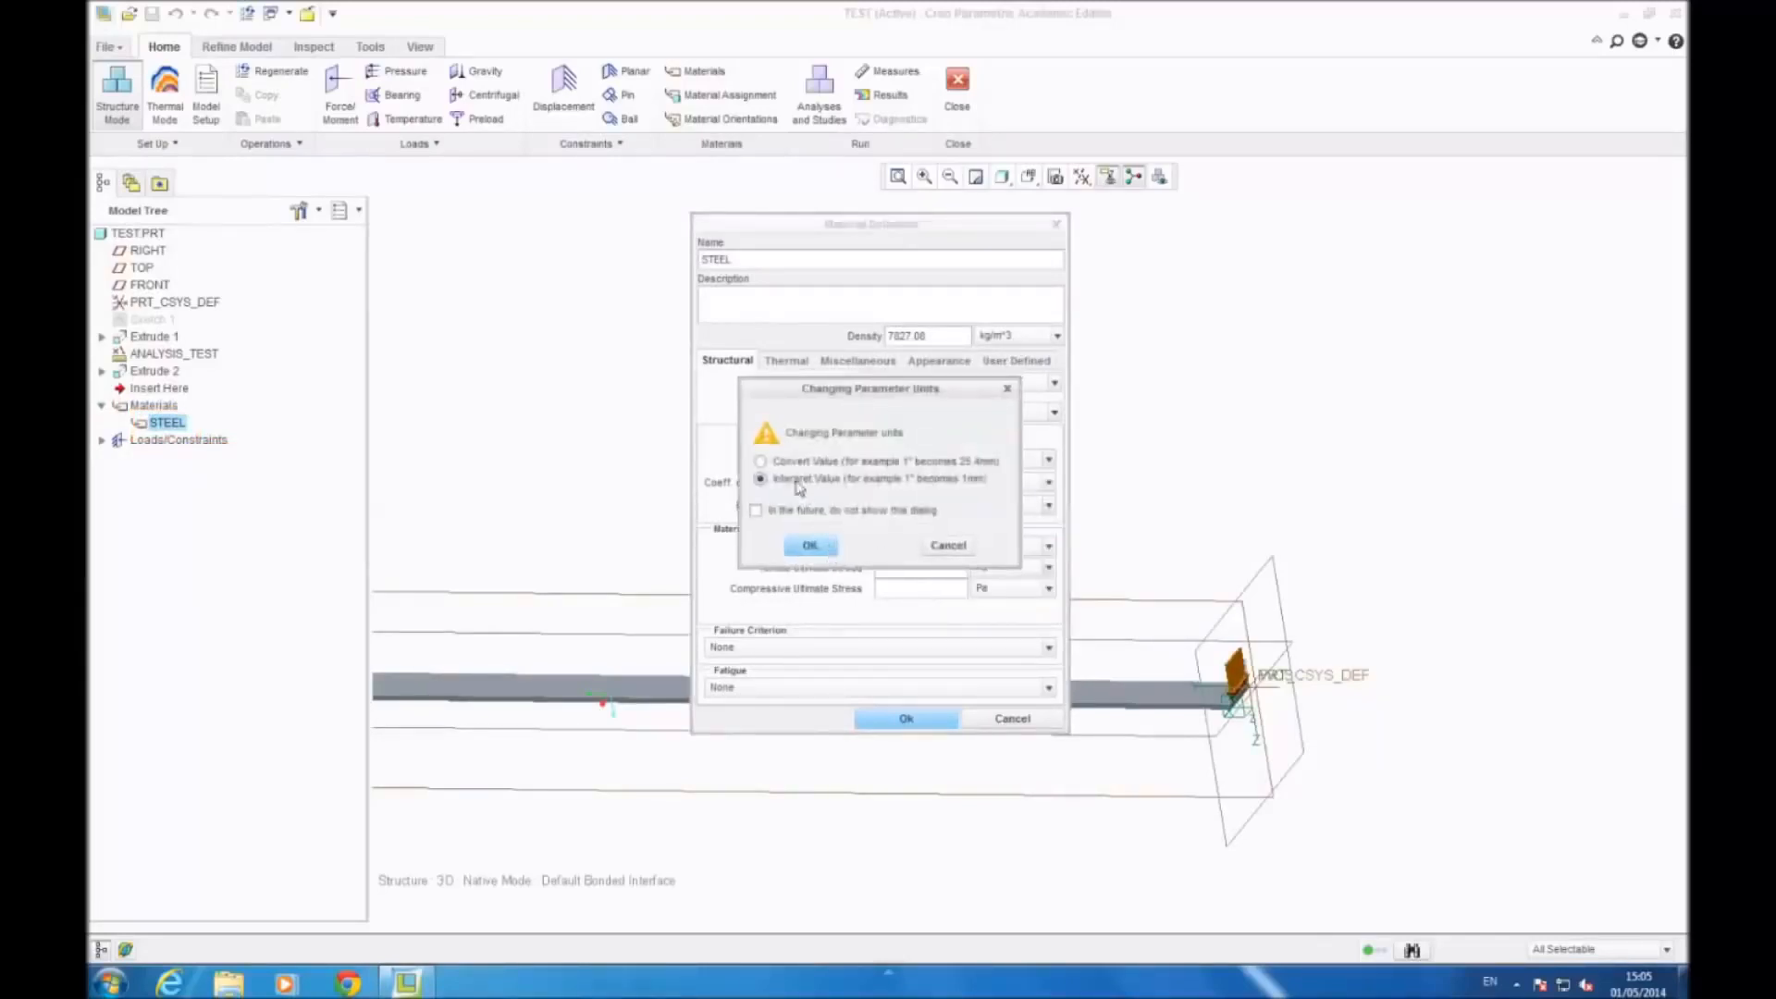
pyautogui.click(811, 546)
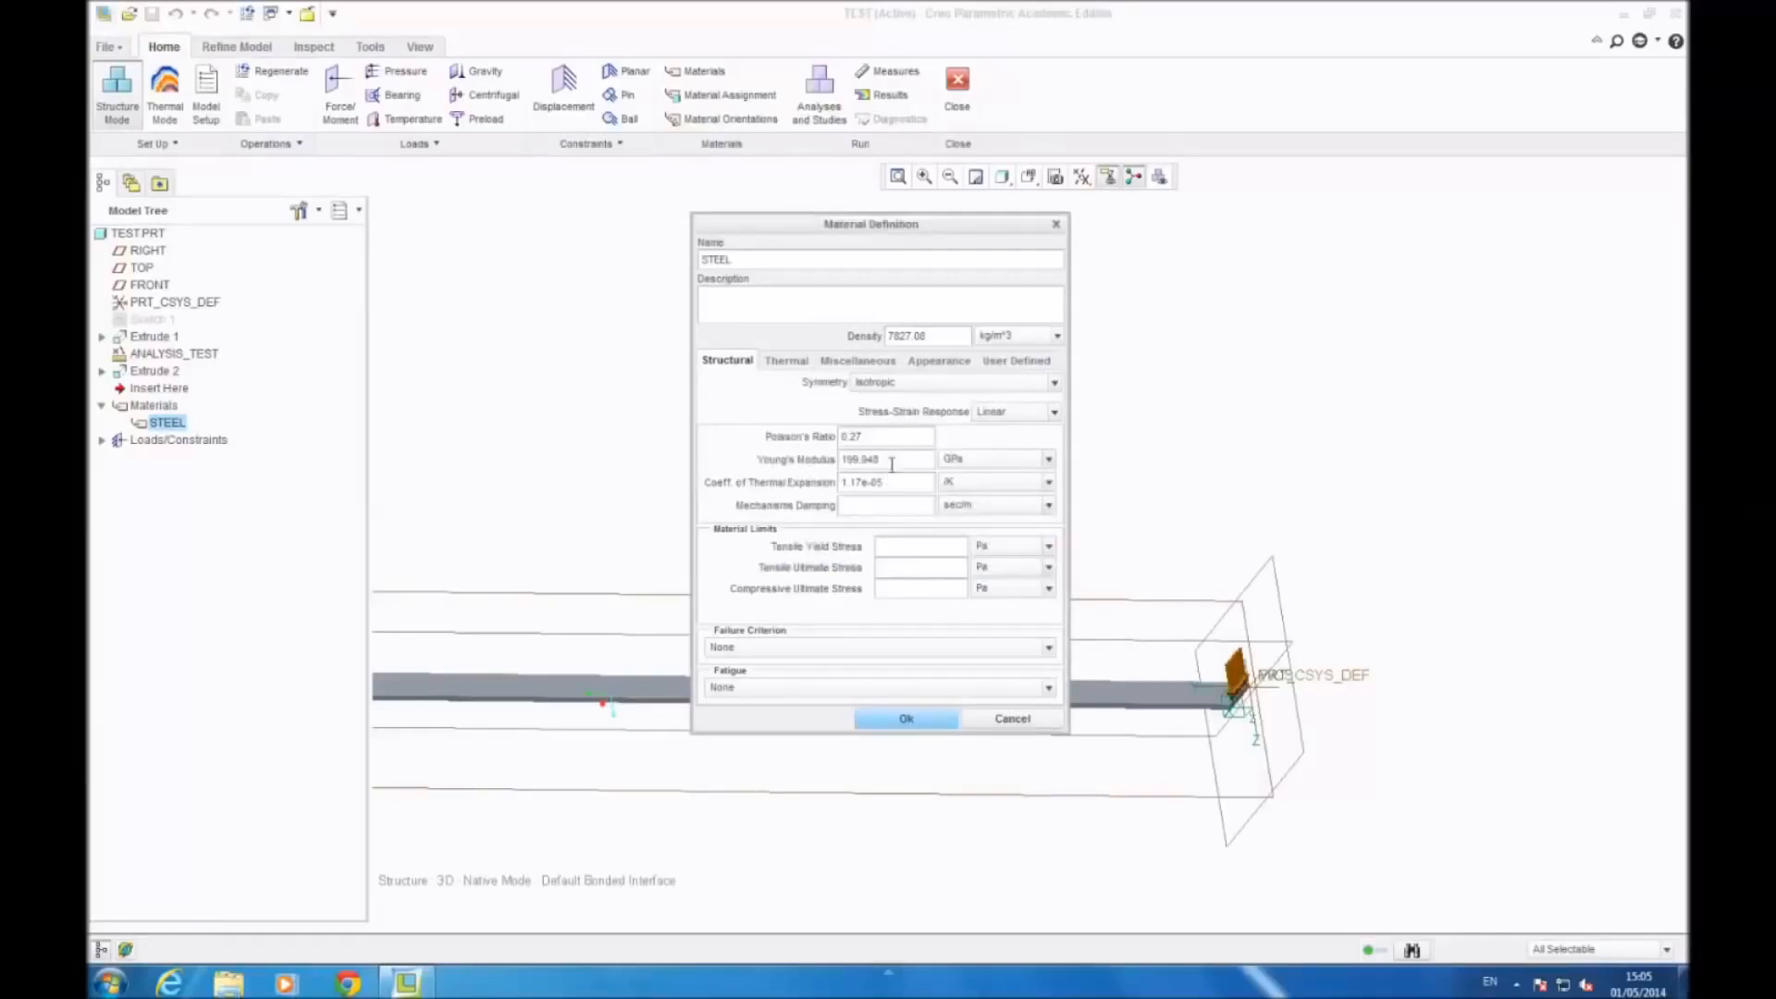
pyautogui.moveTo(892, 463); pyautogui.dragTo(801, 463)
pyautogui.write('210')
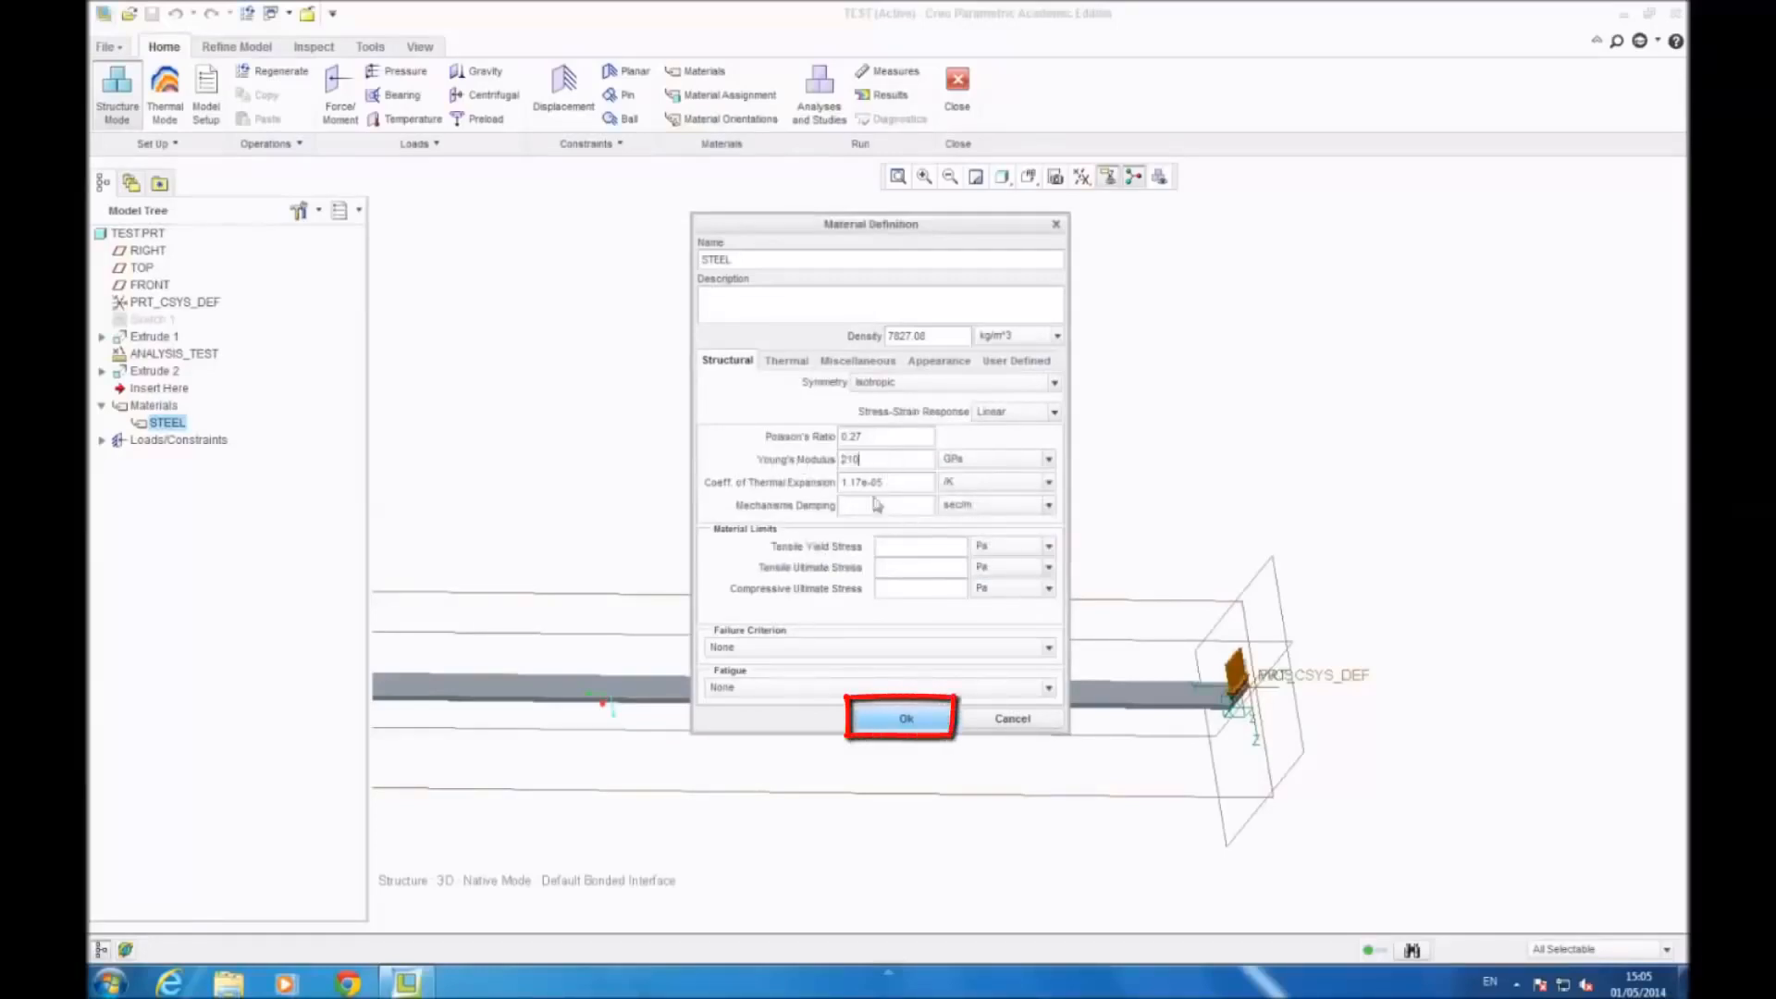
pyautogui.click(923, 718)
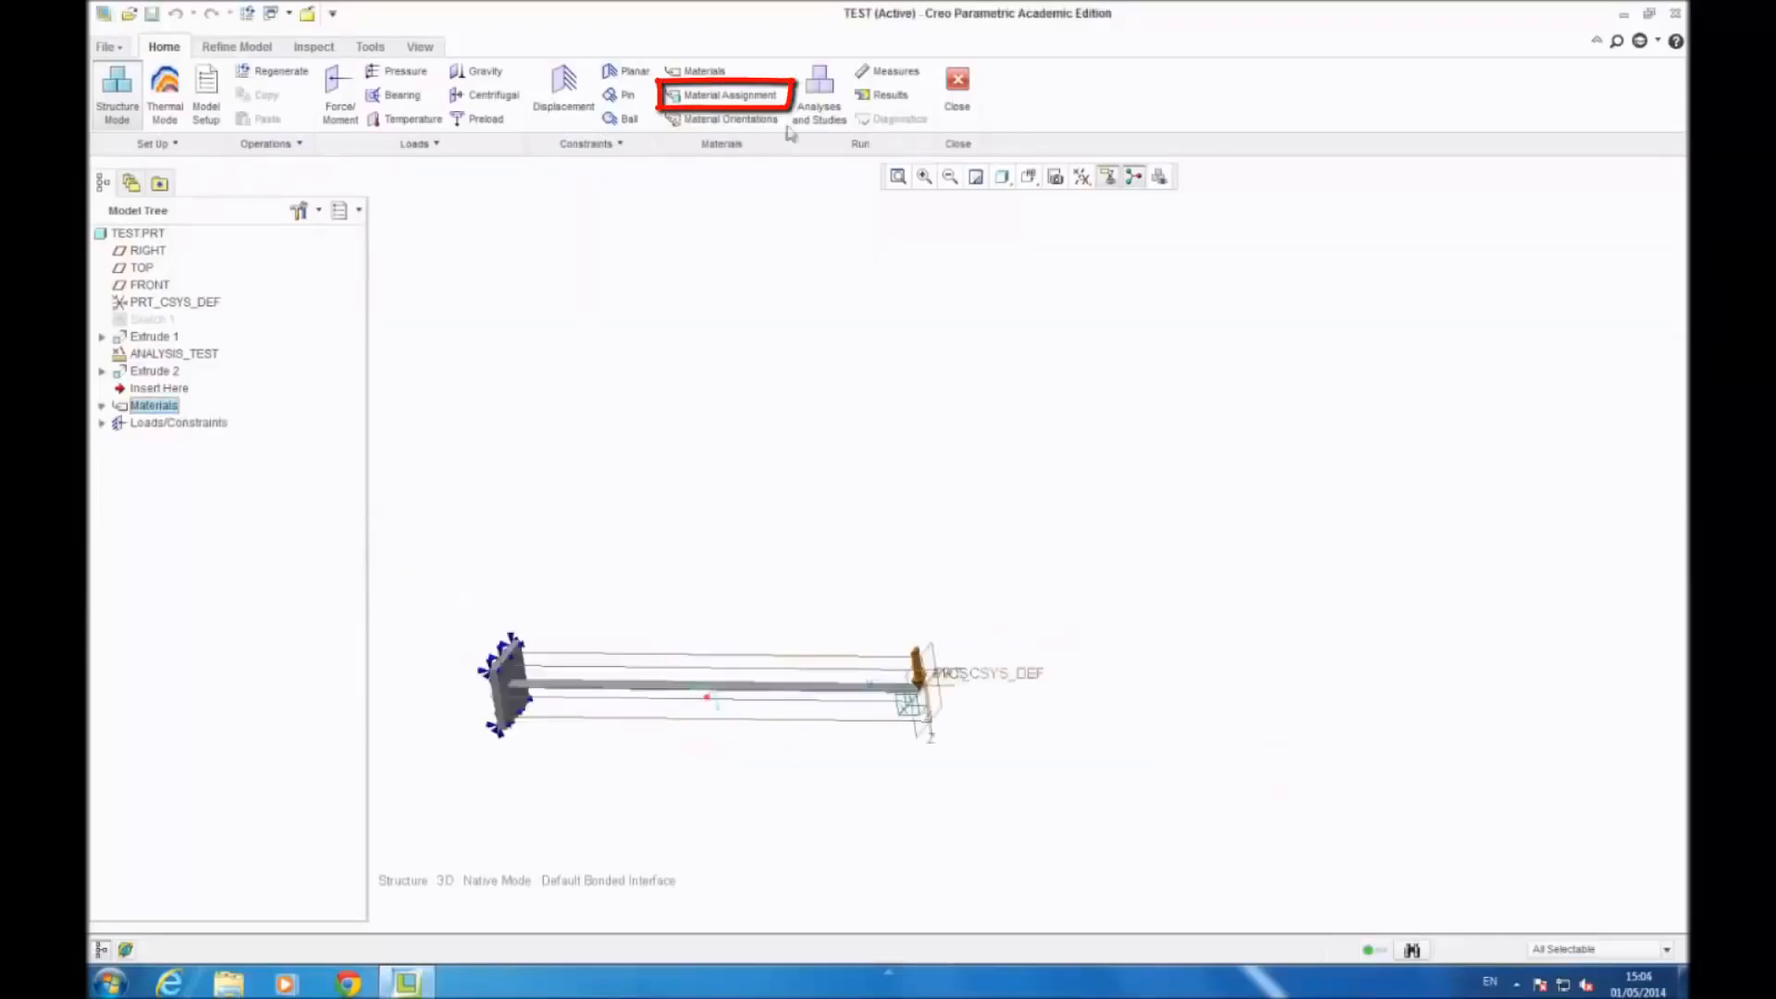
# Step: Assign the STEEL material to the TEST part, with no material orientation
pyautogui.click(740, 96)
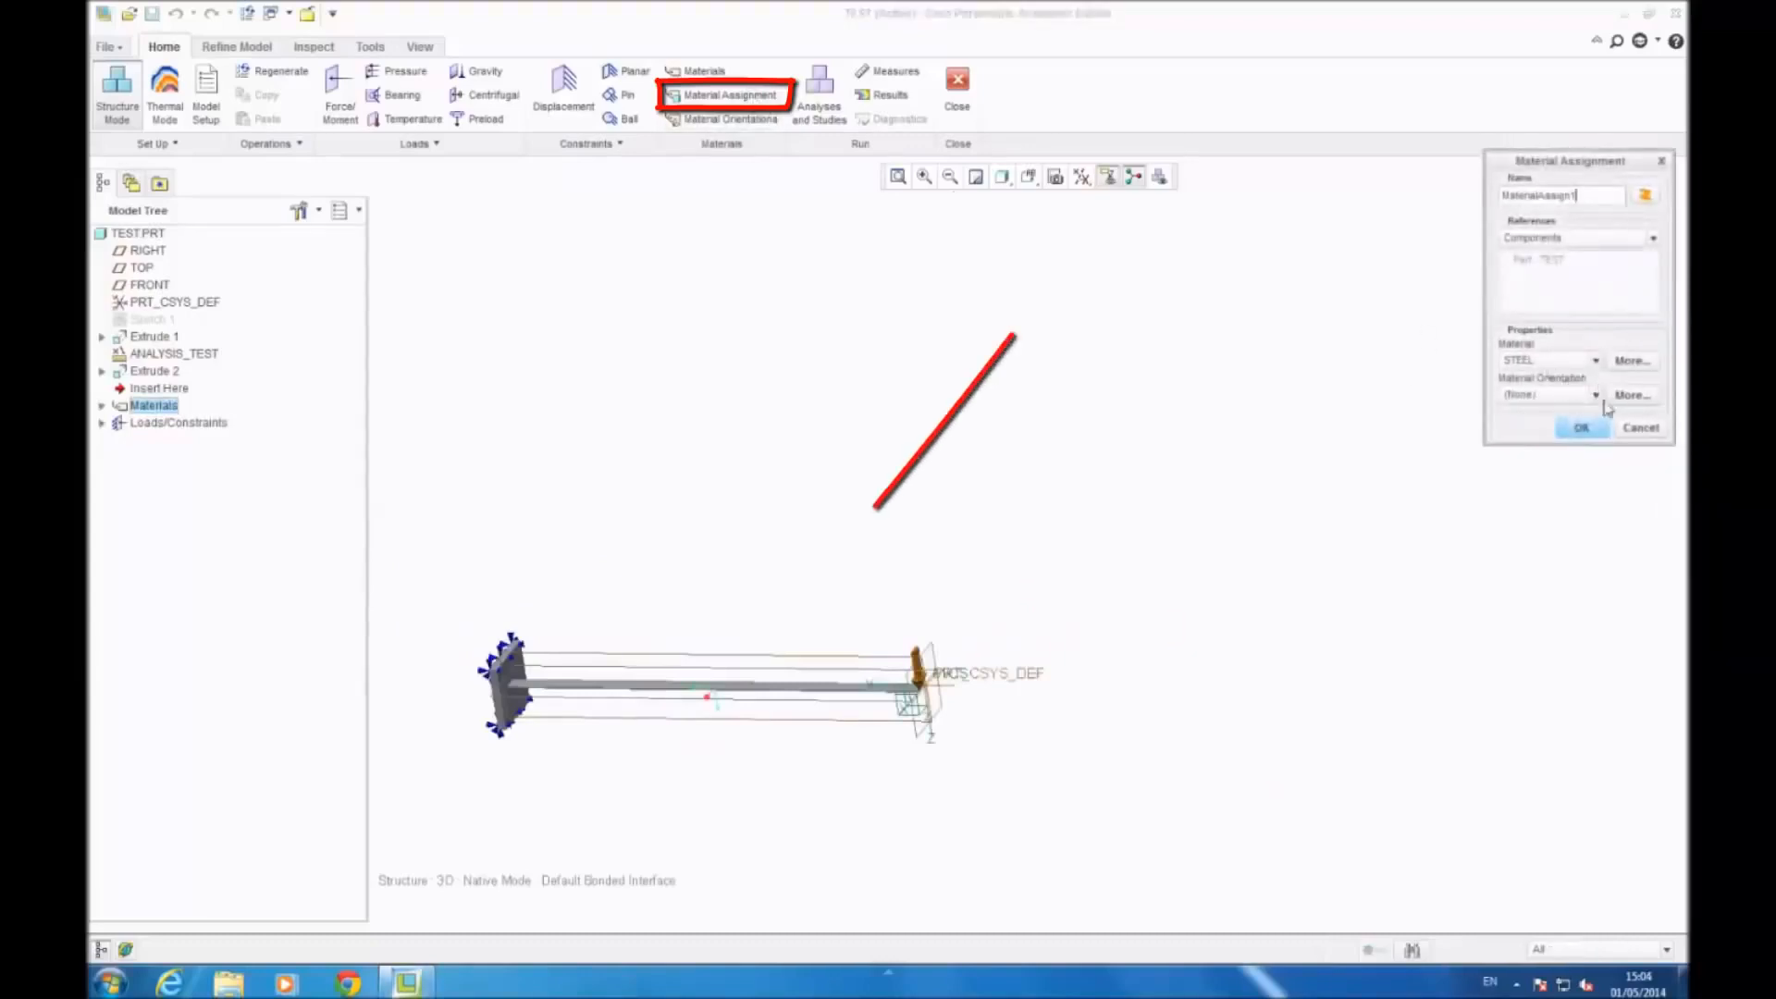
pyautogui.click(1654, 238)
pyautogui.click(1655, 233)
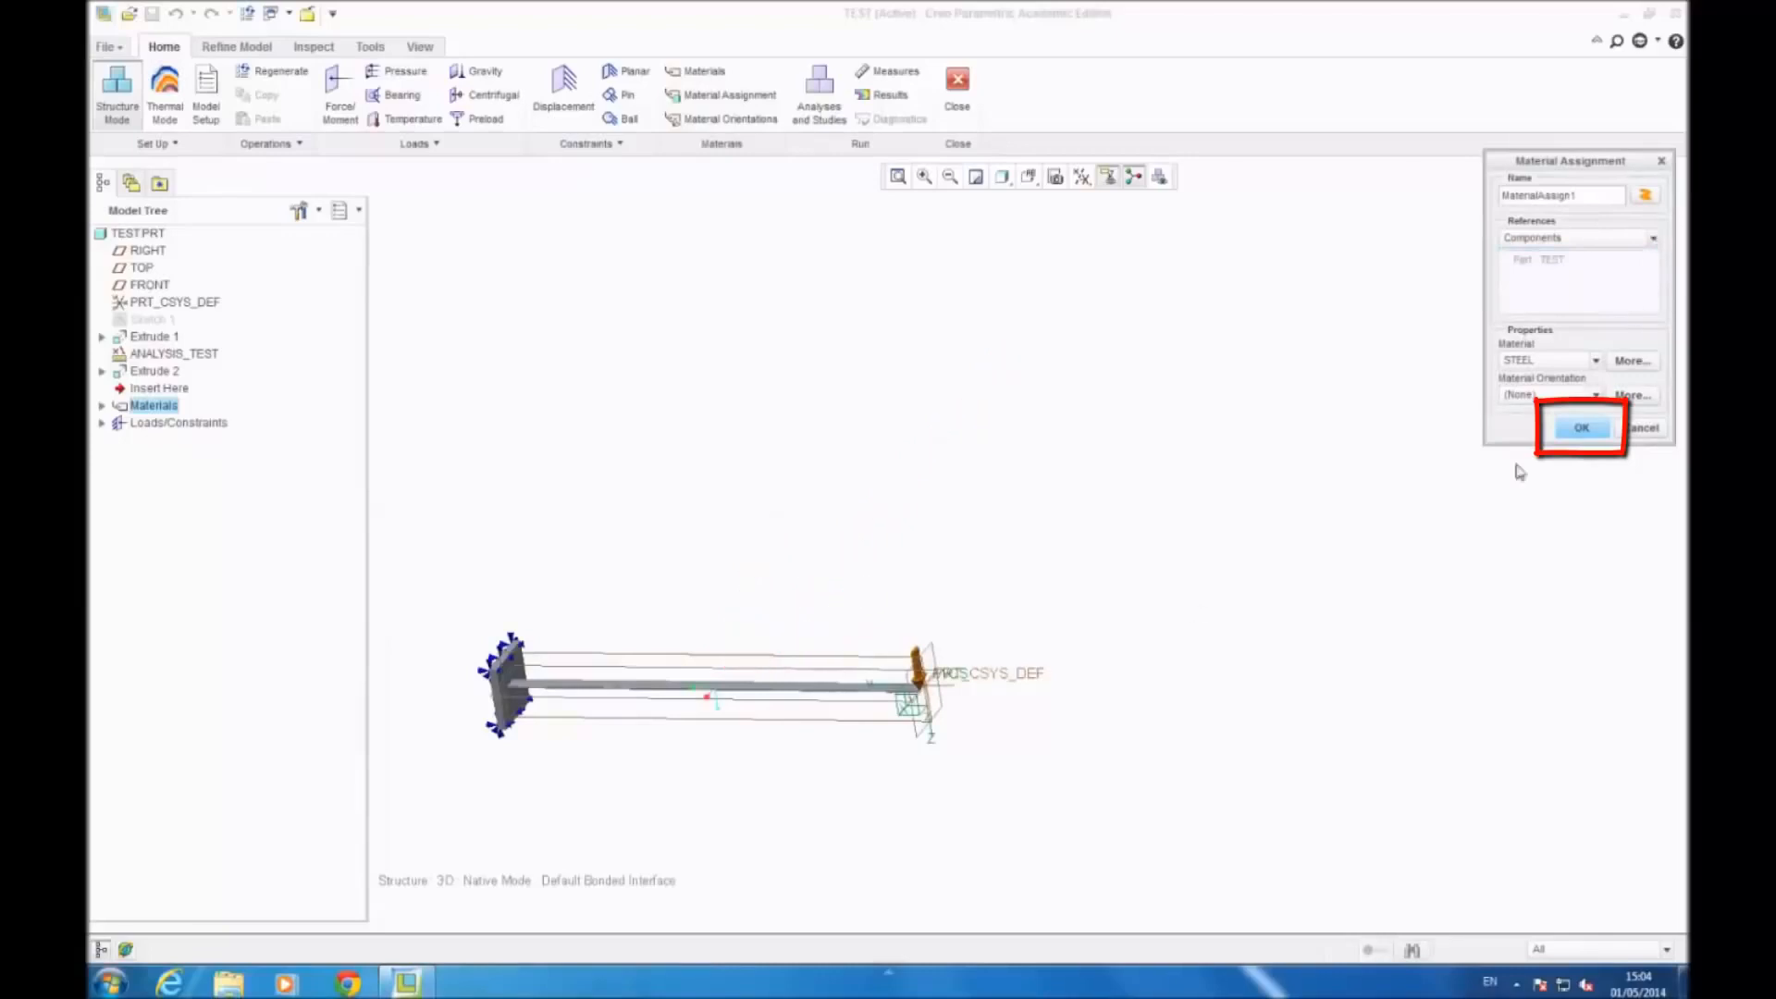
pyautogui.scroll(-3, 760, 688)
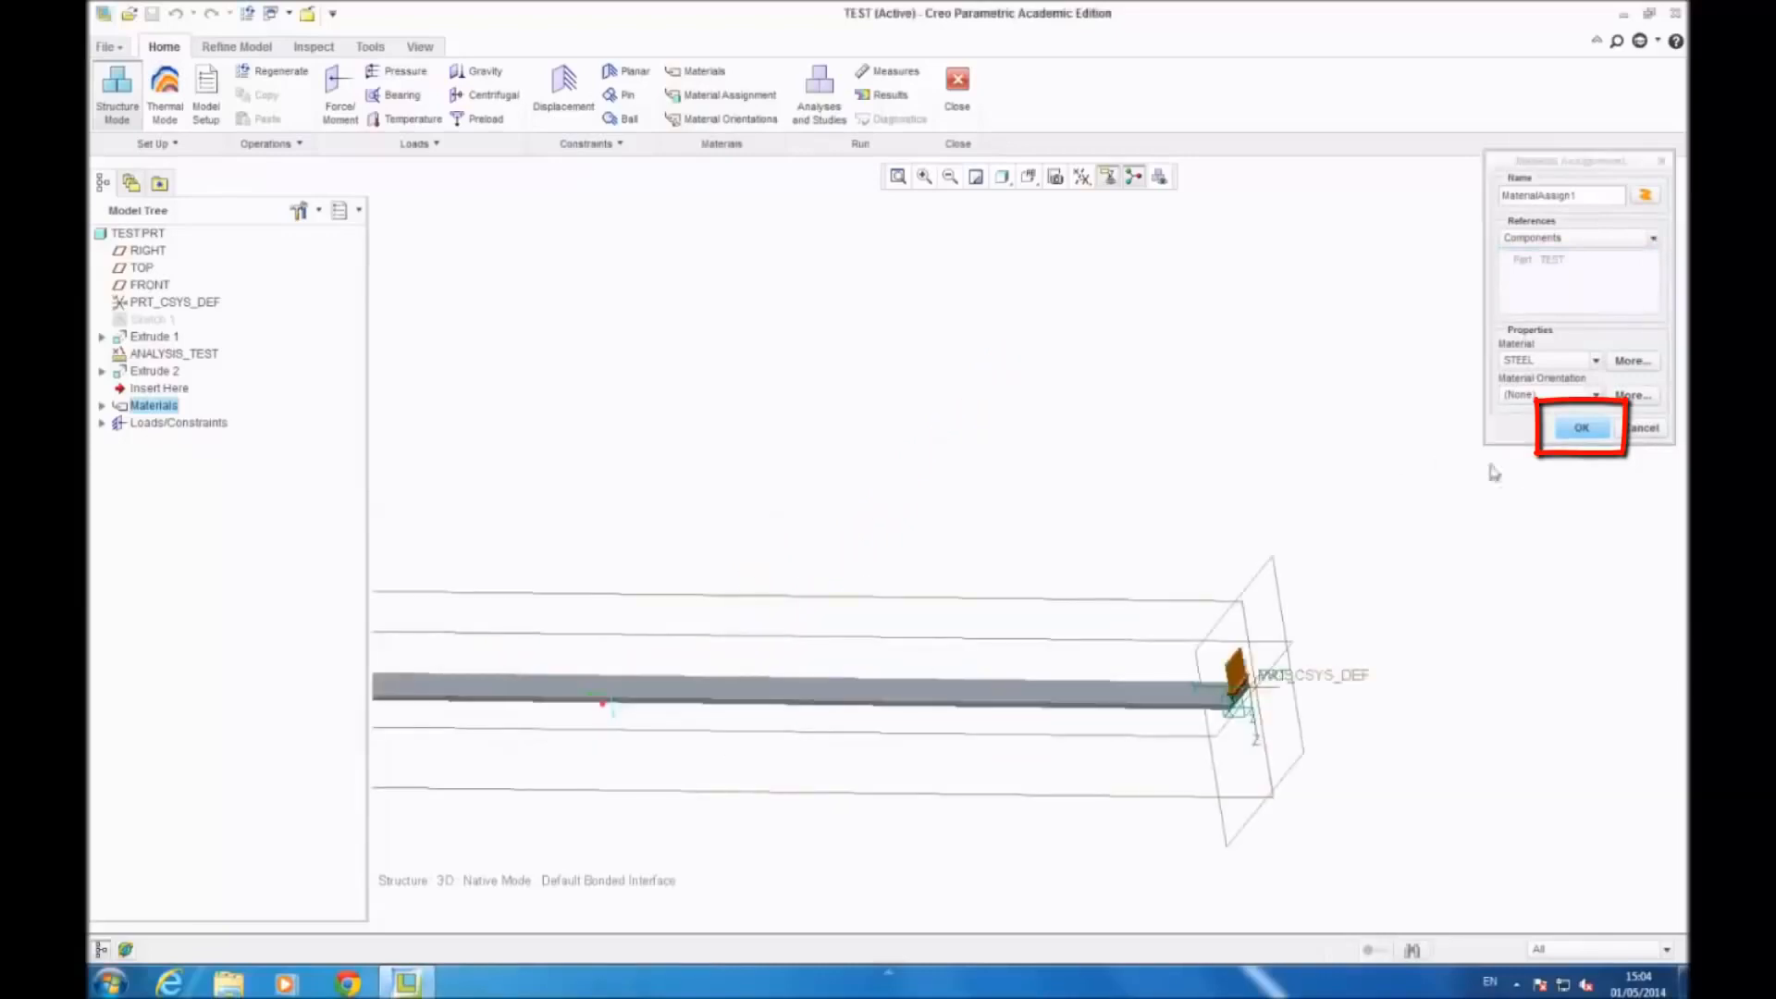
pyautogui.click(1582, 427)
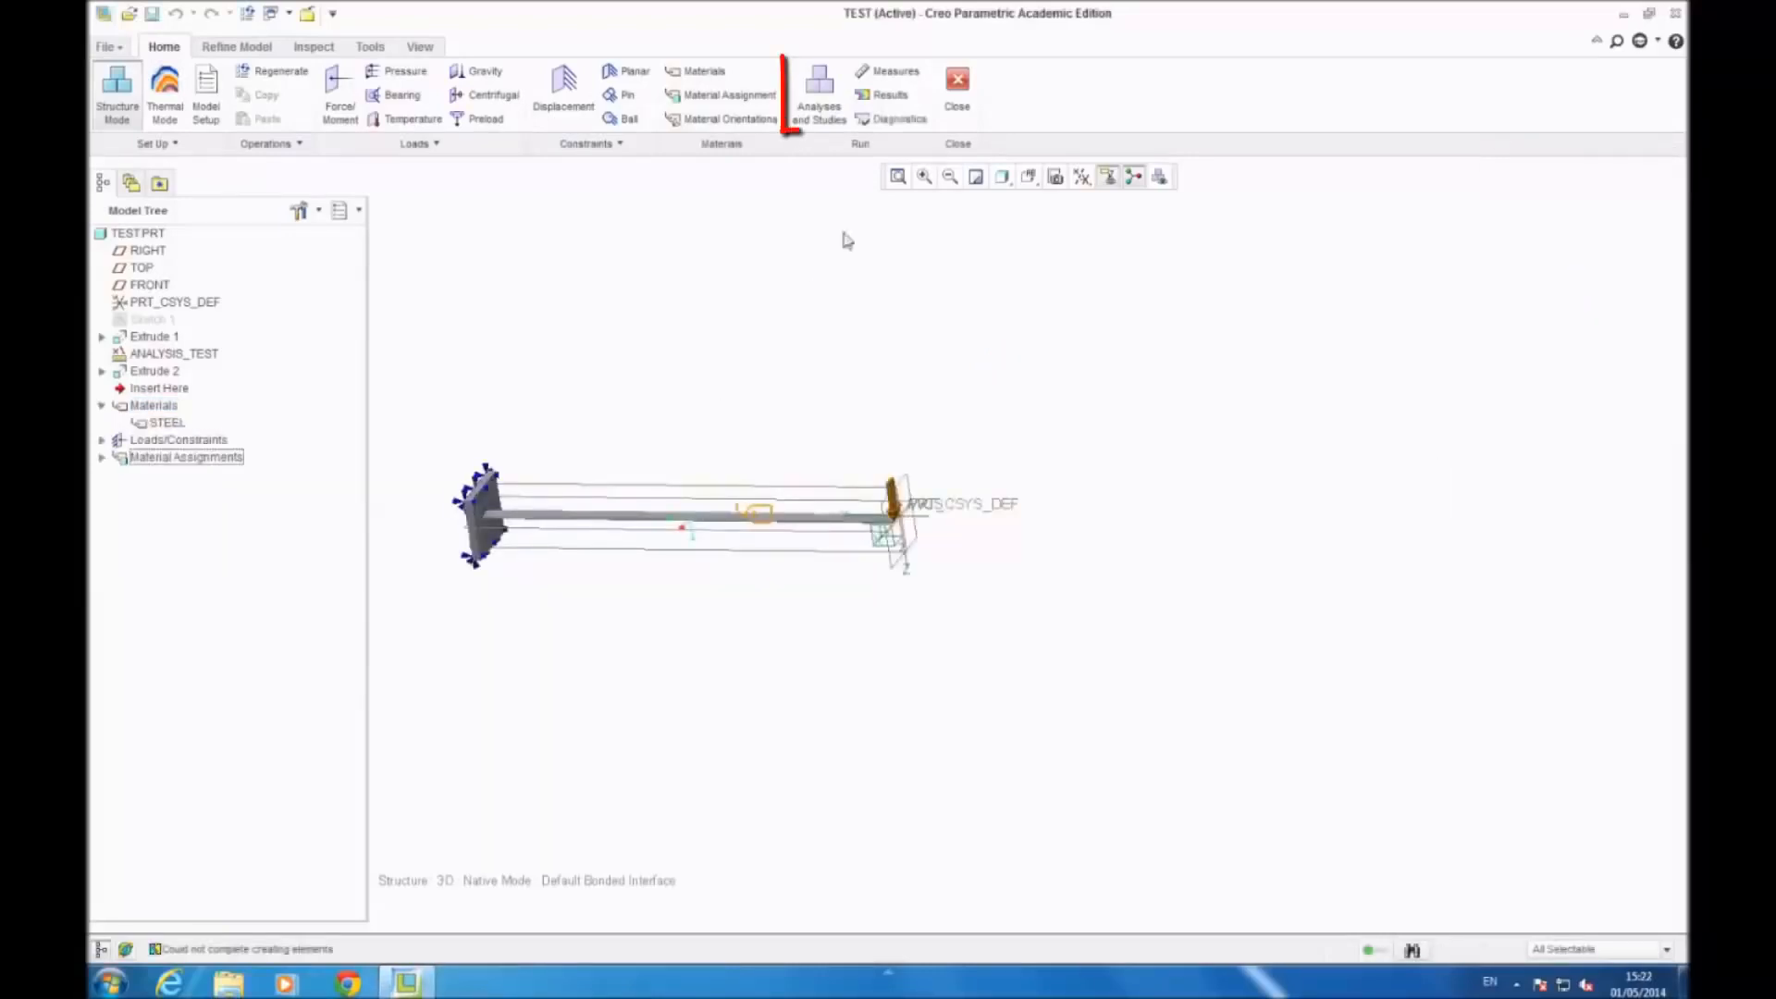
# Step: Create a static analysis using ConstraintSet1 and LoadSet1 with Single-Pass Adaptive convergence
pyautogui.click(826, 82)
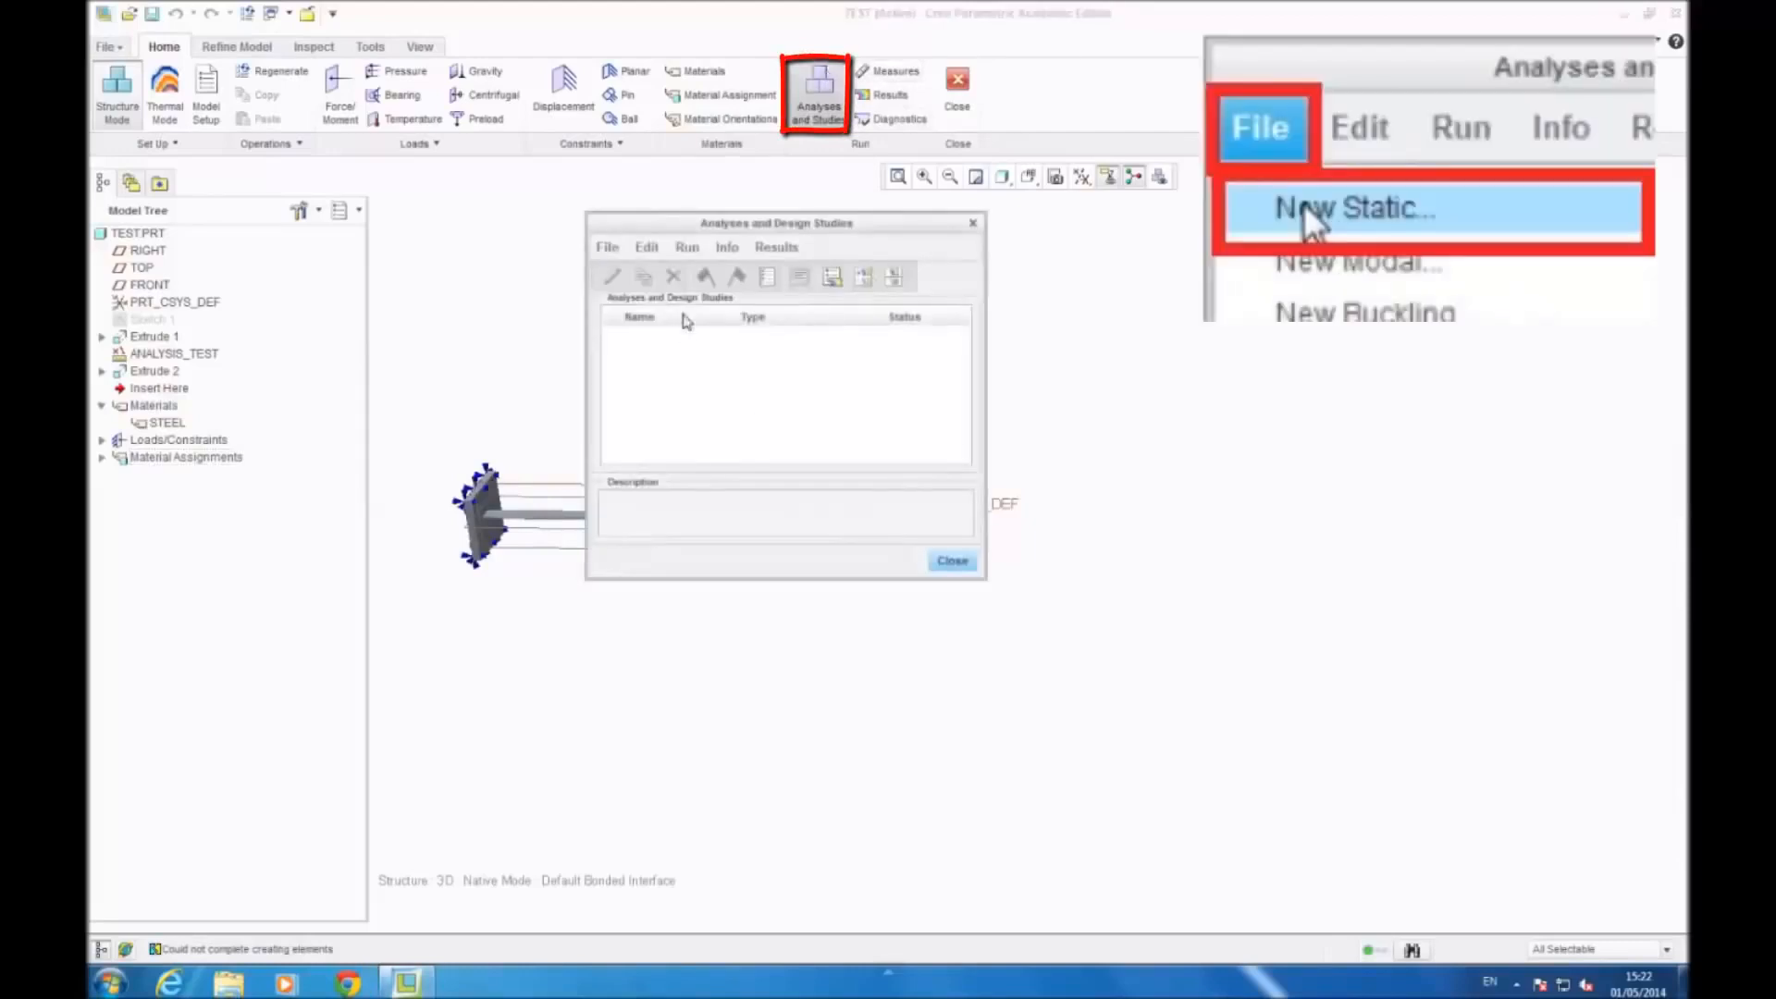
pyautogui.click(607, 247)
pyautogui.click(654, 279)
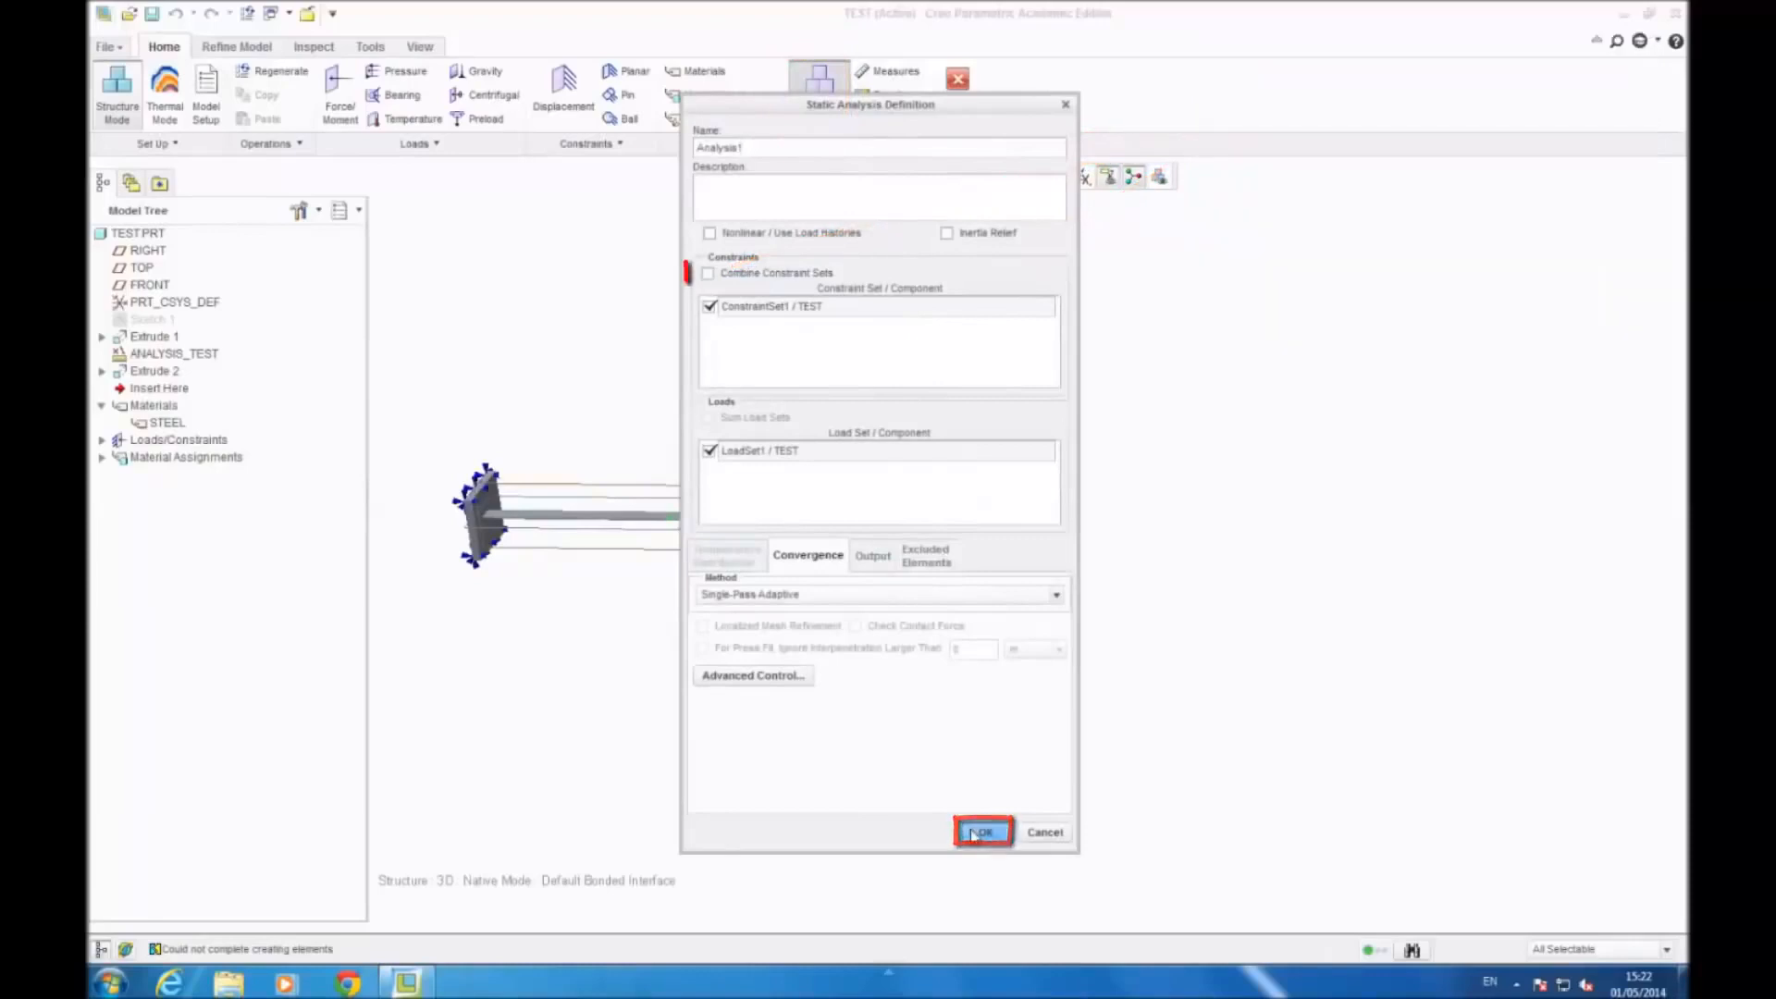
pyautogui.click(979, 833)
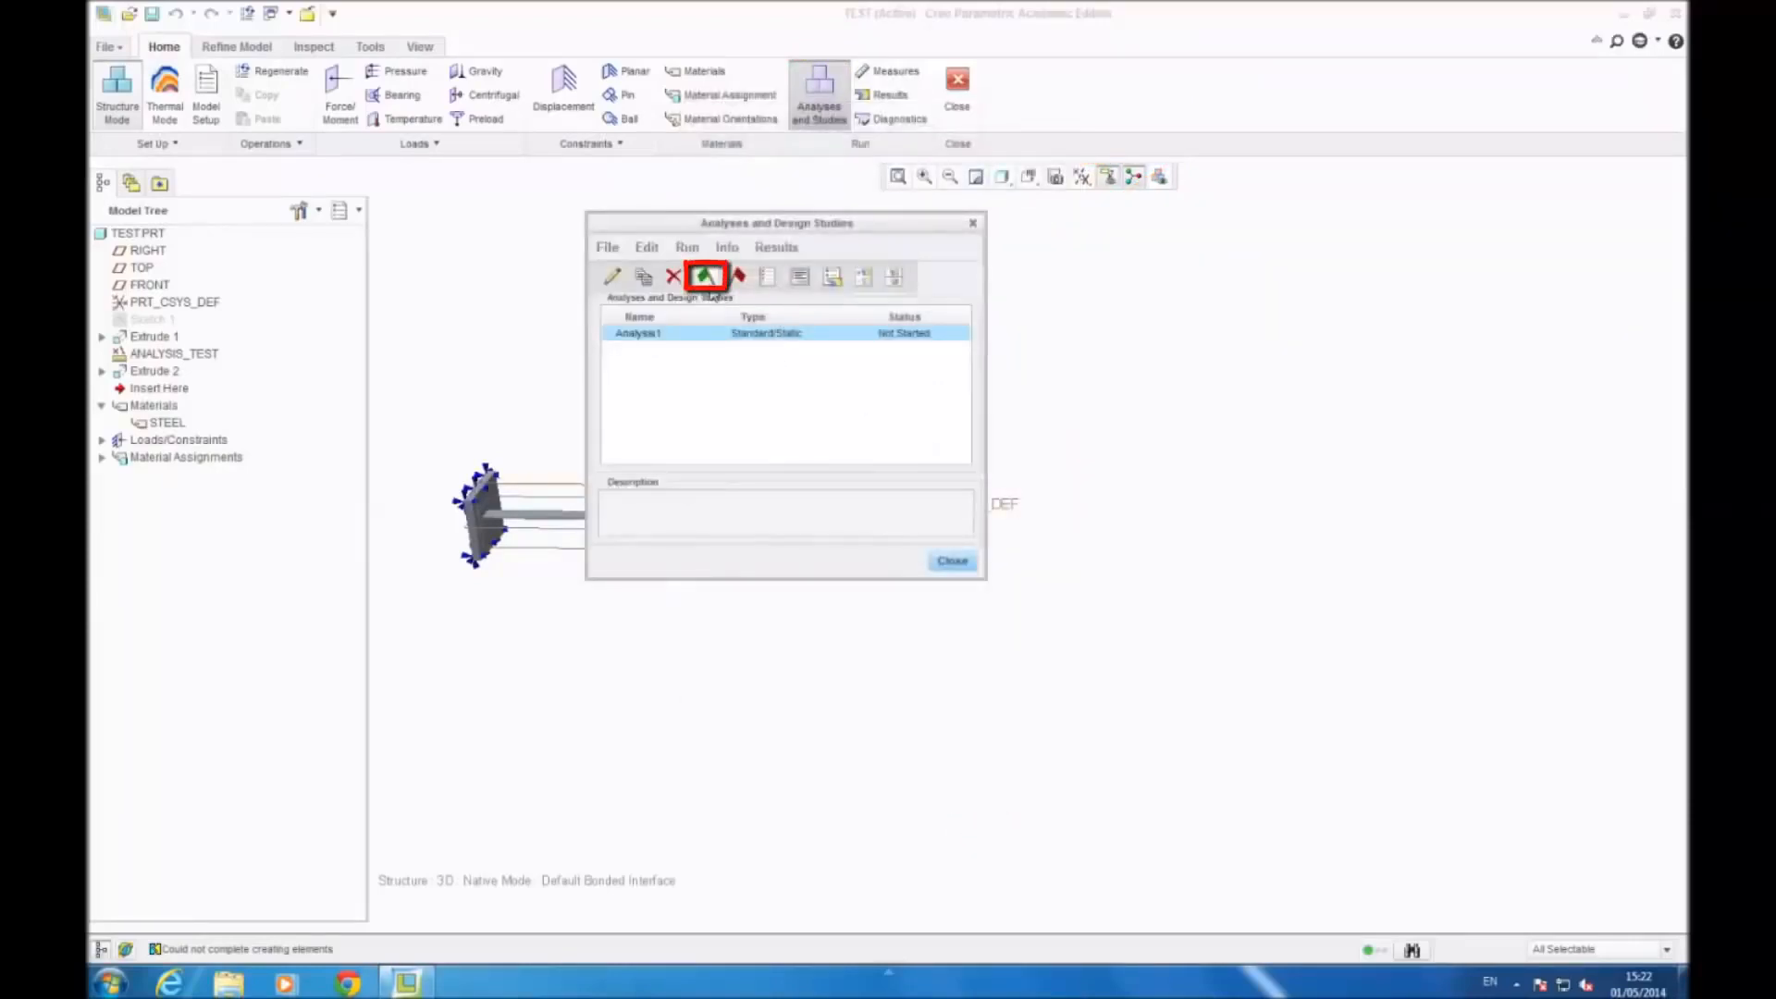
# Step: Run the static analysis with interactive diagnostics and close the diagnostics report once the run is complete
pyautogui.click(708, 280)
pyautogui.click(841, 517)
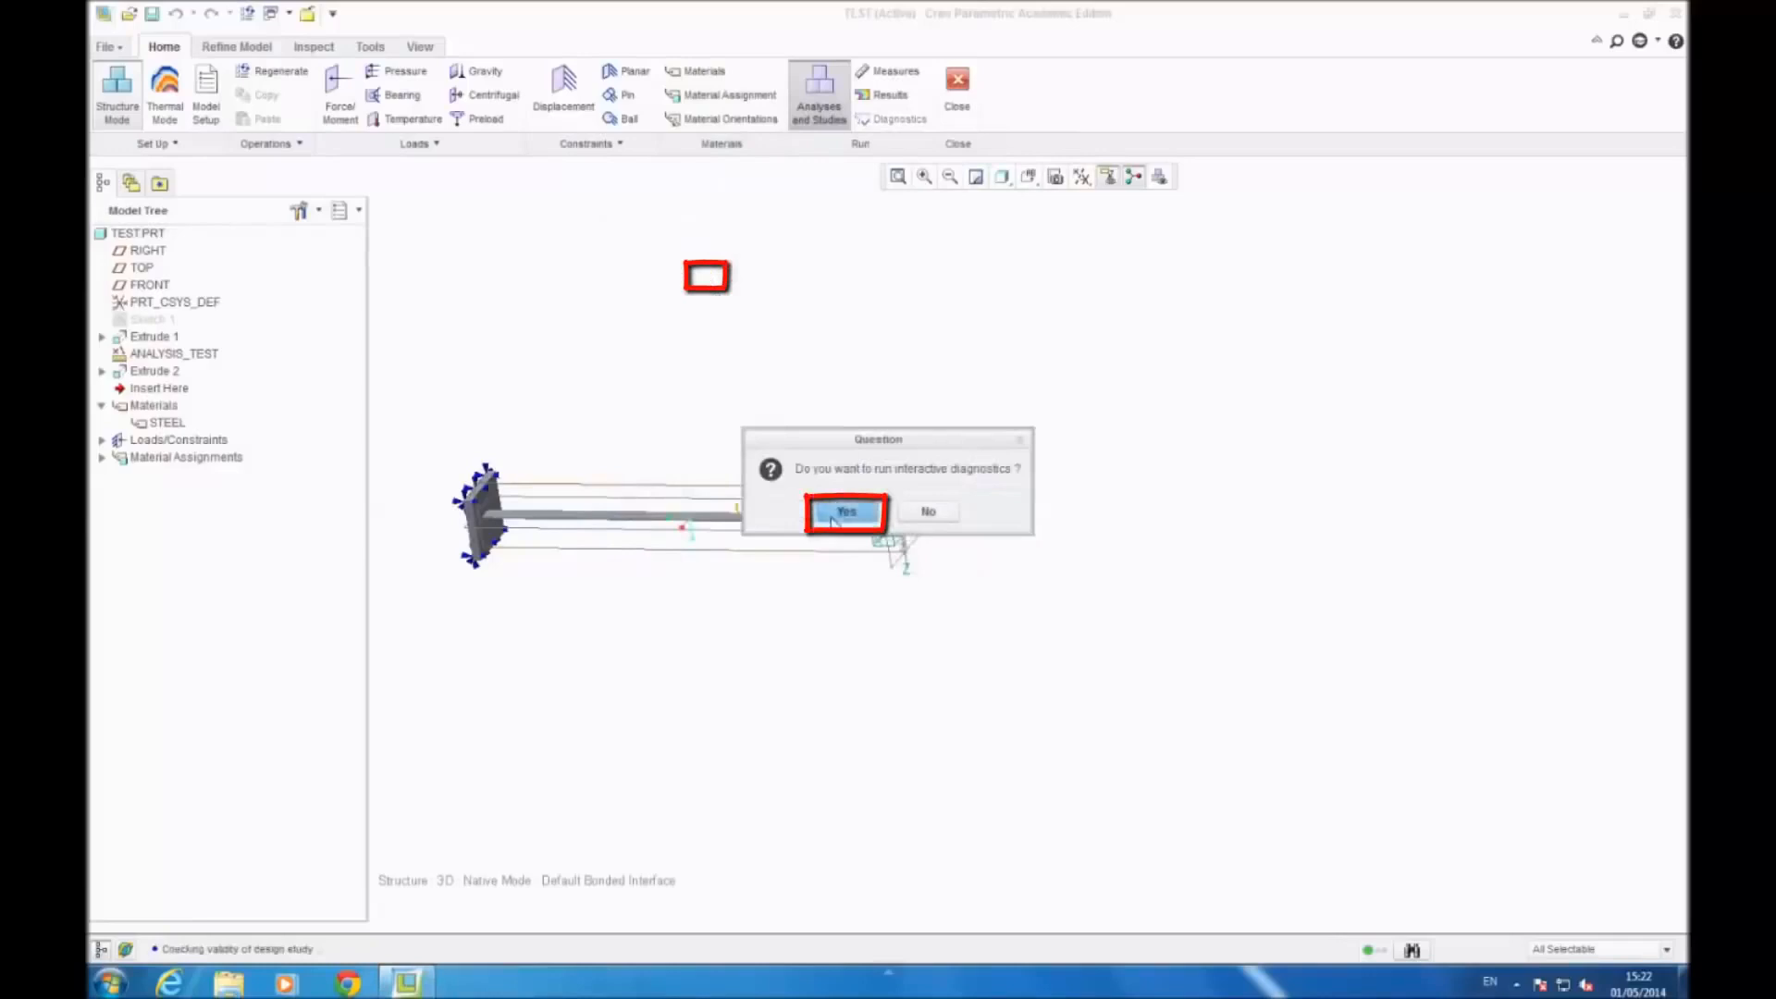
pyautogui.click(842, 513)
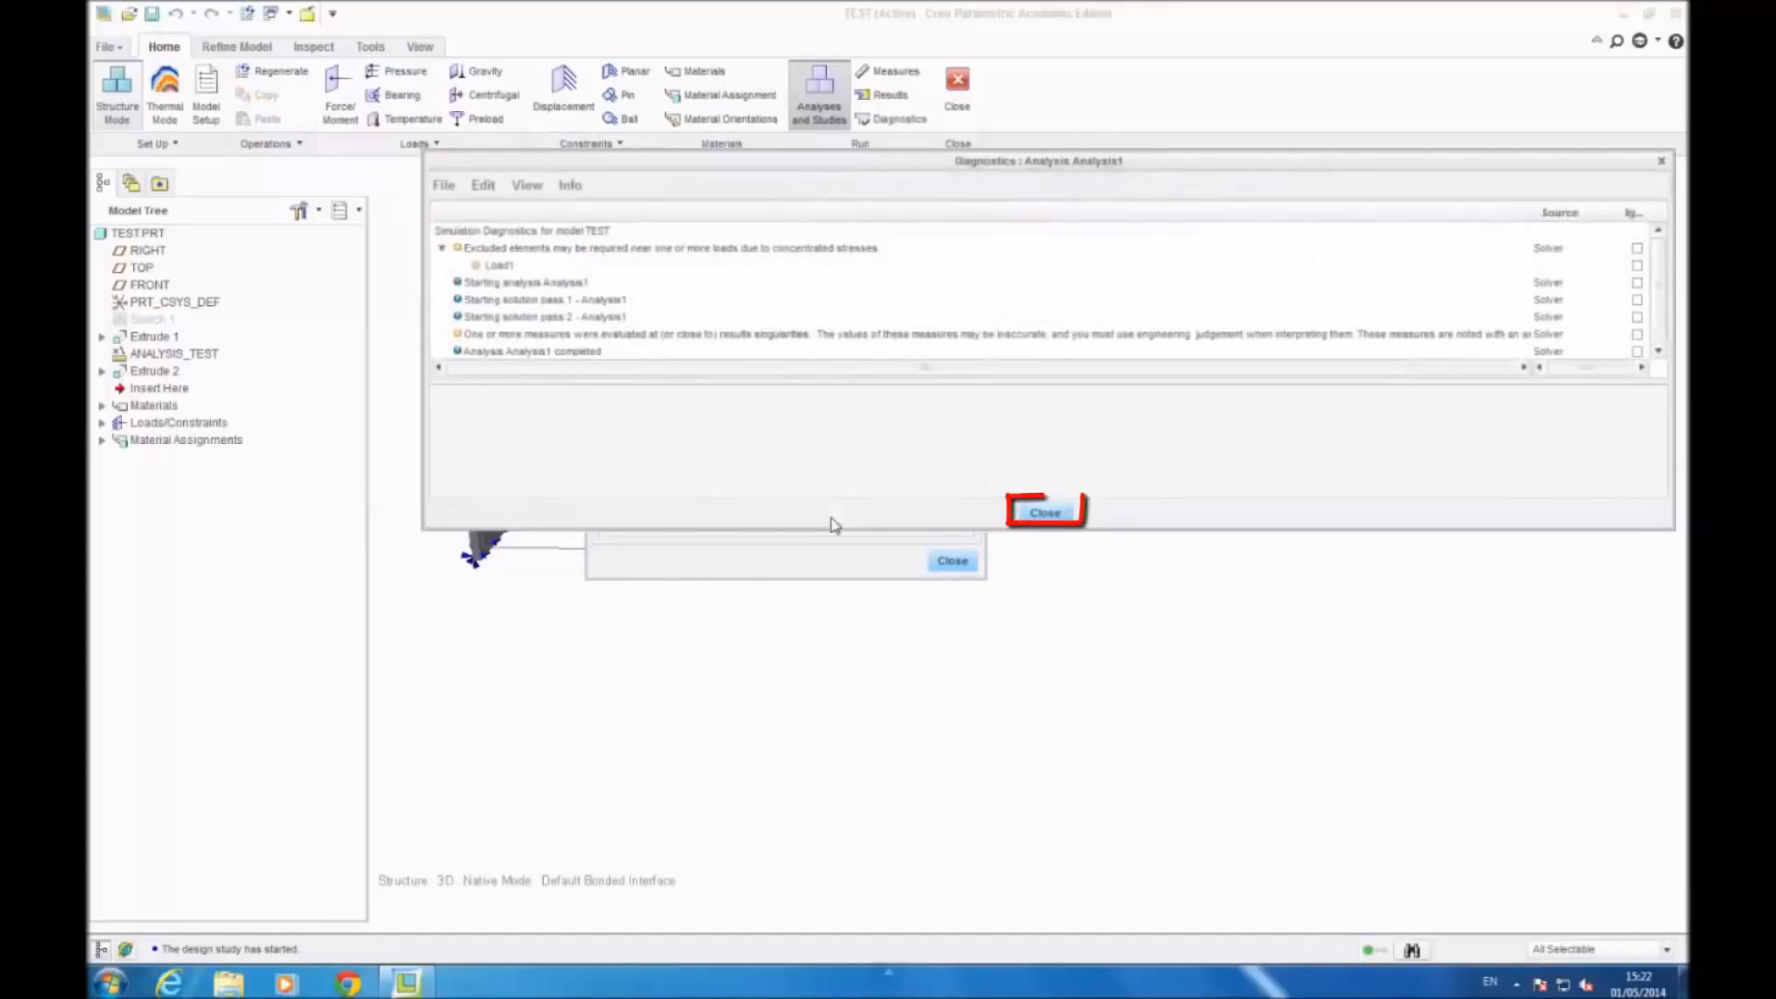
pyautogui.click(1046, 514)
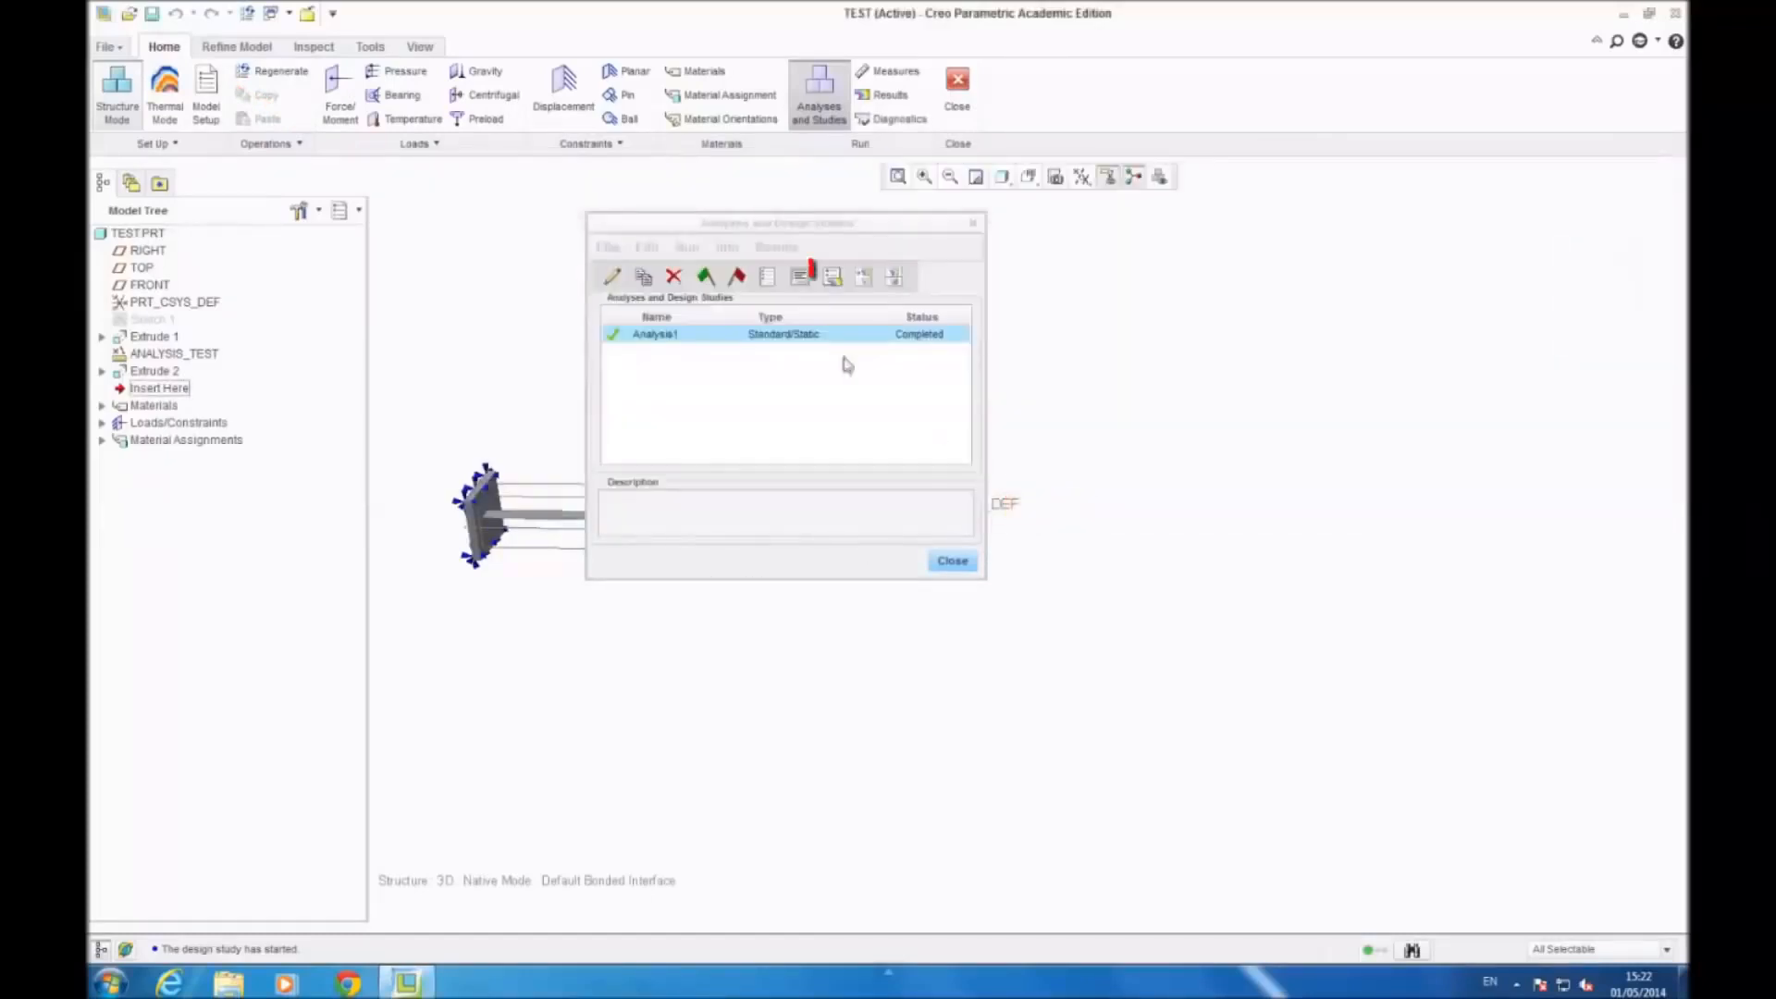
# Step: Display the analysis results as a fringe plot of von Mises stress in MPa
pyautogui.click(833, 275)
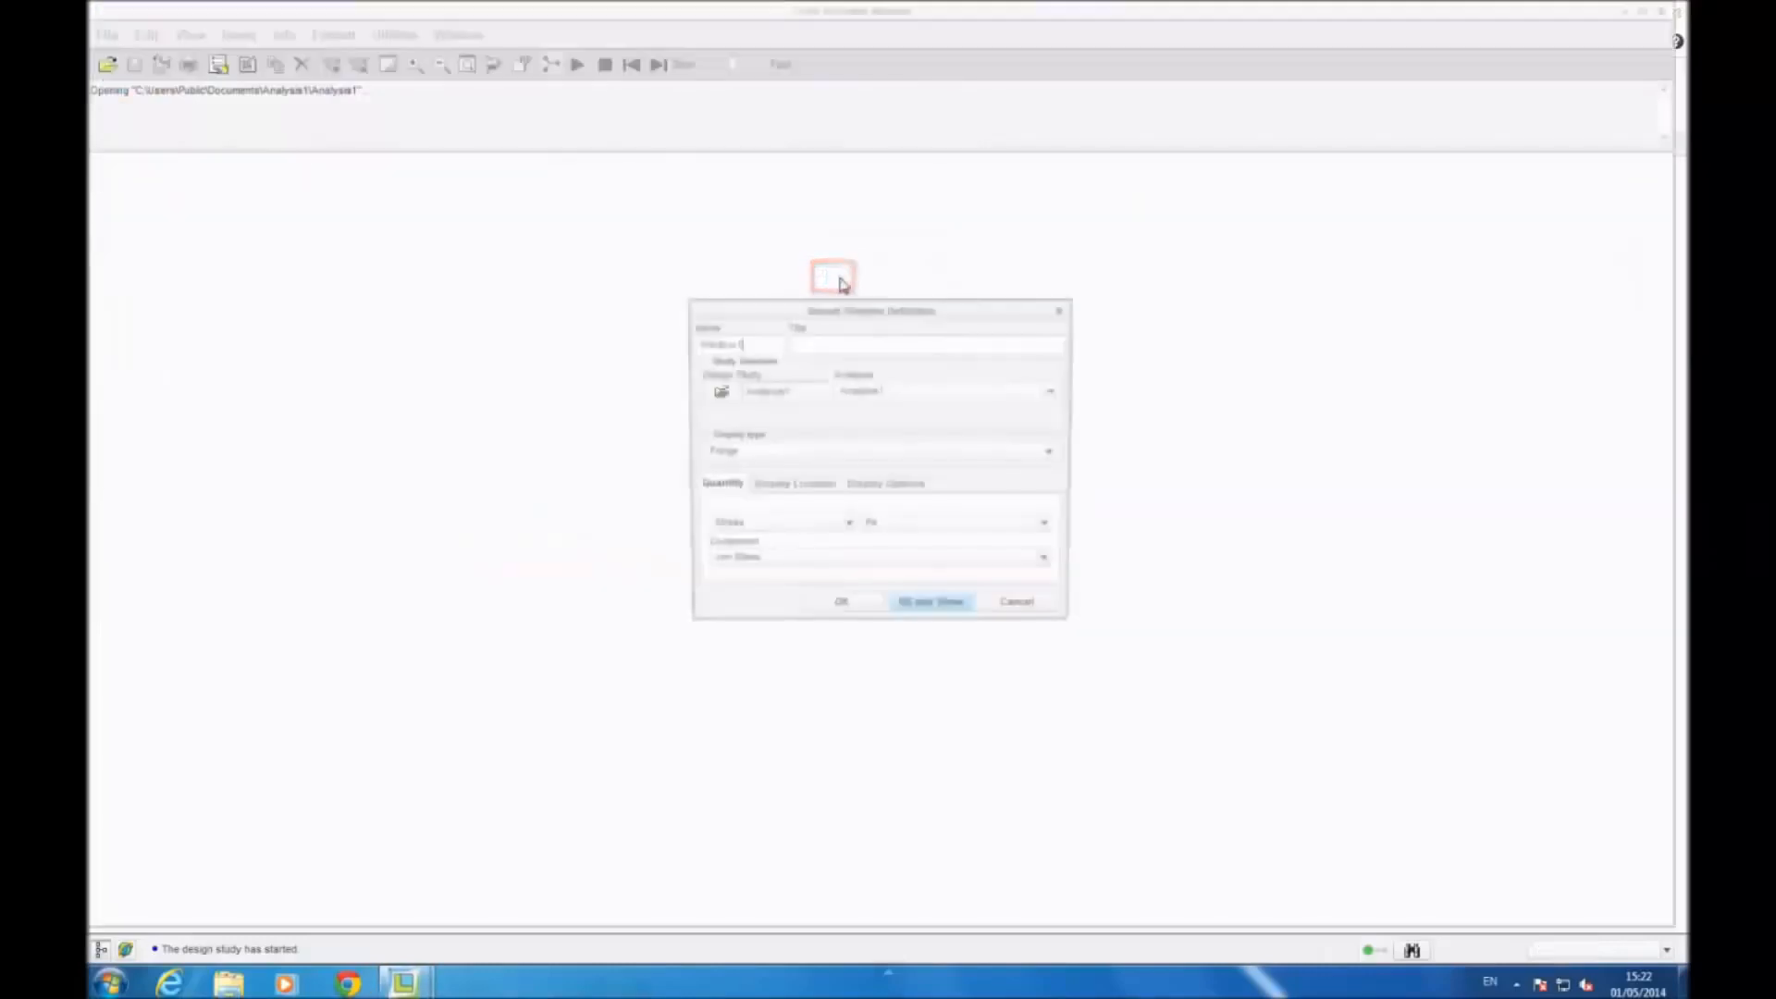
pyautogui.click(1050, 526)
pyautogui.click(1010, 577)
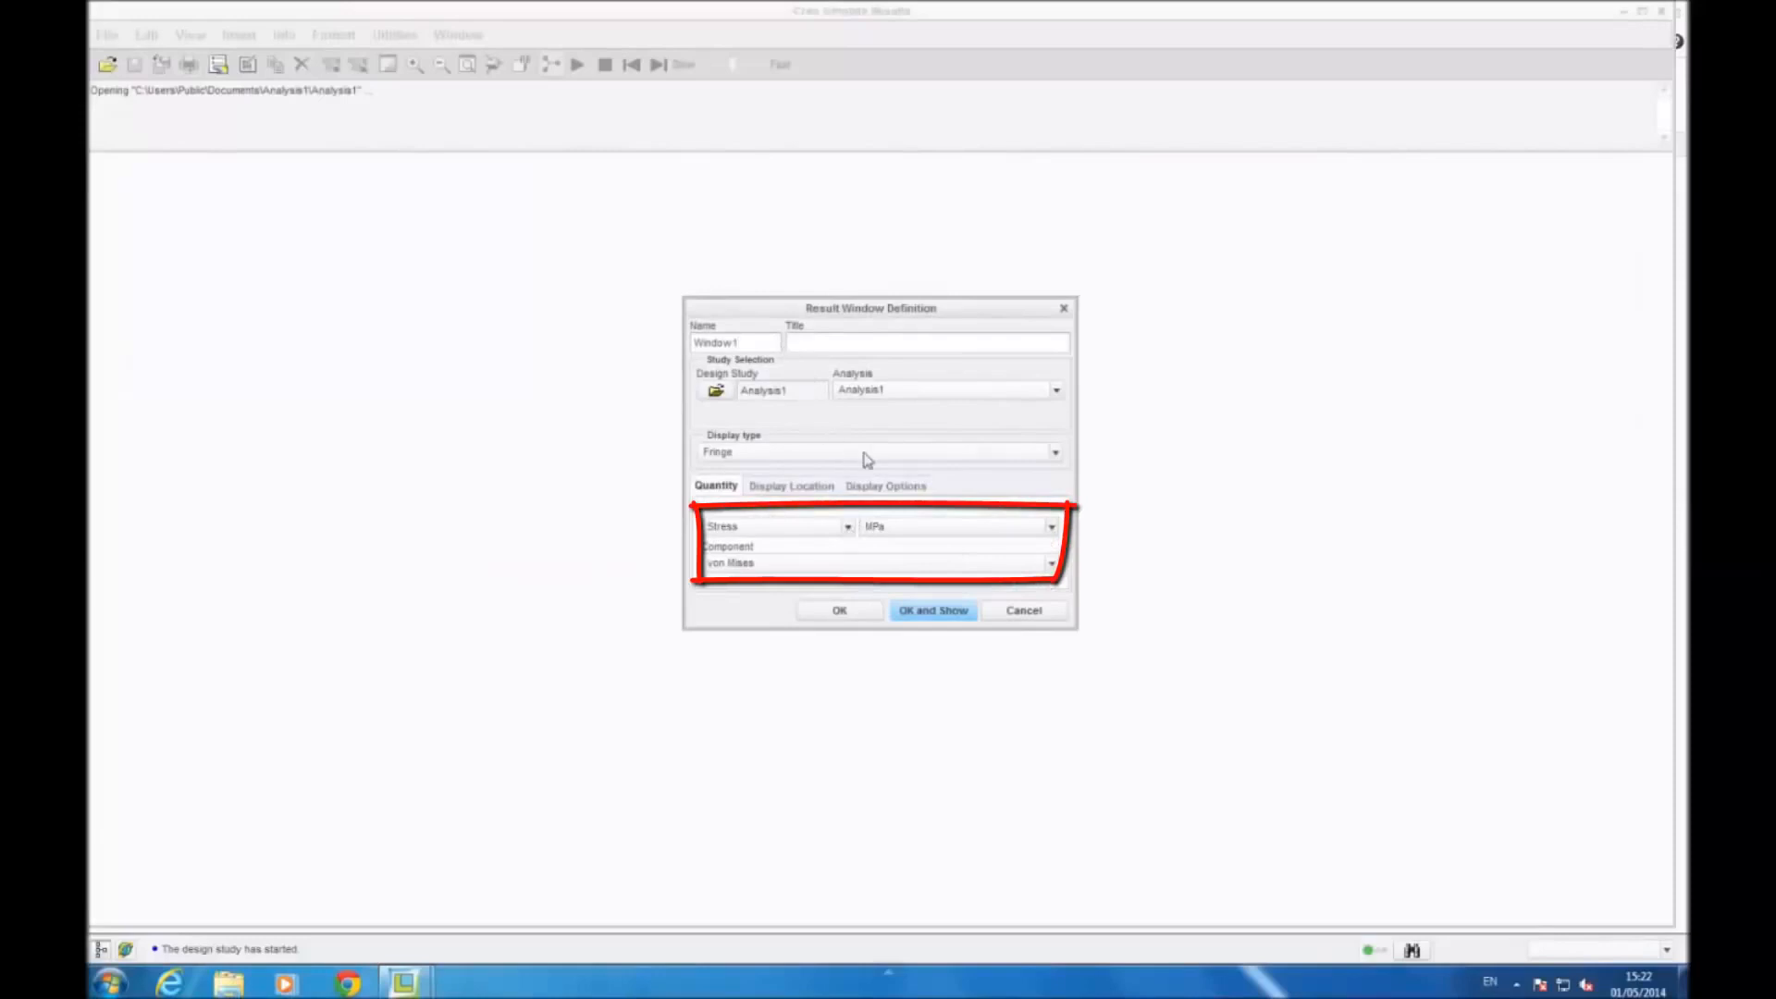
pyautogui.click(935, 612)
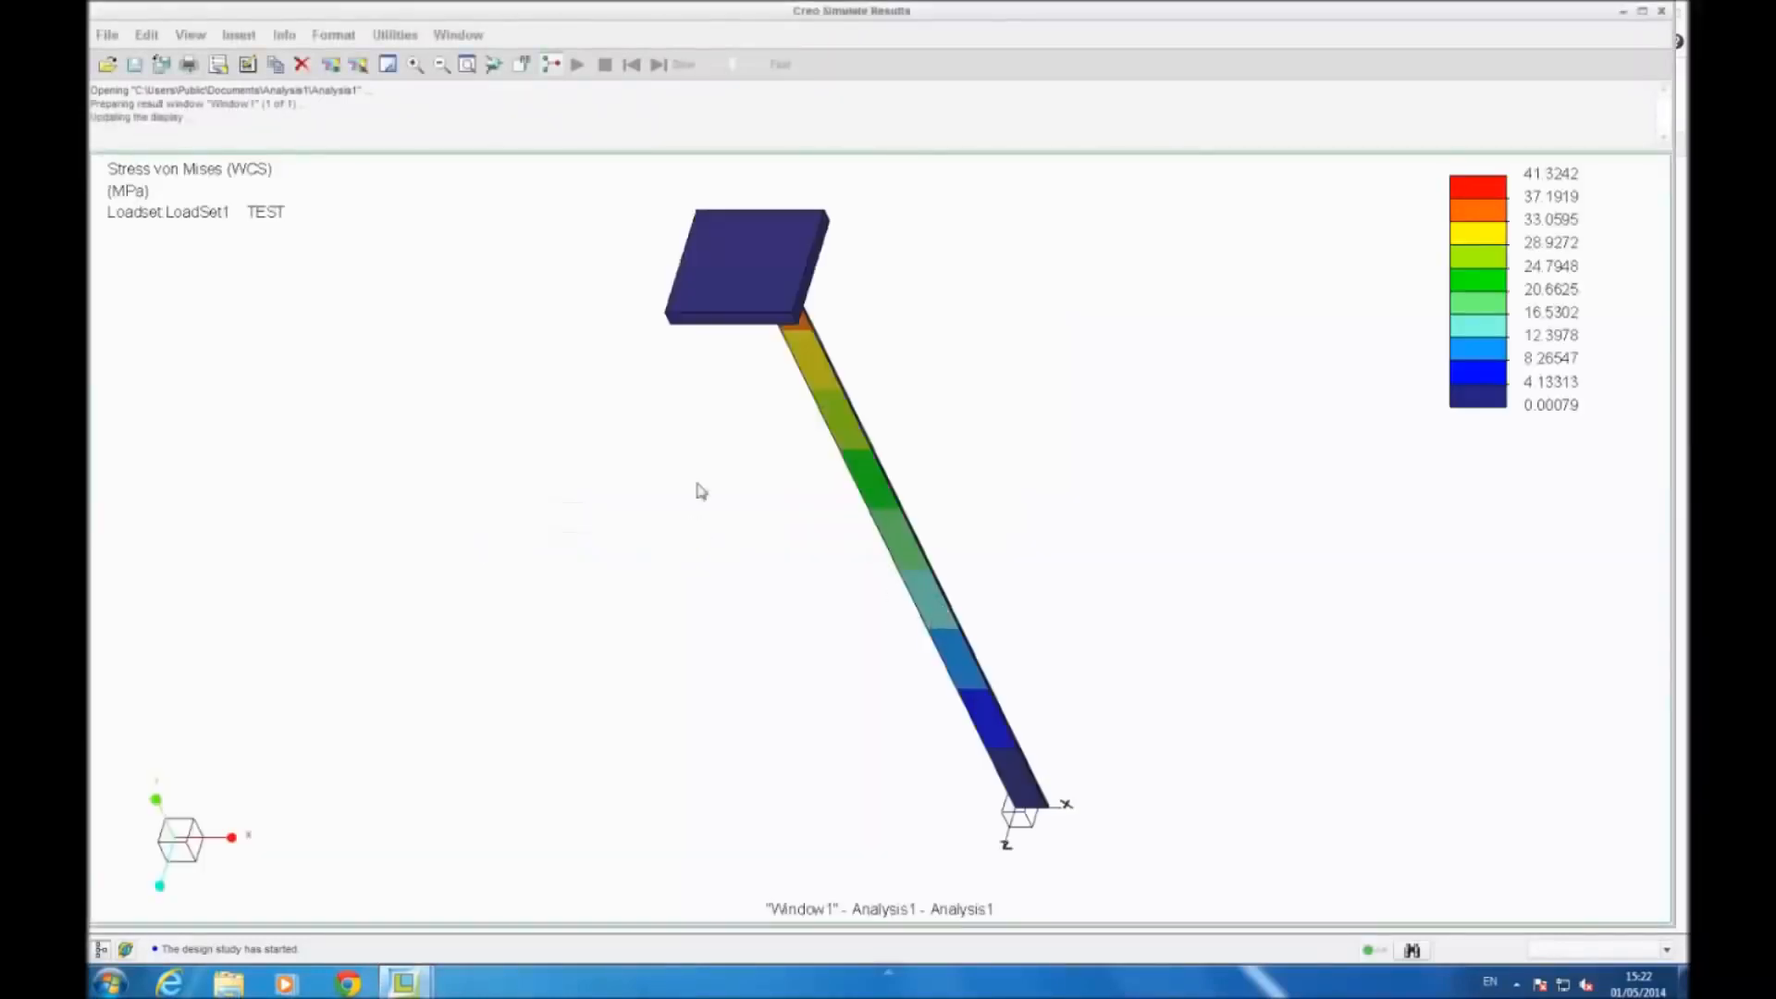
# Step: Examine the von Mises stress distribution along the beam and around its joint with the end plate
pyautogui.moveTo(697, 491)
pyautogui.mouseDown(button='middle')
pyautogui.moveTo(1103, 449)
pyautogui.moveTo(1230, 500)
pyautogui.moveTo(1249, 432)
pyautogui.mouseUp(button='middle')
pyautogui.moveTo(1071, 428); pyautogui.dragTo(908, 396, button='middle')
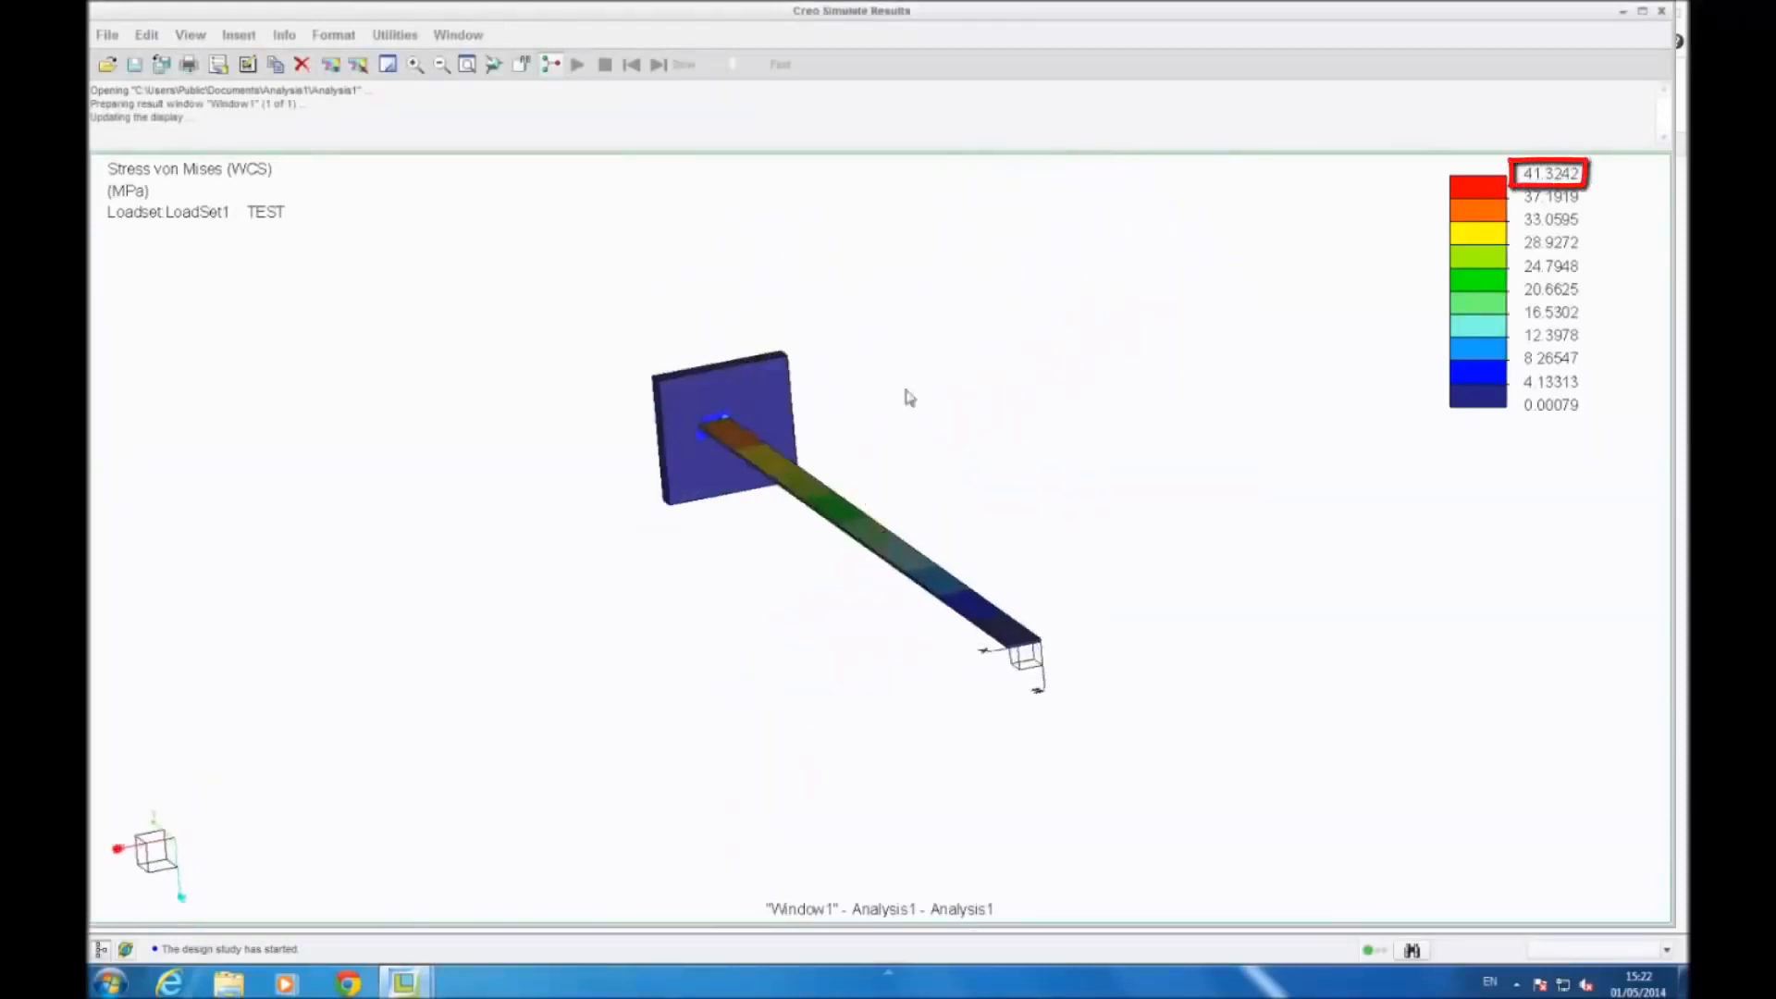
pyautogui.scroll(5, 682, 434)
pyautogui.scroll(5, 855, 413)
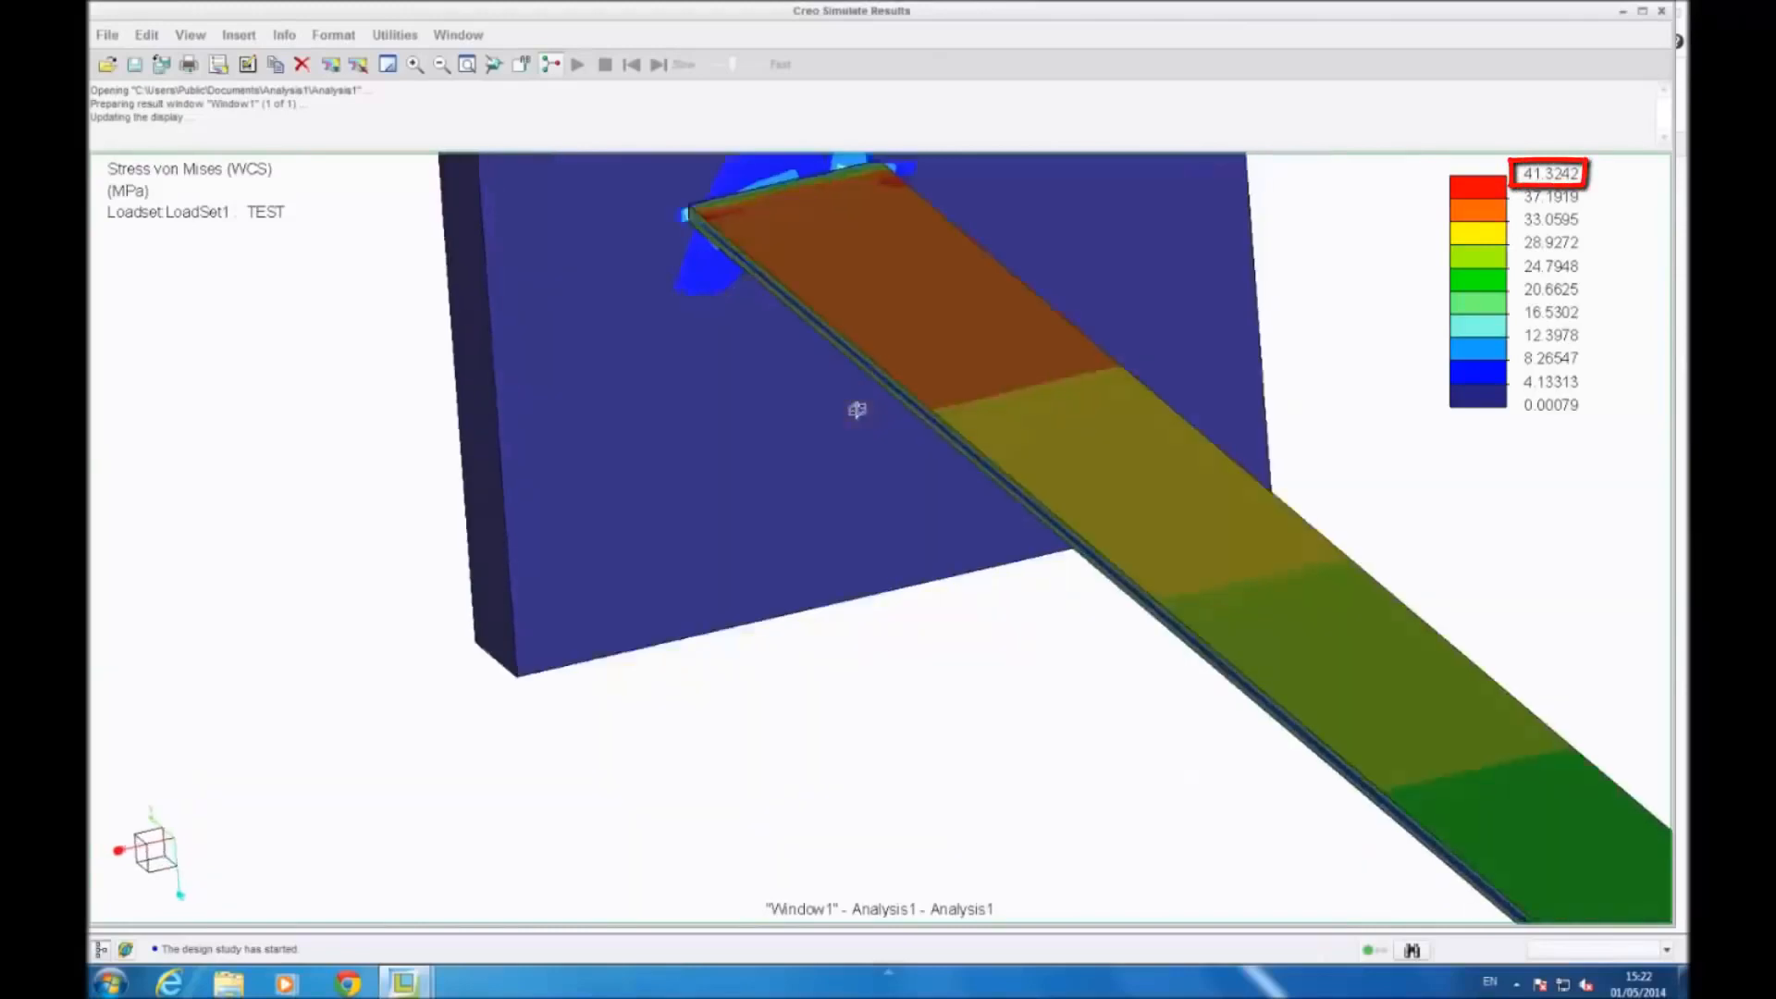
pyautogui.scroll(-10, 299, 335)
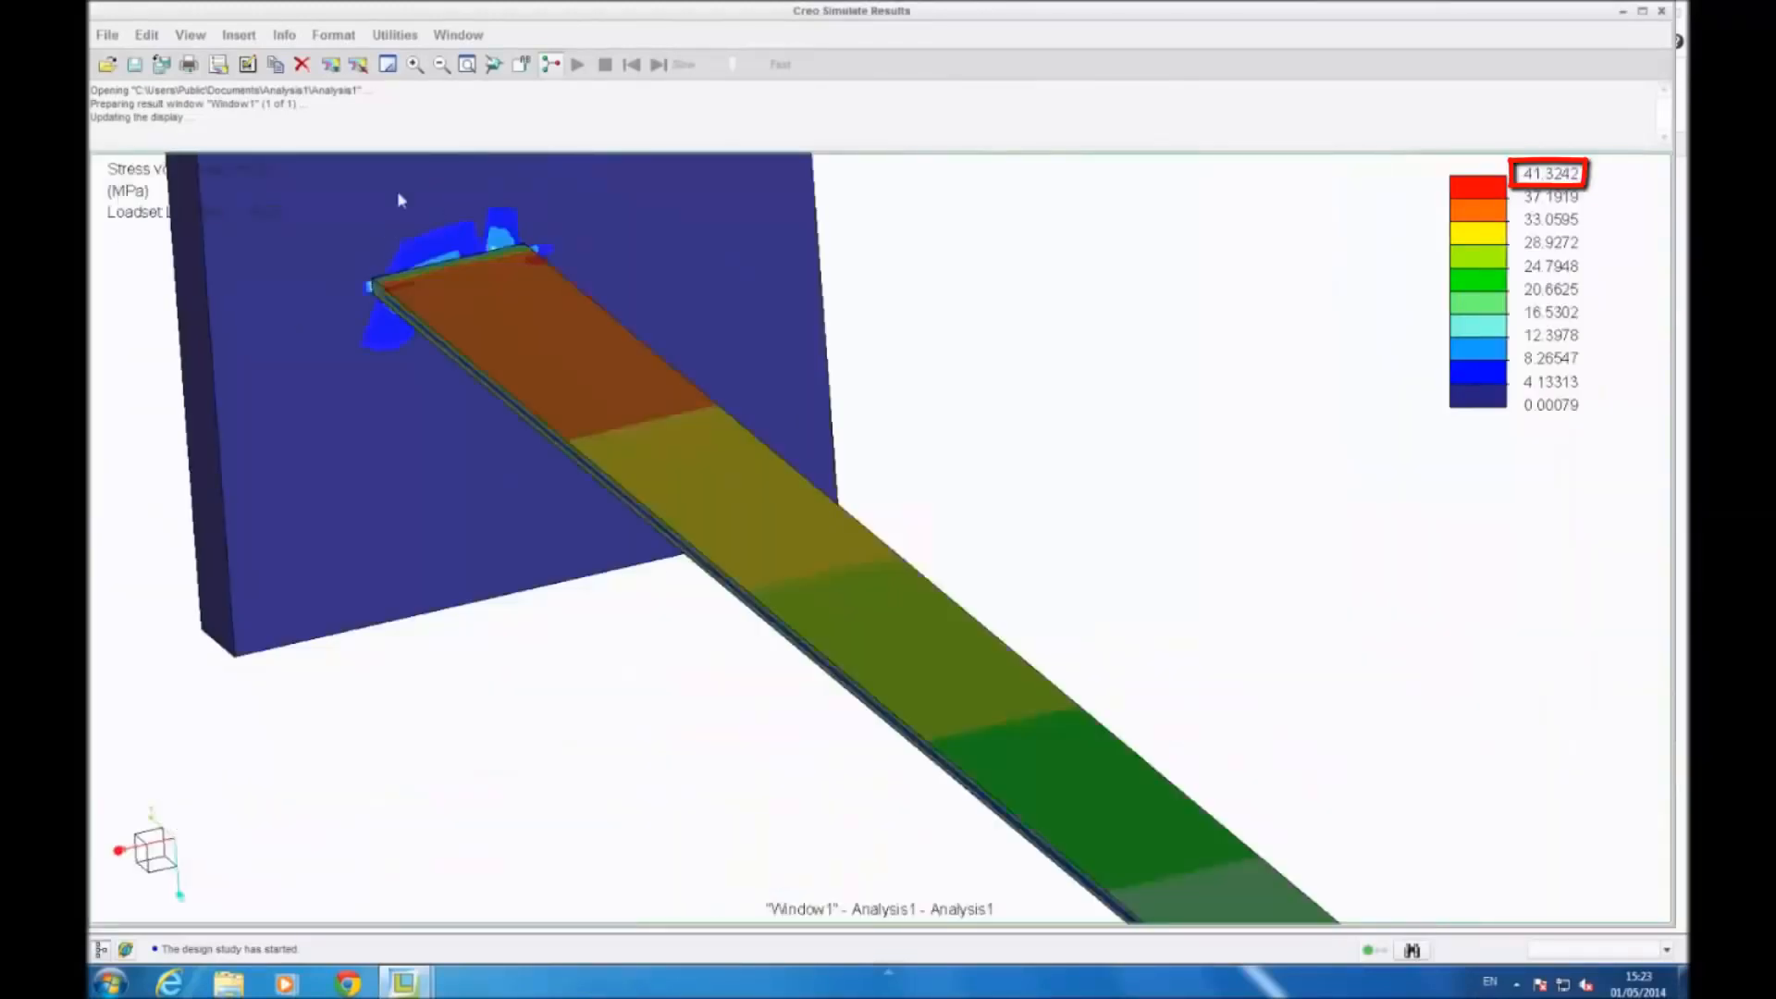
pyautogui.scroll(8, 399, 198)
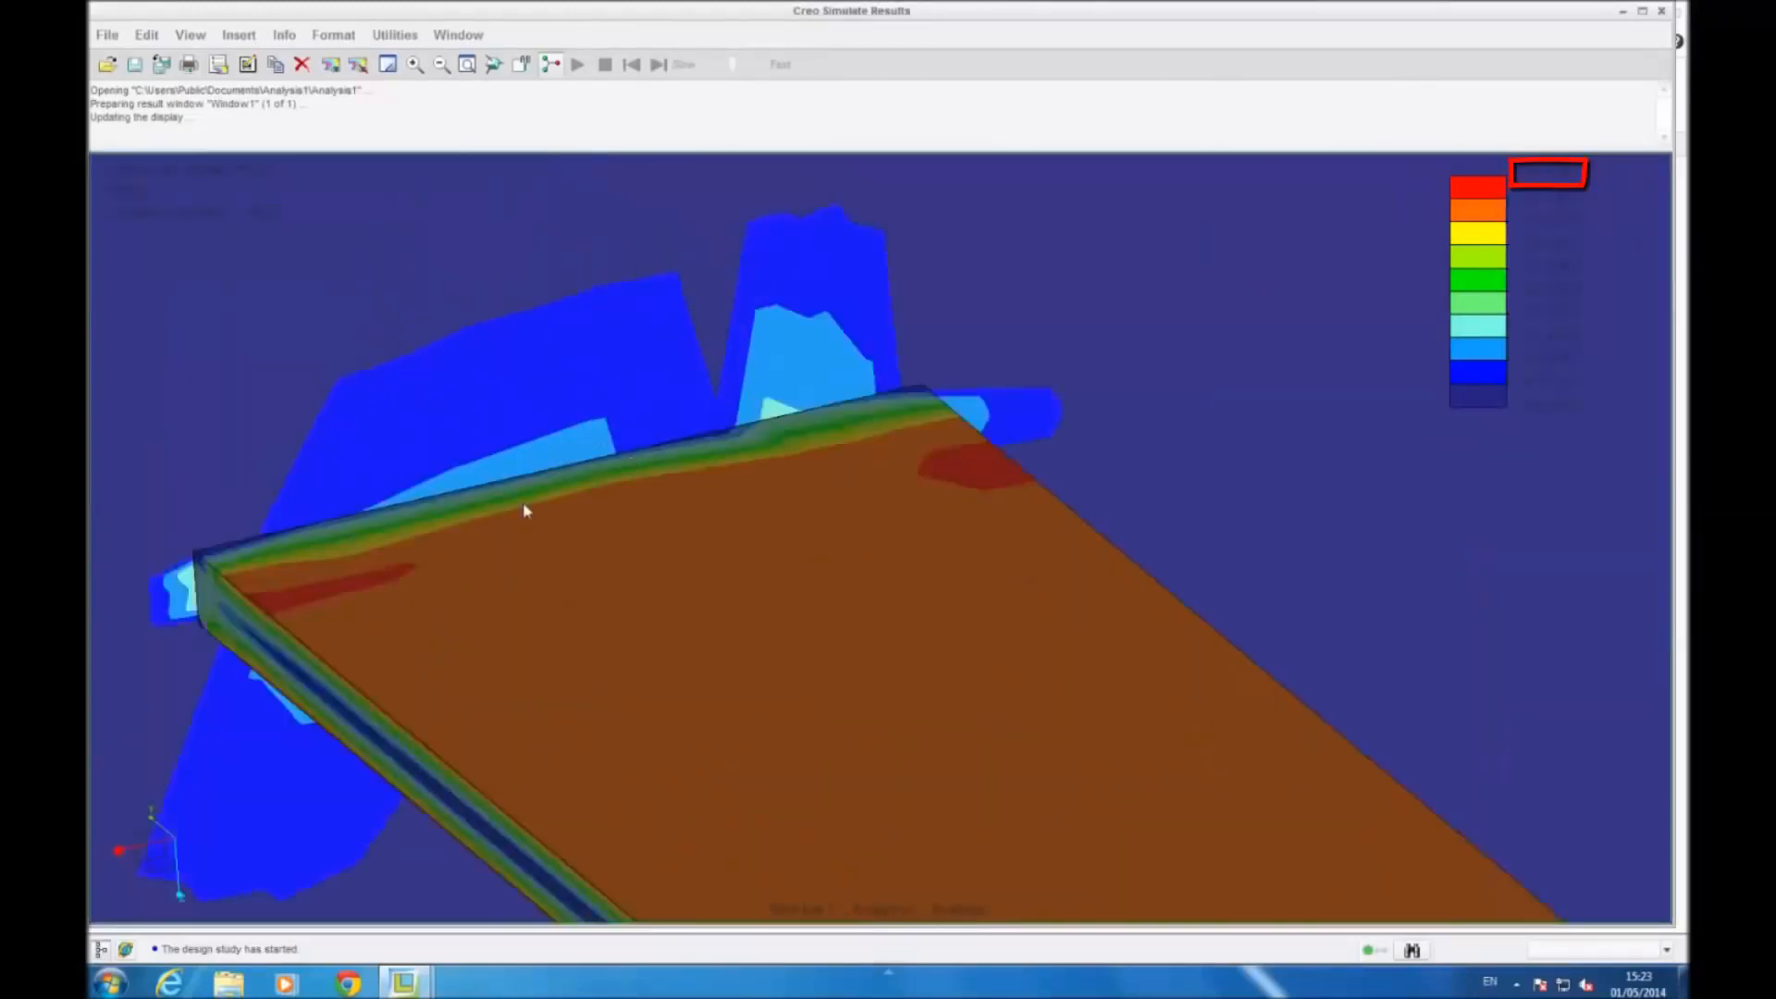
pyautogui.scroll(-6, 524, 510)
pyautogui.scroll(-3, 648, 507)
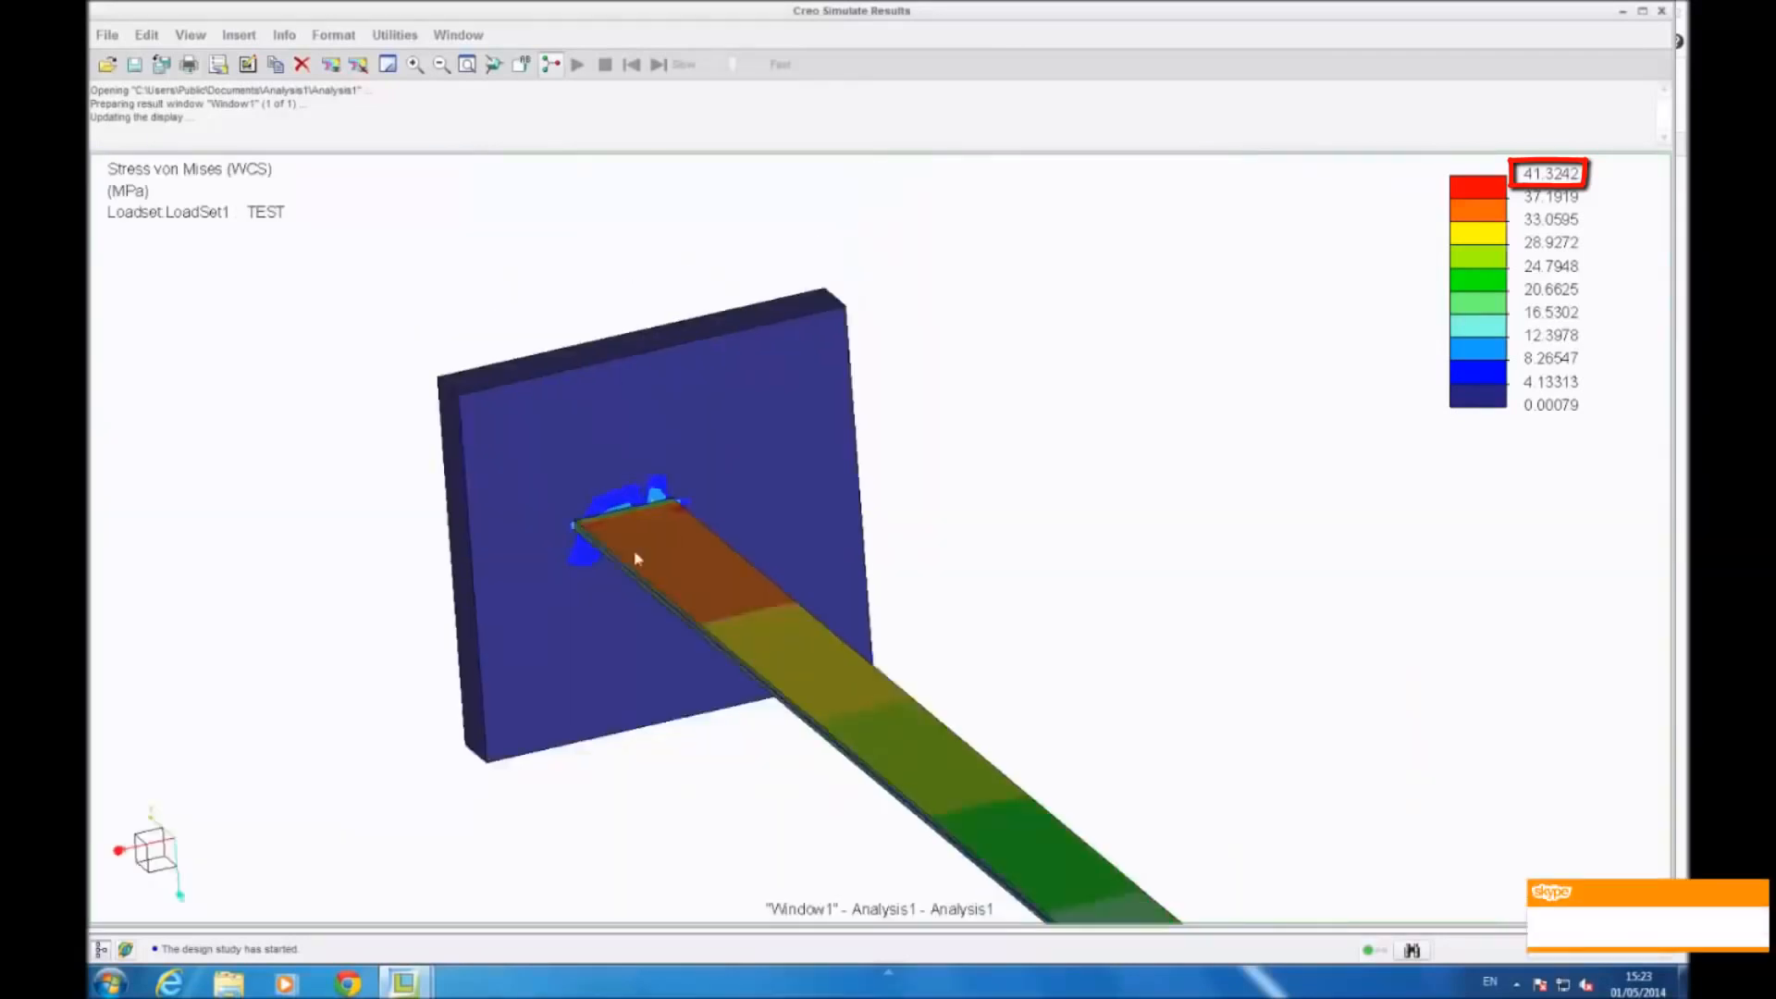
pyautogui.moveTo(634, 559)
pyautogui.mouseDown(button='middle')
pyautogui.moveTo(666, 527)
pyautogui.moveTo(662, 563)
pyautogui.mouseUp(button='middle')
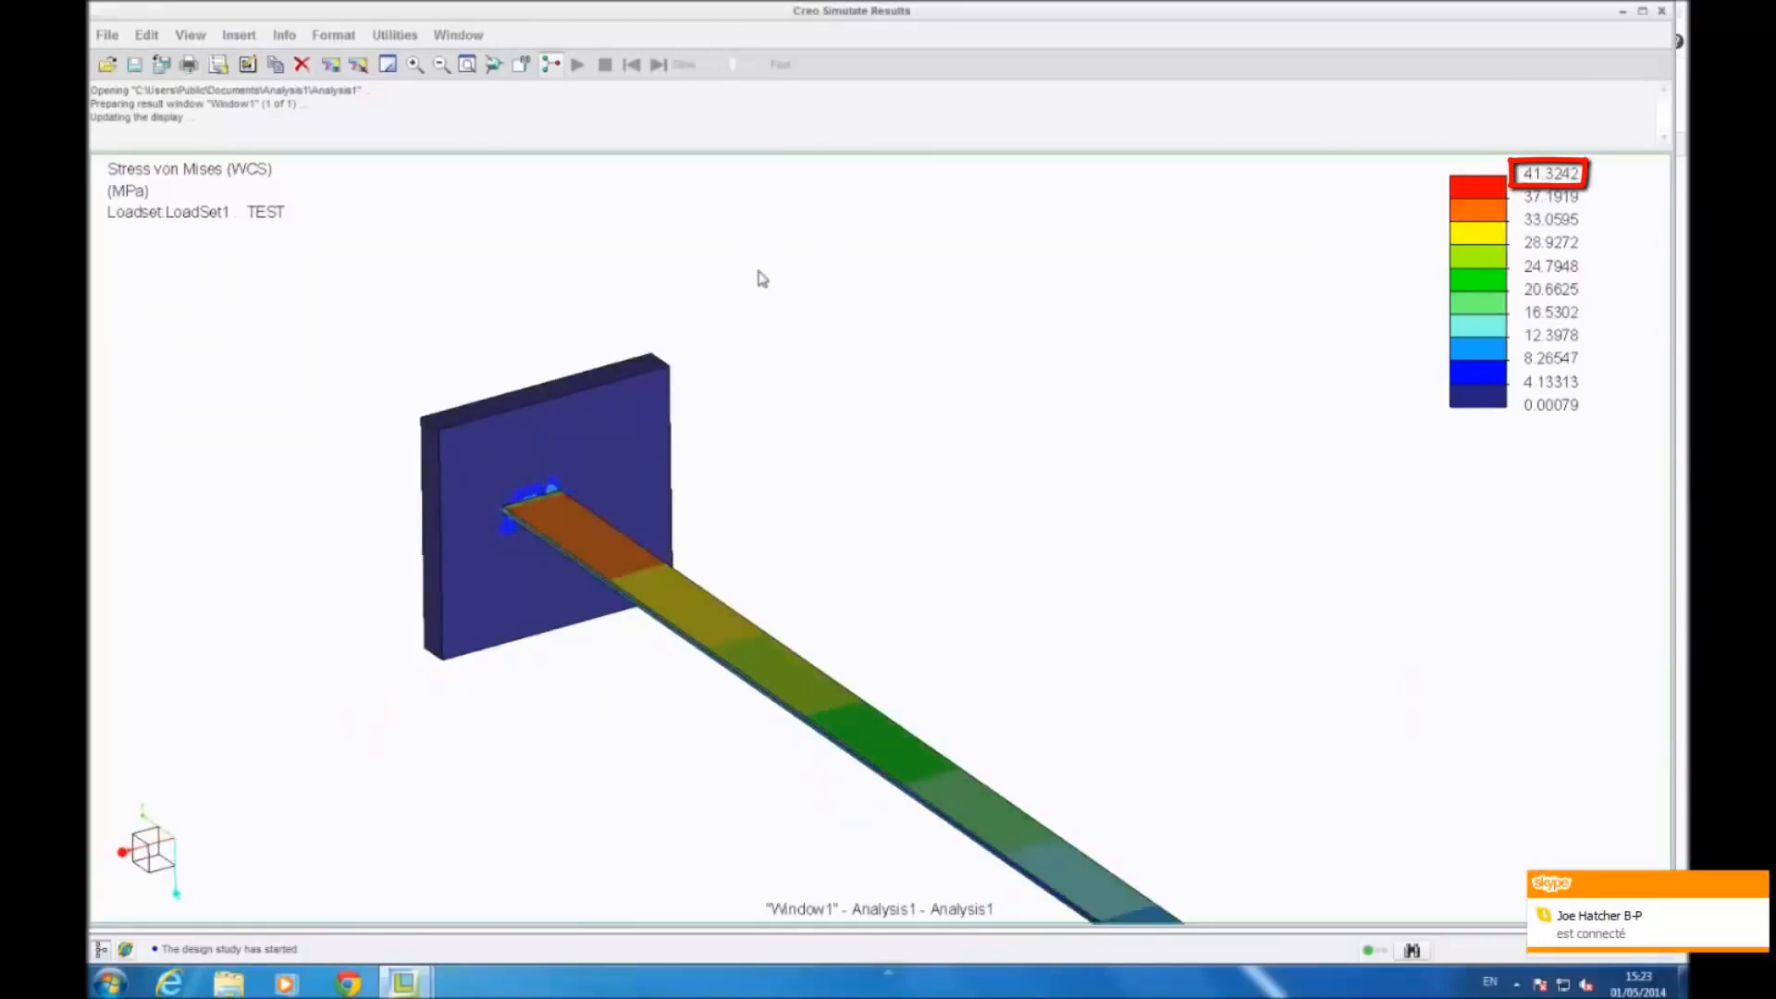
pyautogui.scroll(-3, 648, 310)
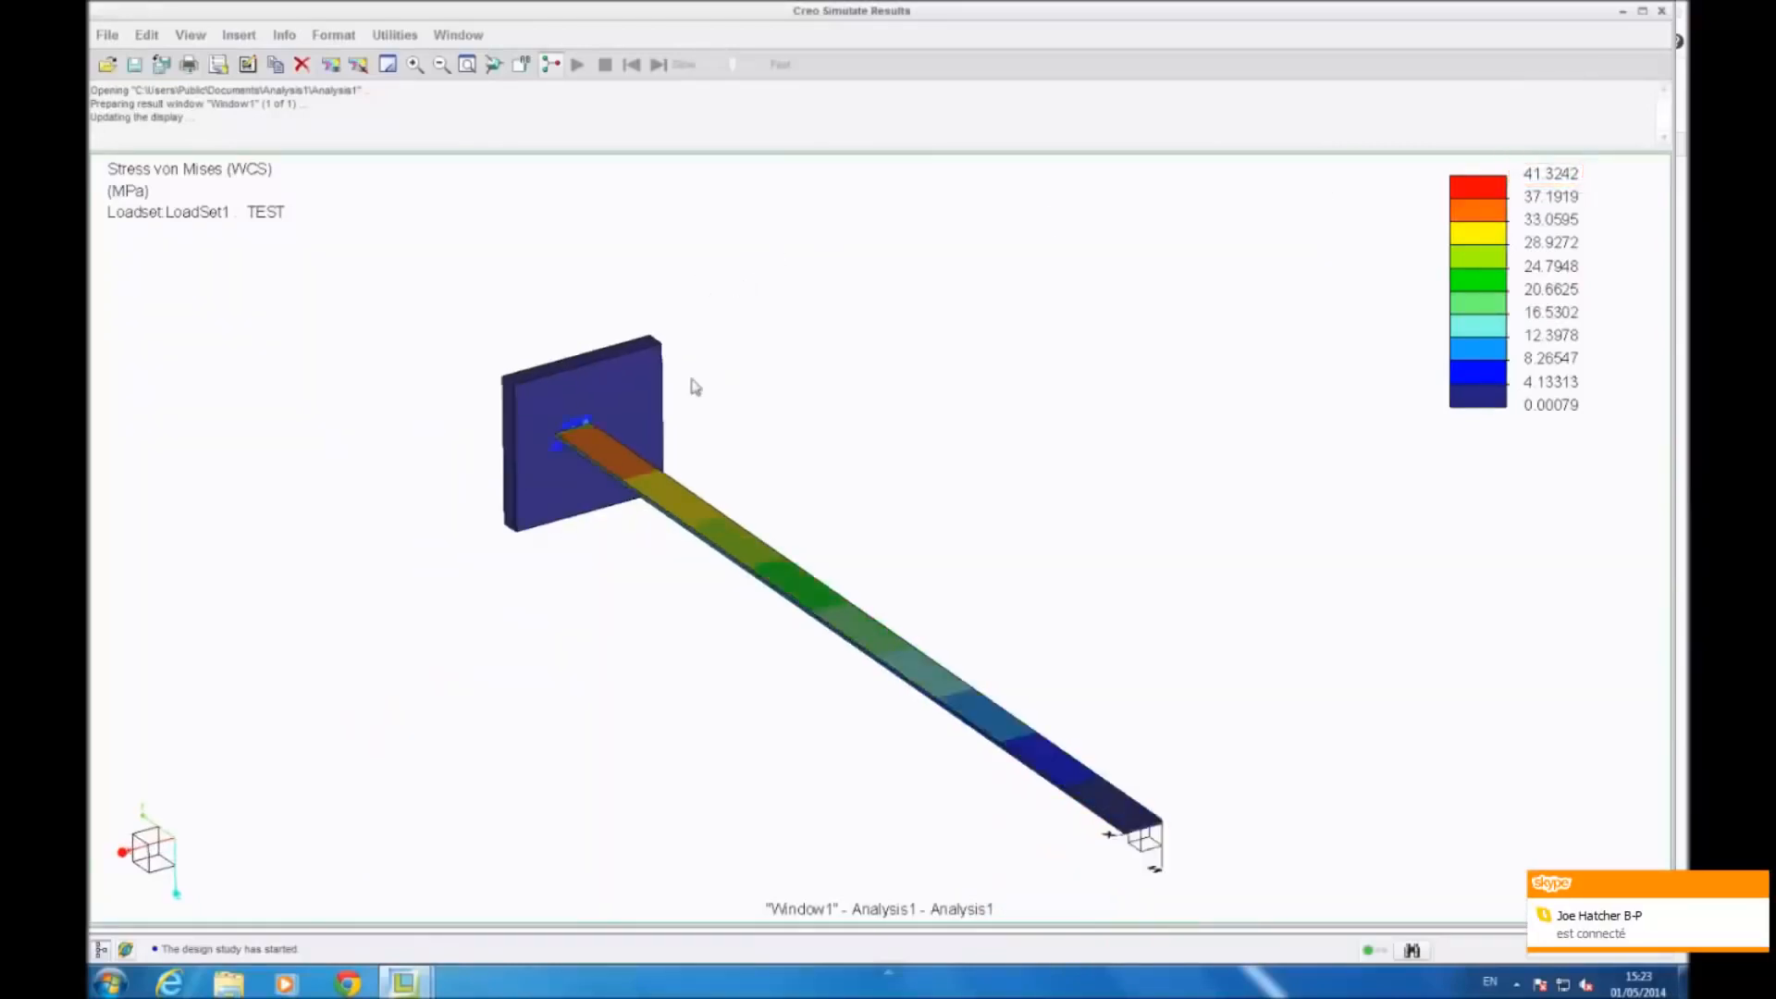
pyautogui.moveTo(696, 387); pyautogui.dragTo(1183, 701, button='middle')
pyautogui.moveTo(983, 586); pyautogui.dragTo(945, 525, button='middle')
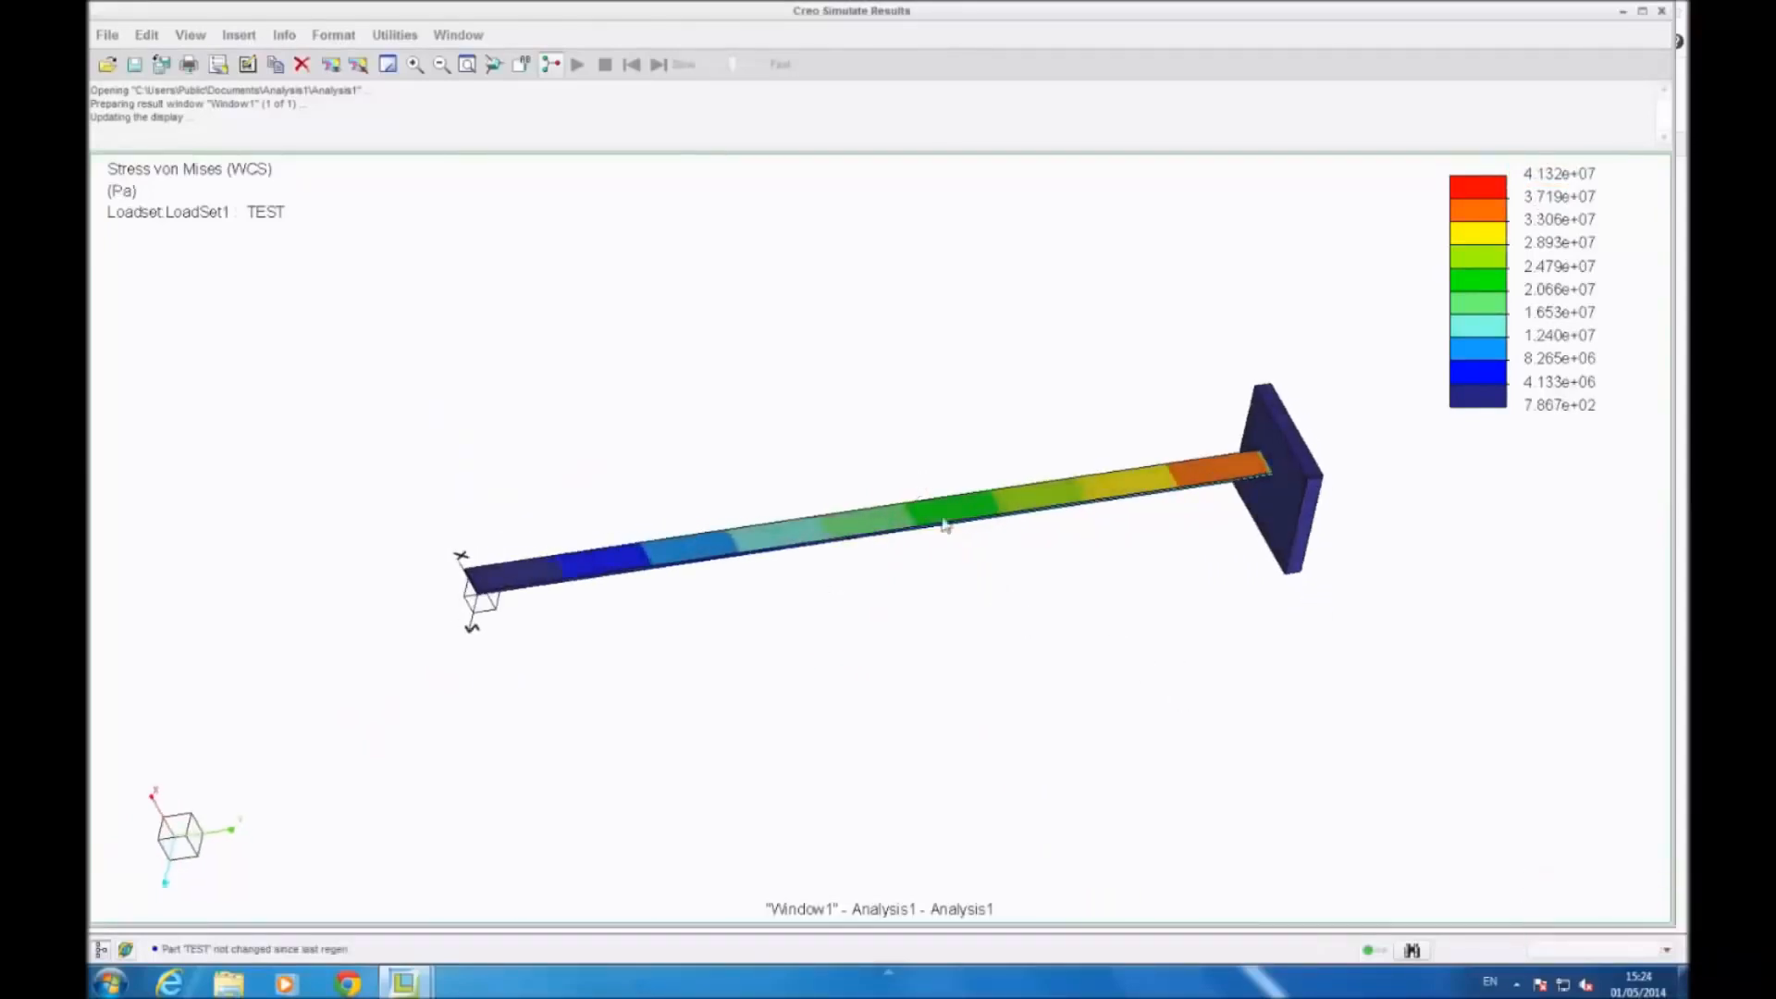
# Step: Edit the definition of the von Mises result window and change its display type from Fringe to Model
pyautogui.click(147, 34)
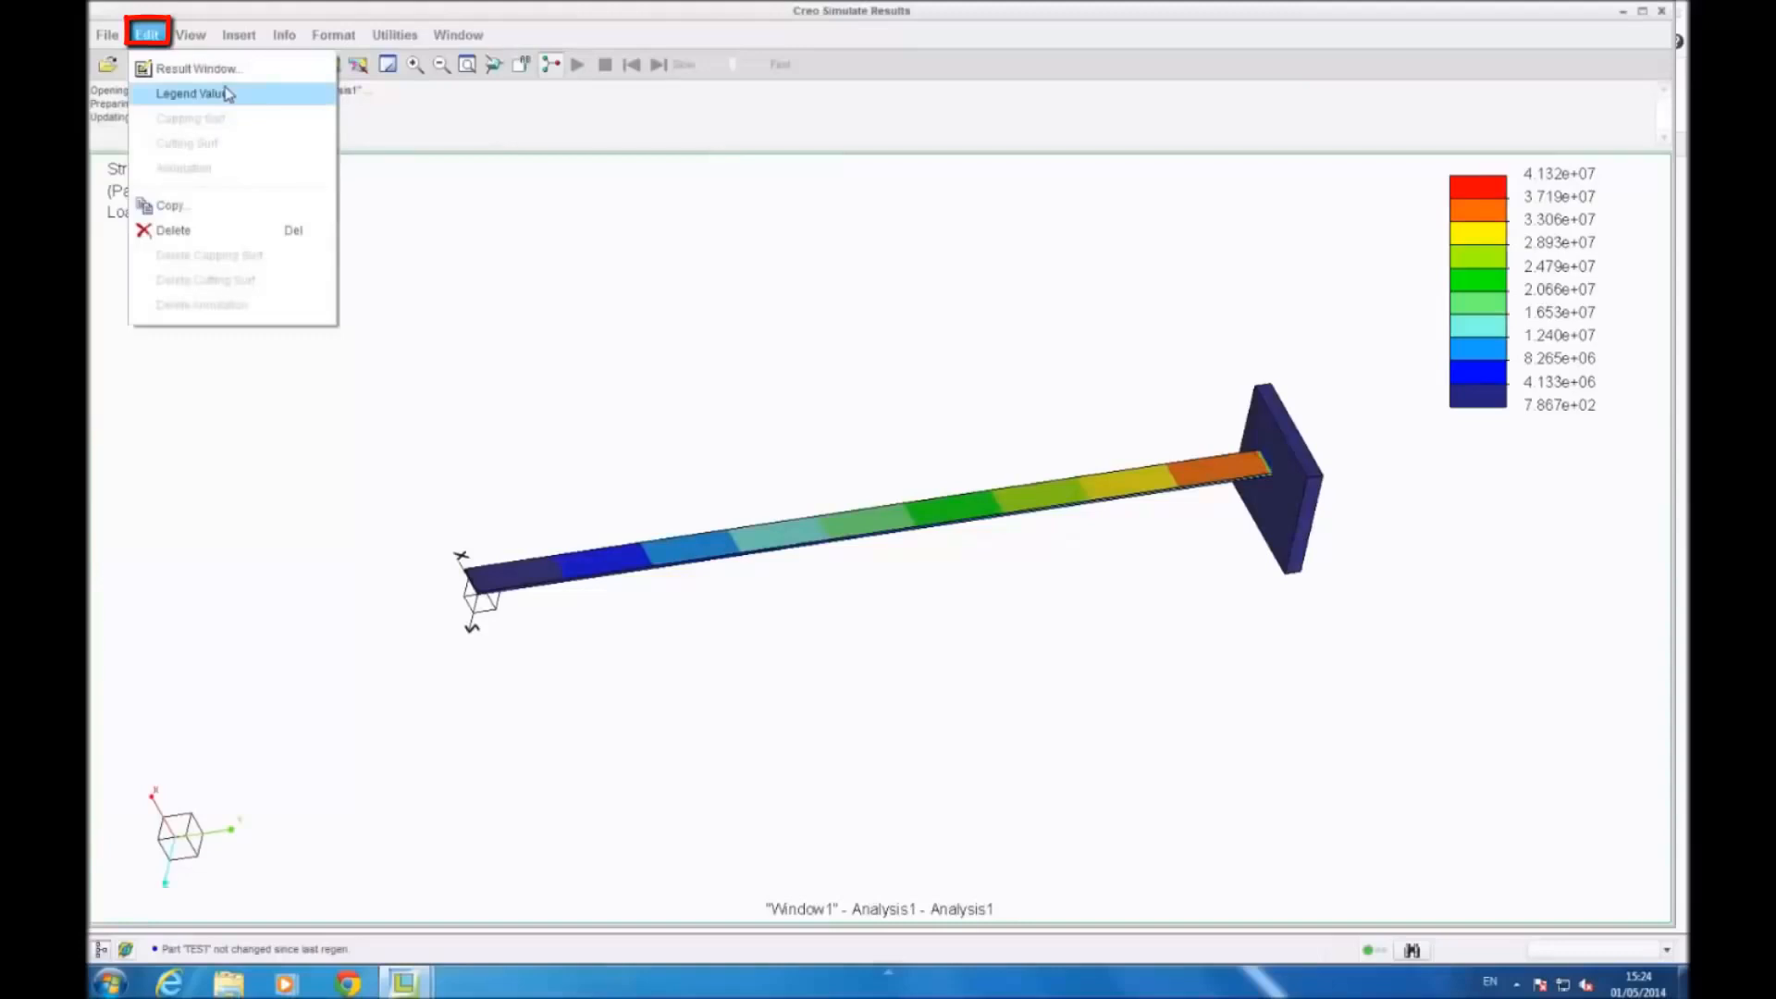
pyautogui.moveTo(103, 35)
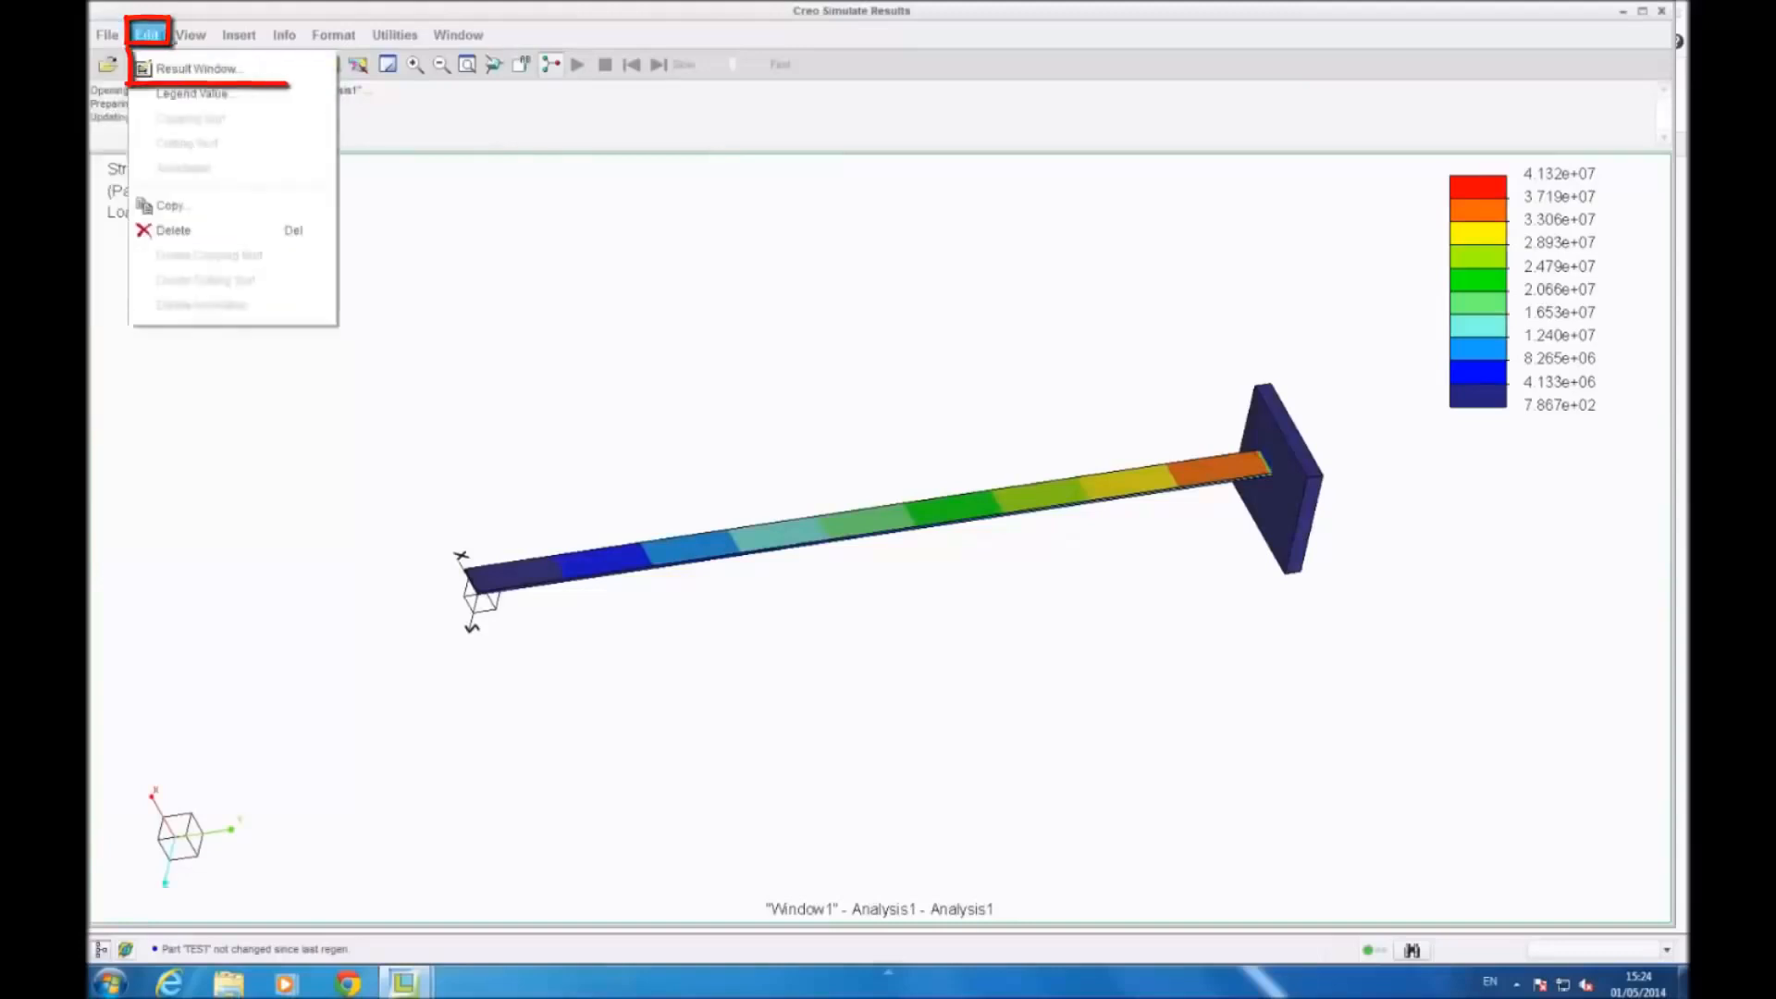
pyautogui.click(169, 64)
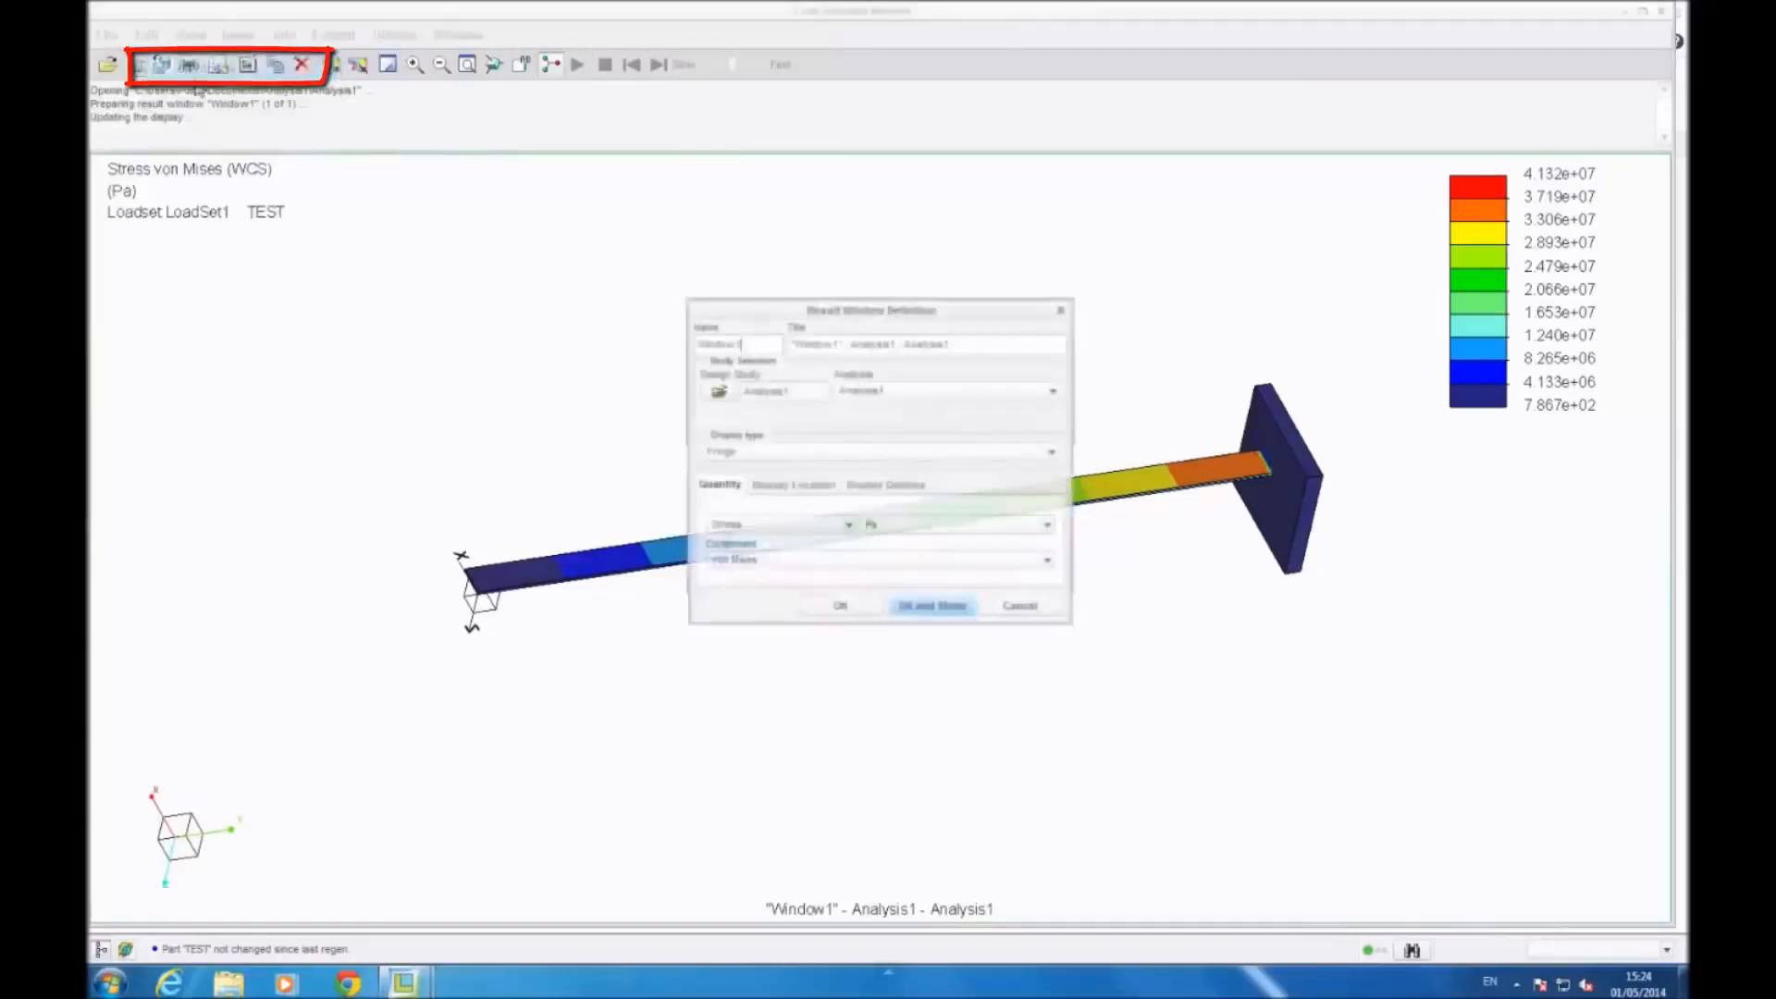
pyautogui.click(923, 525)
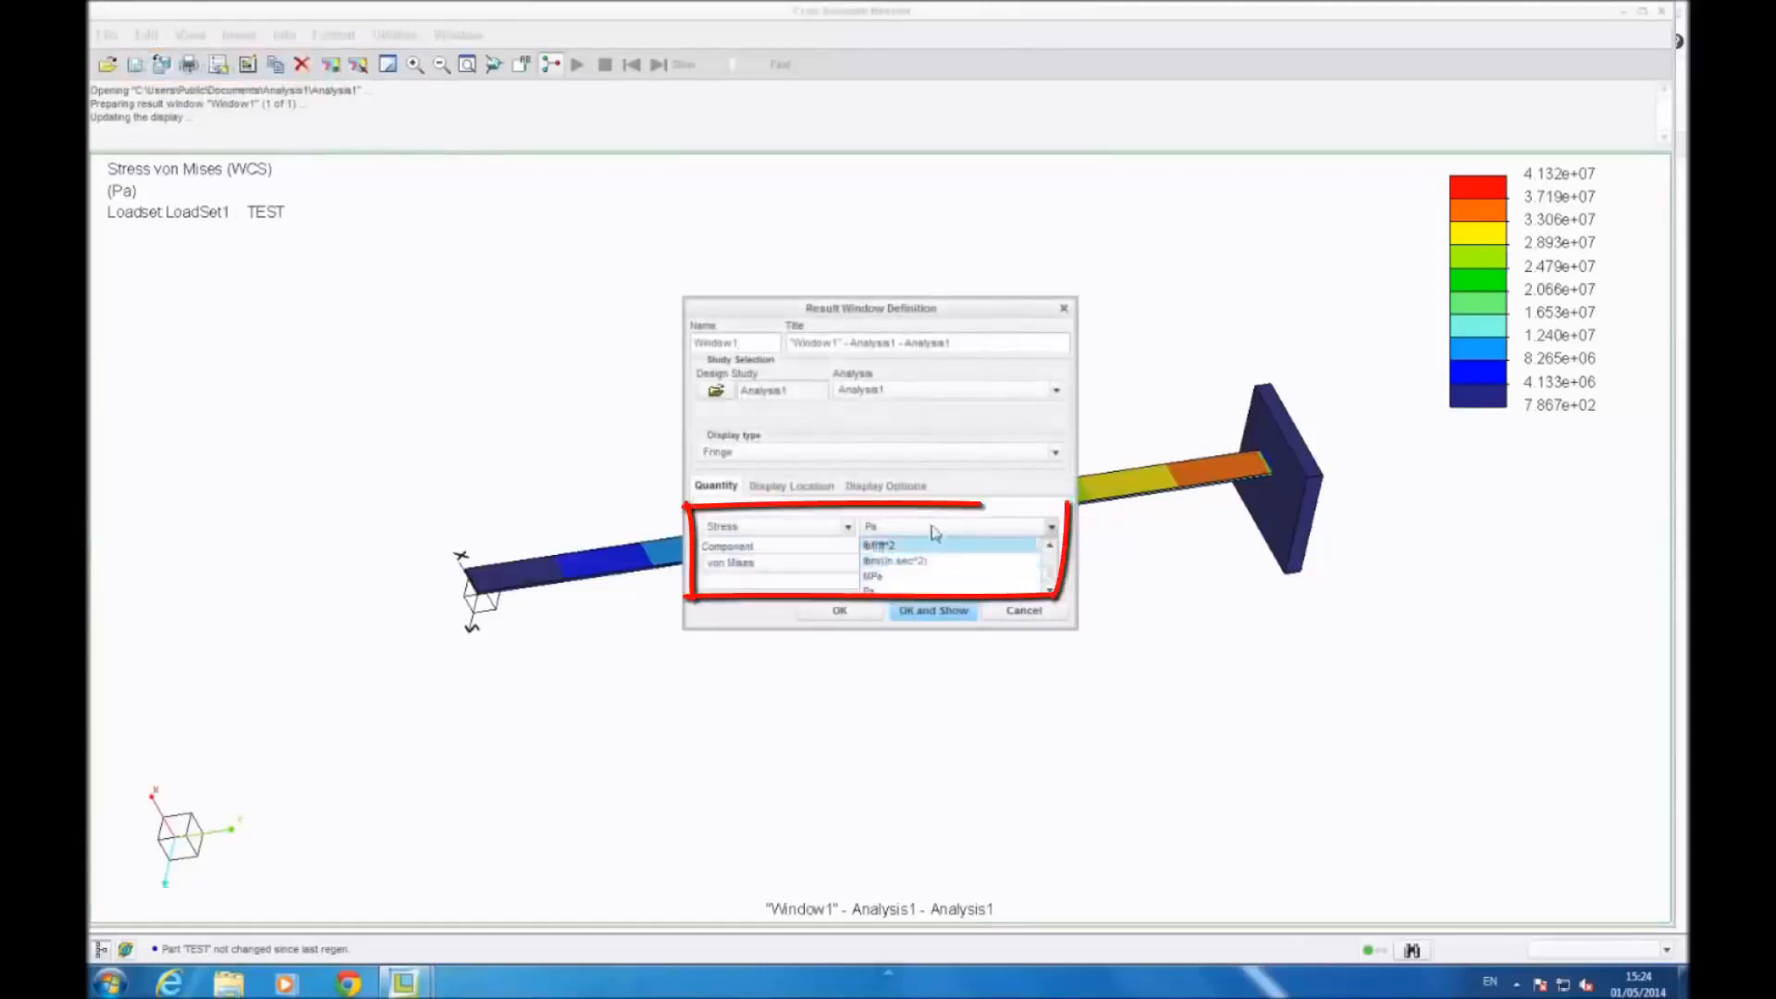
pyautogui.click(827, 438)
pyautogui.click(832, 451)
# Step: Set the result quantity to displacement magnitude in mm and show the beam's displacement result
pyautogui.click(849, 515)
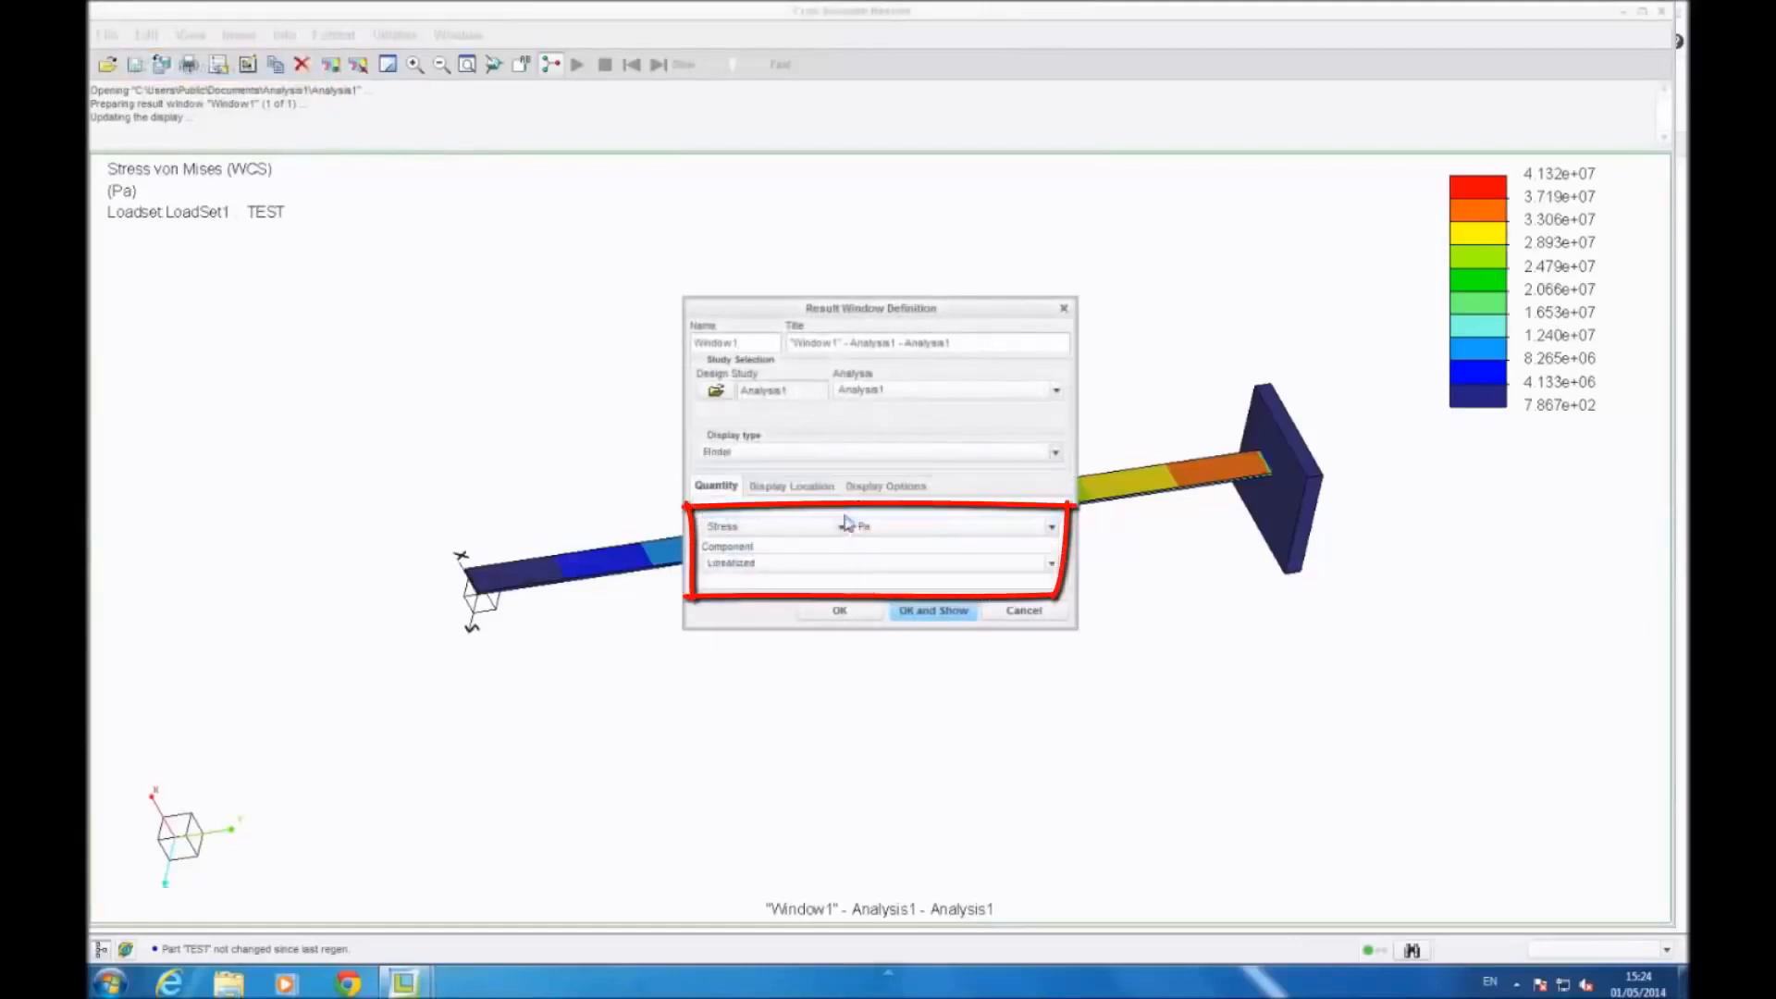
pyautogui.click(772, 534)
pyautogui.click(793, 567)
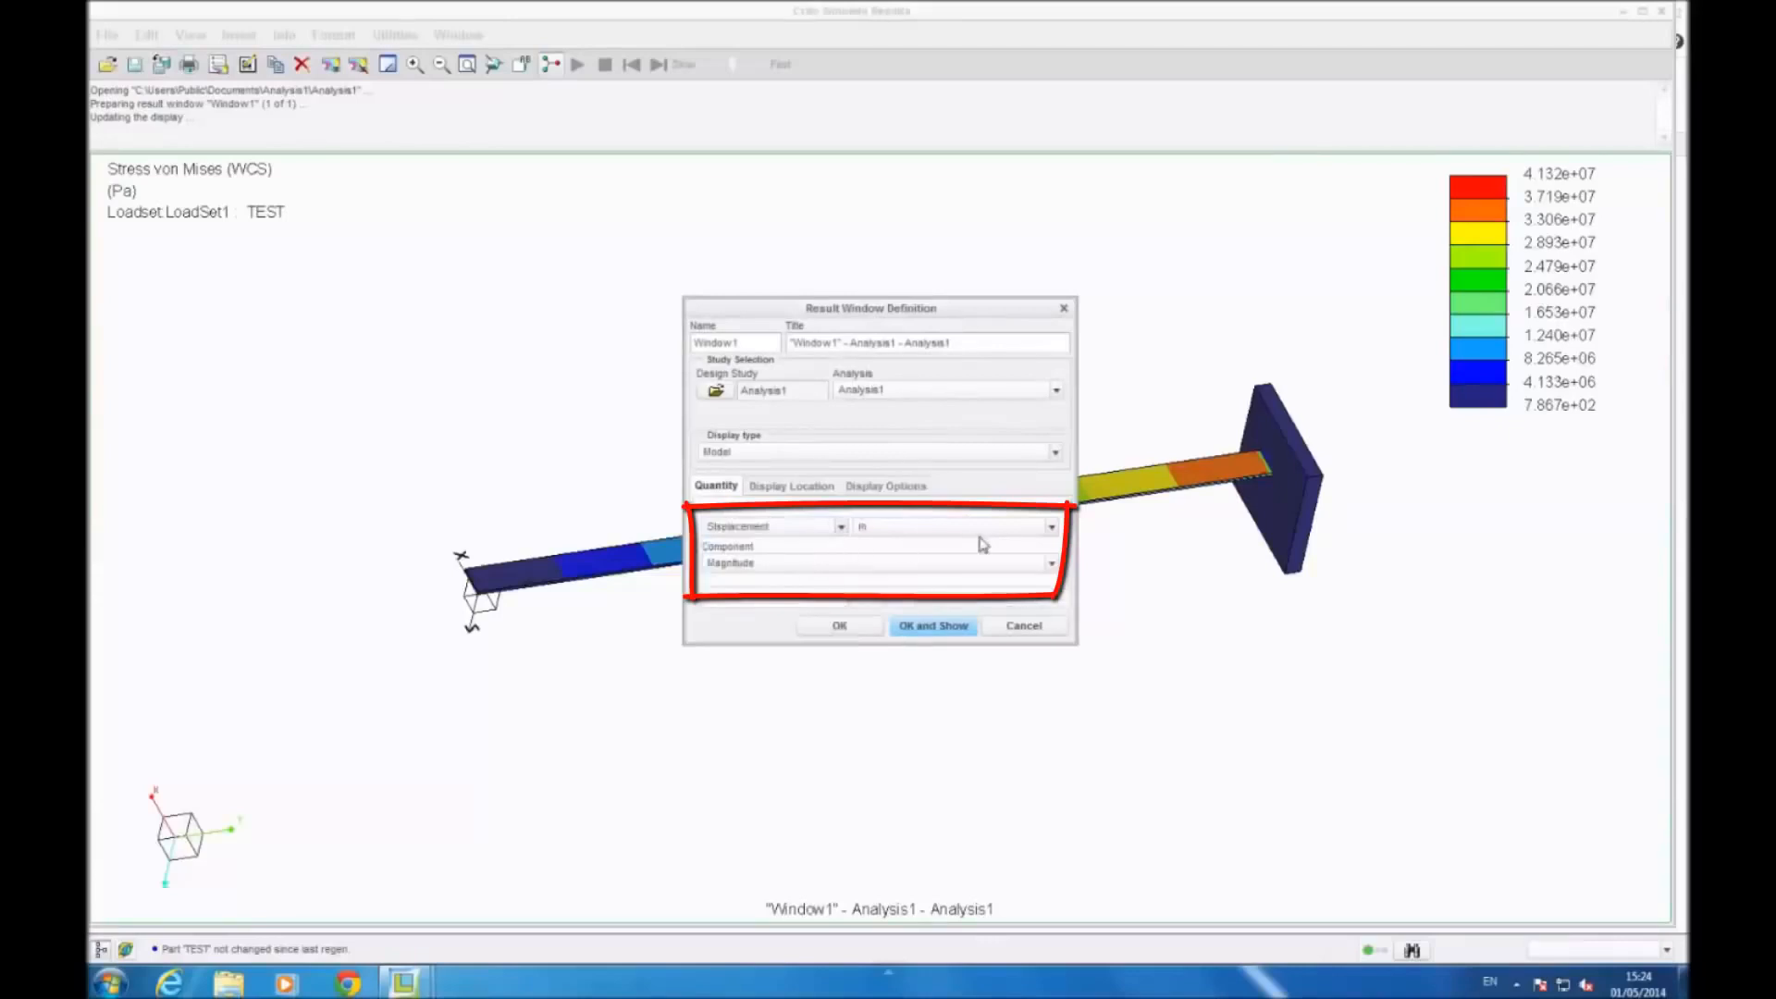
pyautogui.click(1052, 527)
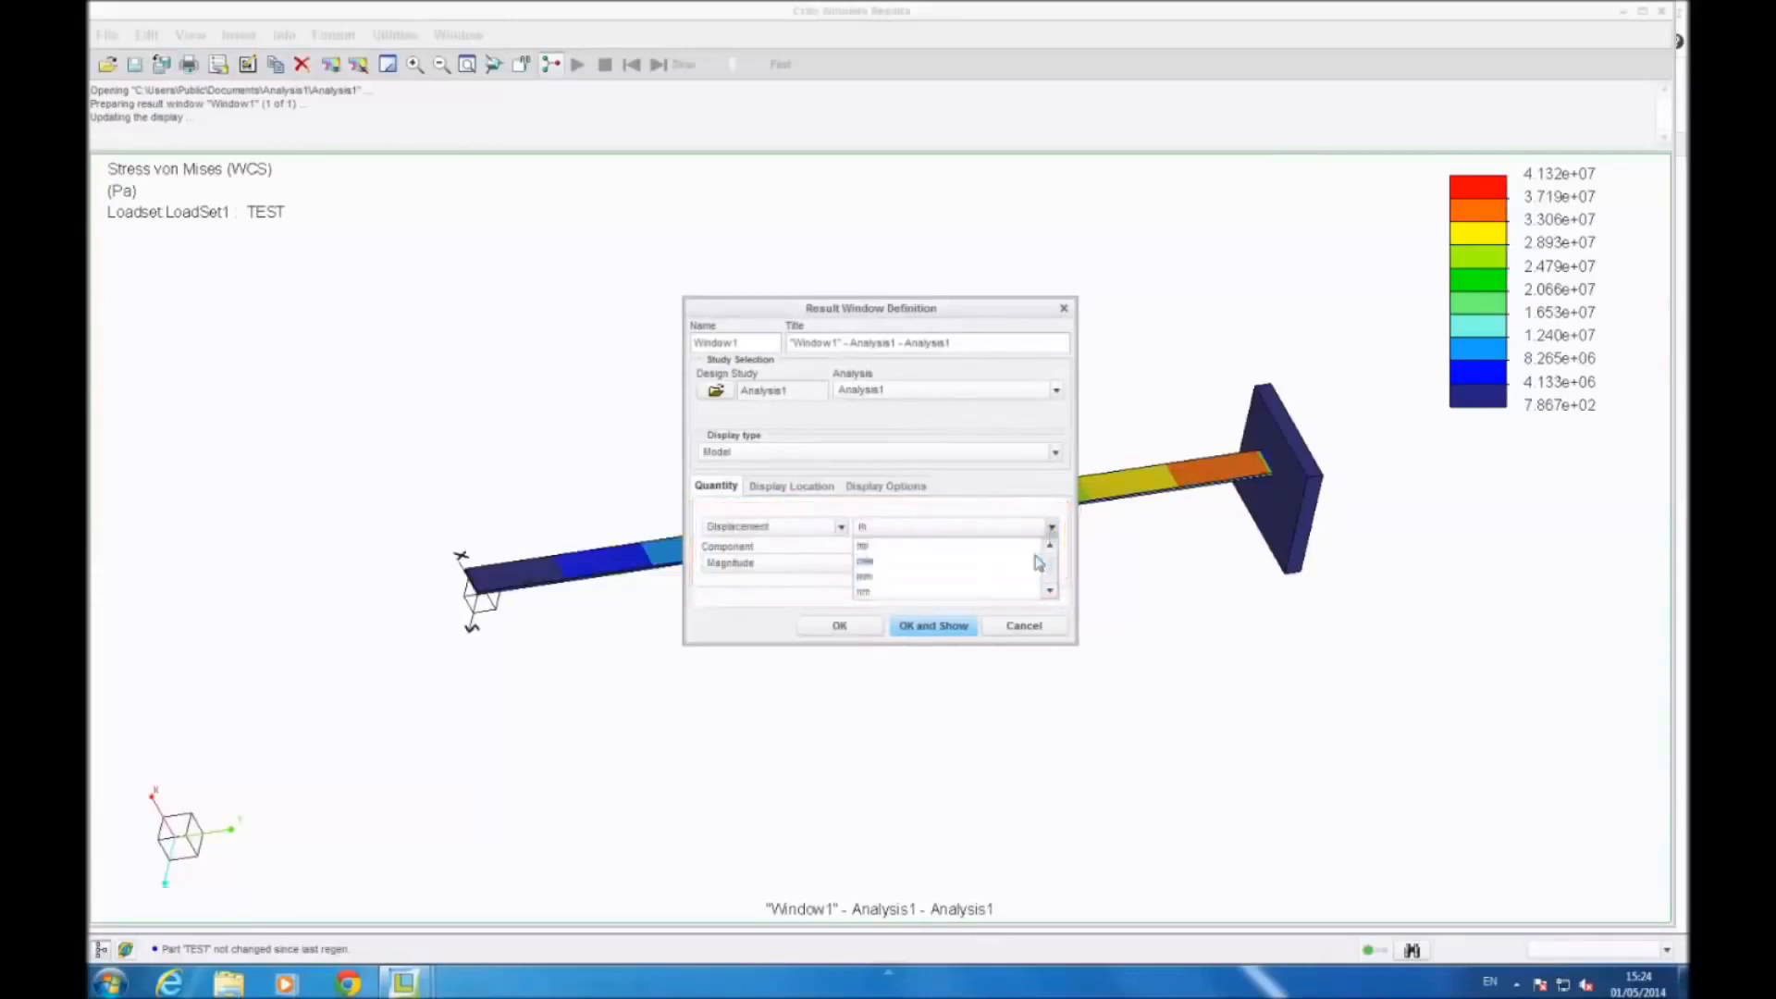
pyautogui.click(1002, 577)
pyautogui.click(920, 632)
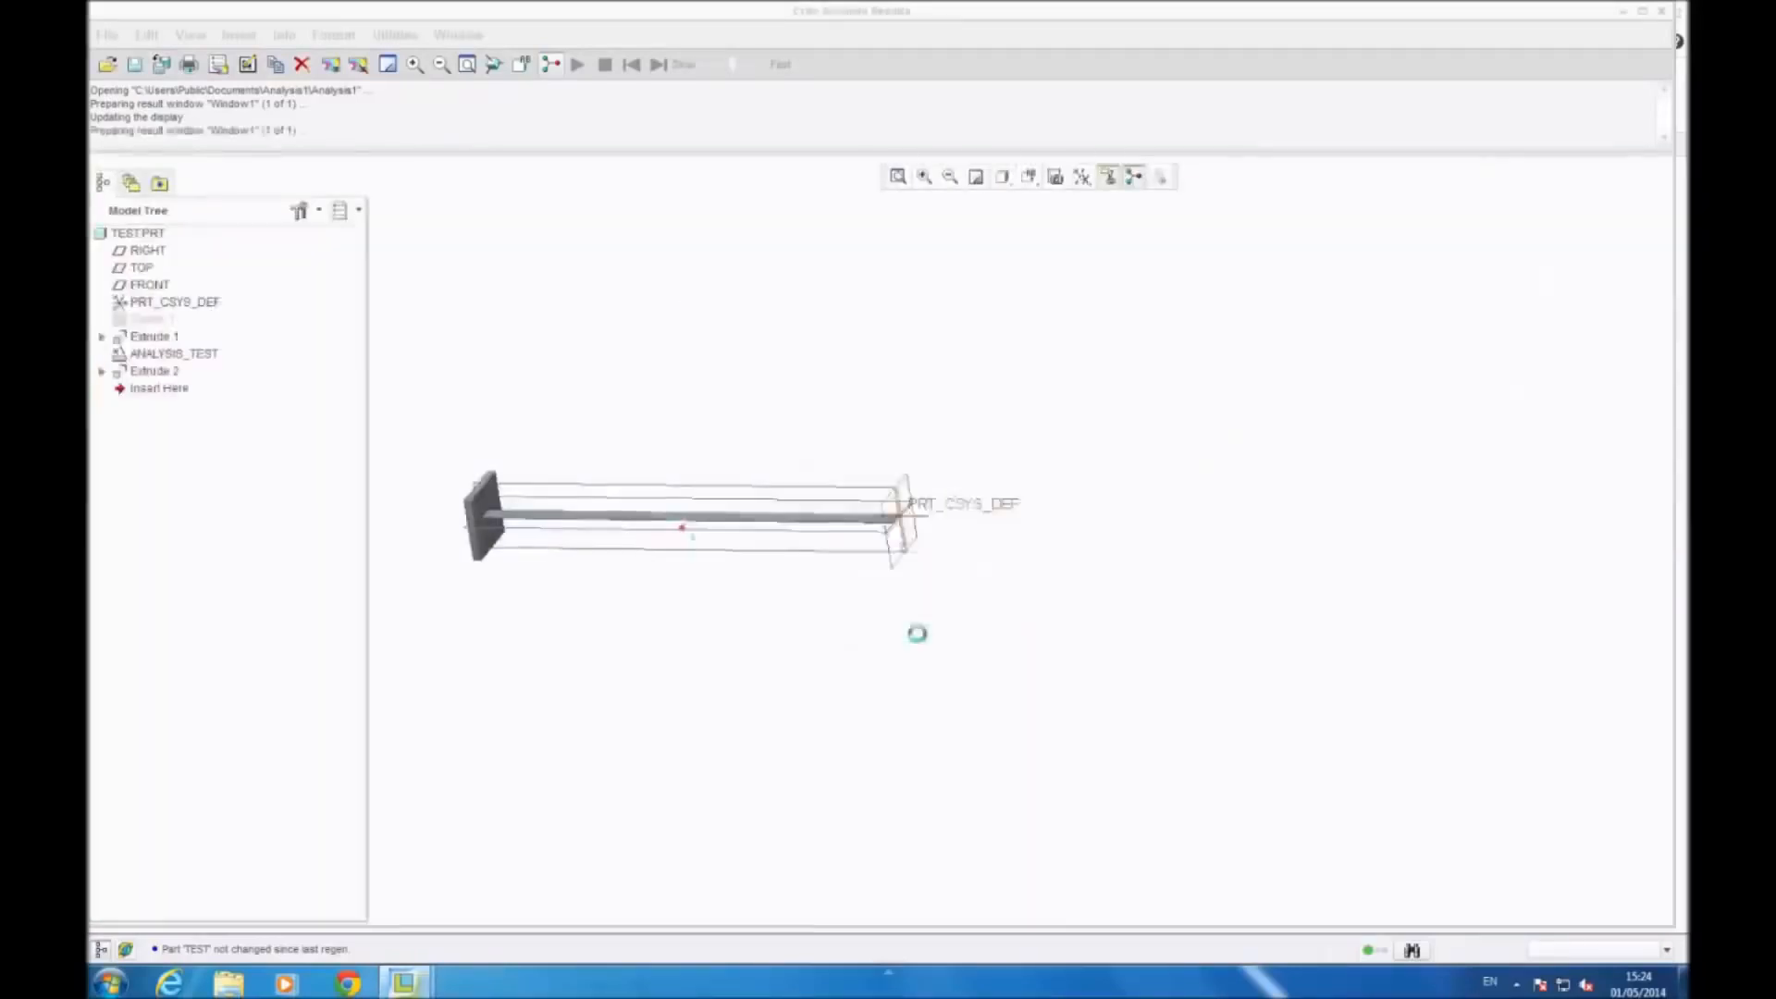
pyautogui.moveTo(873, 565)
pyautogui.mouseDown(button='middle')
pyautogui.moveTo(869, 488)
pyautogui.moveTo(802, 383)
pyautogui.mouseUp(button='middle')
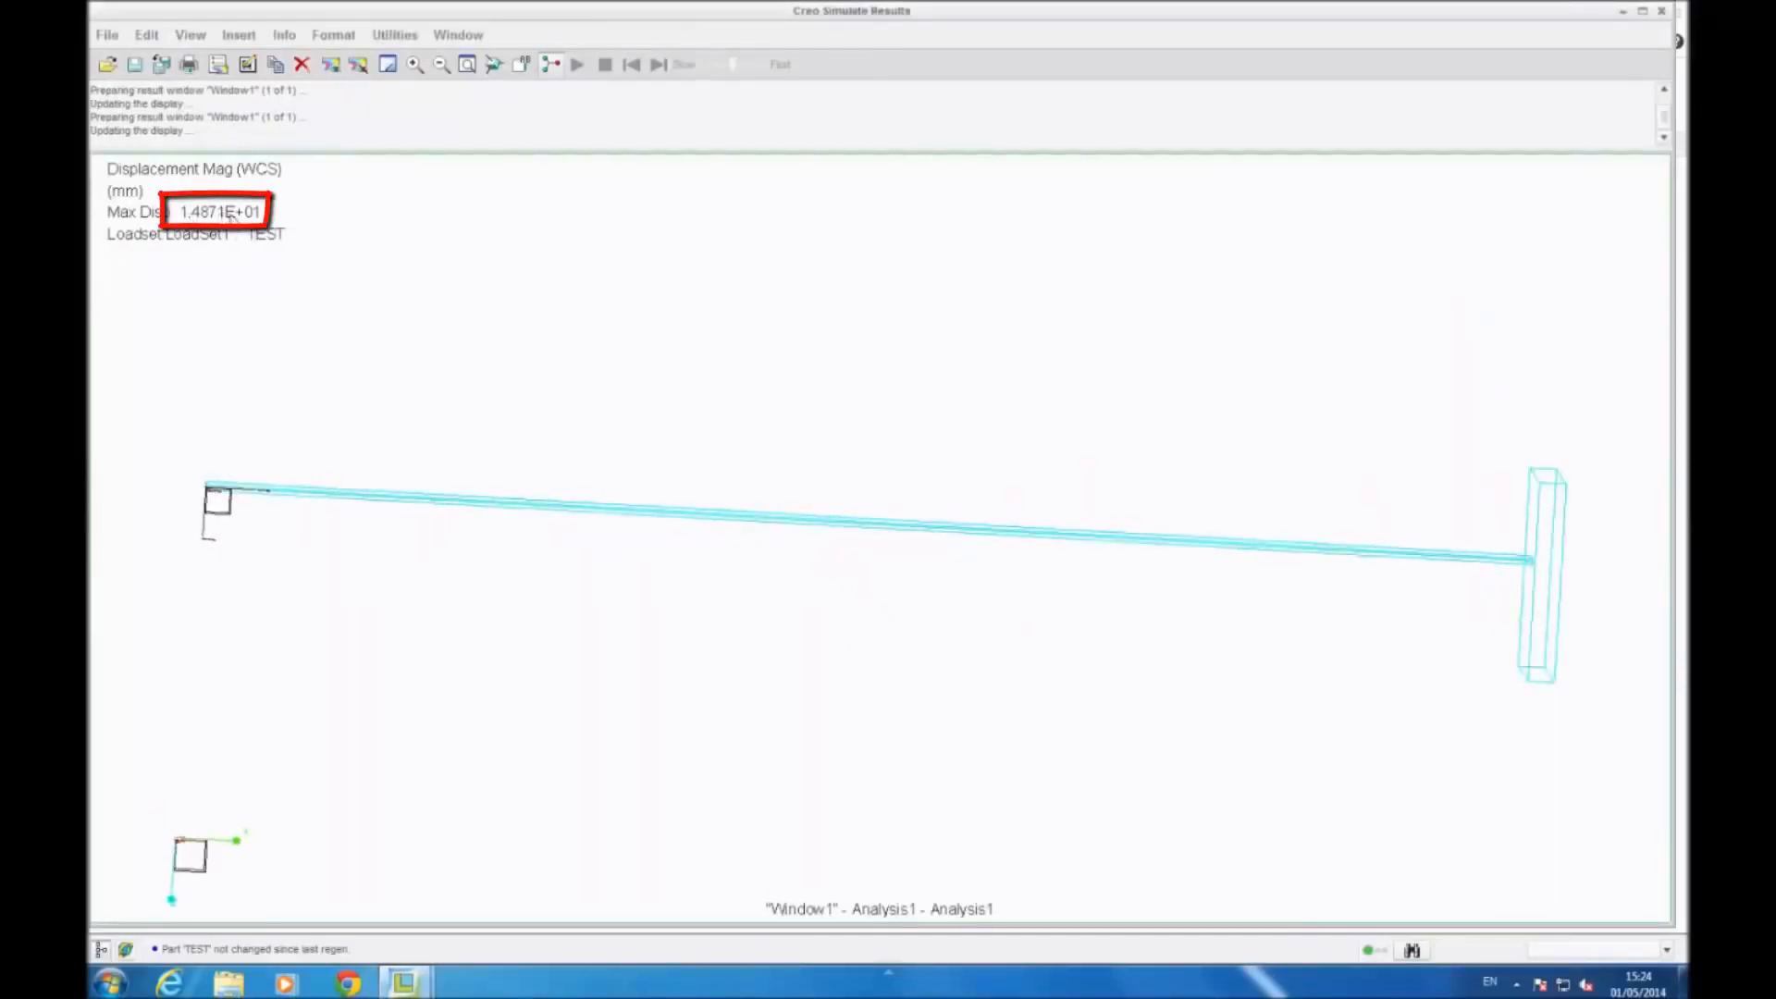
# Step: Turn on the Deformed option with percentage scaling for the displacement result and view the bent beam from both sides
pyautogui.click(107, 35)
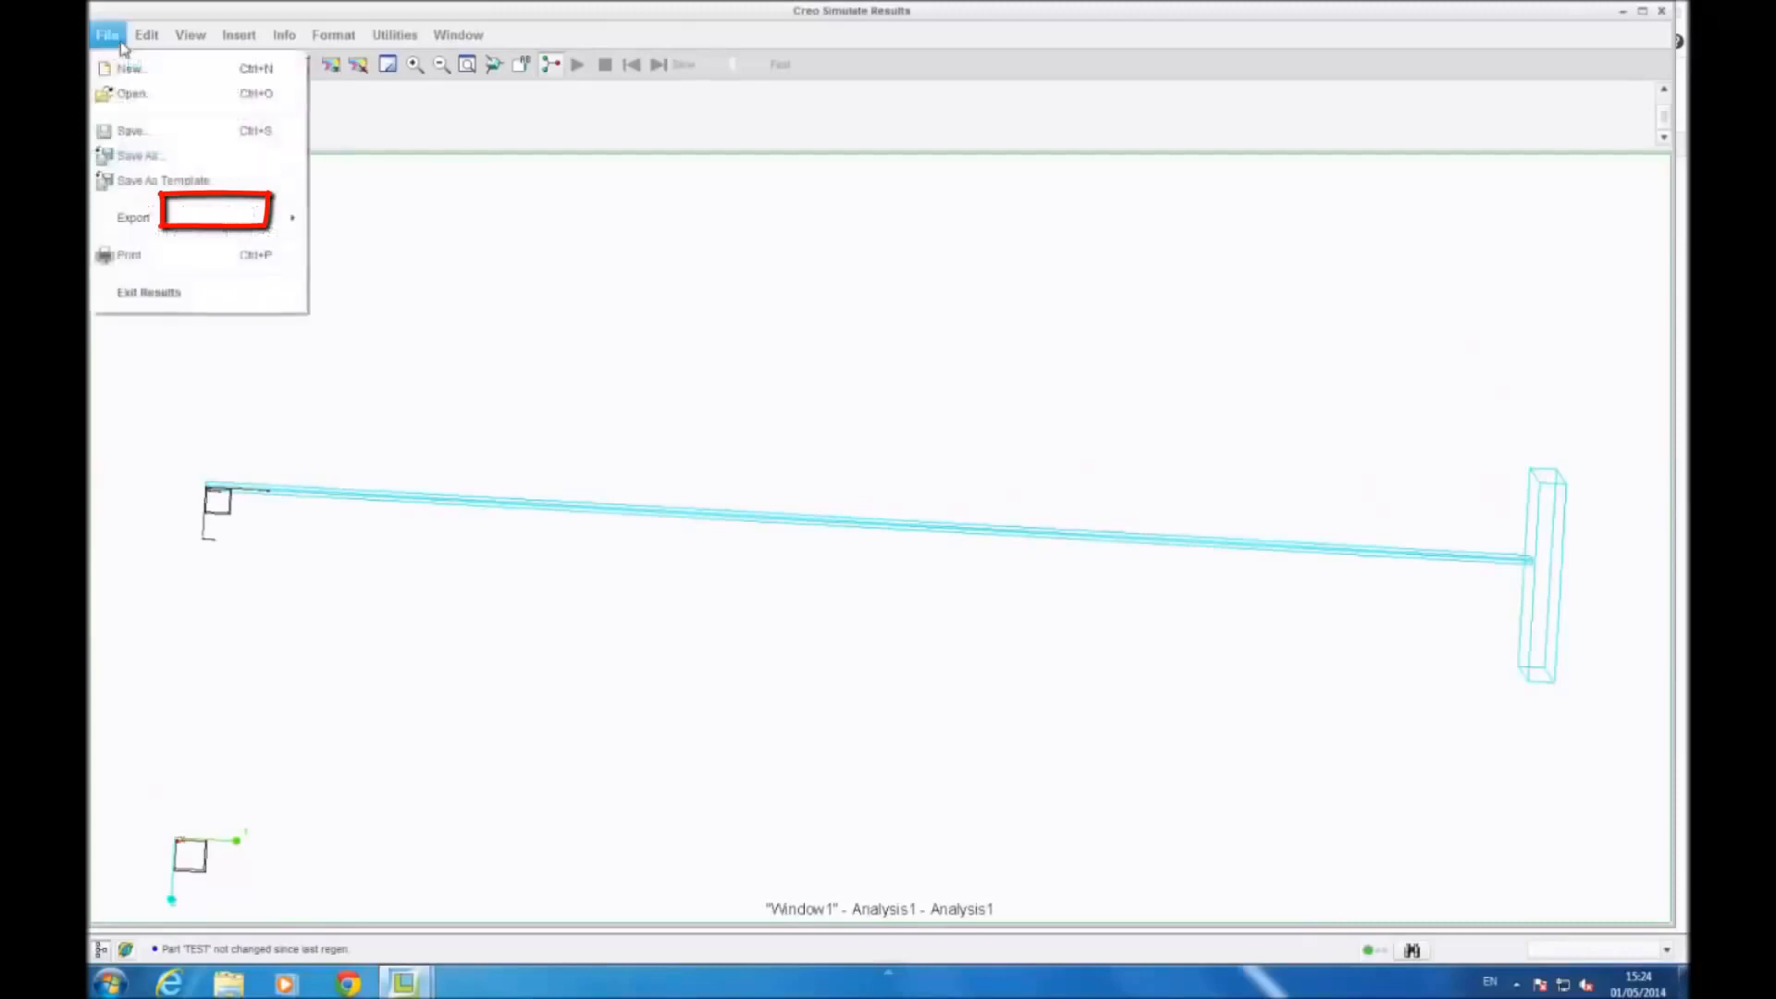
pyautogui.moveTo(150, 37)
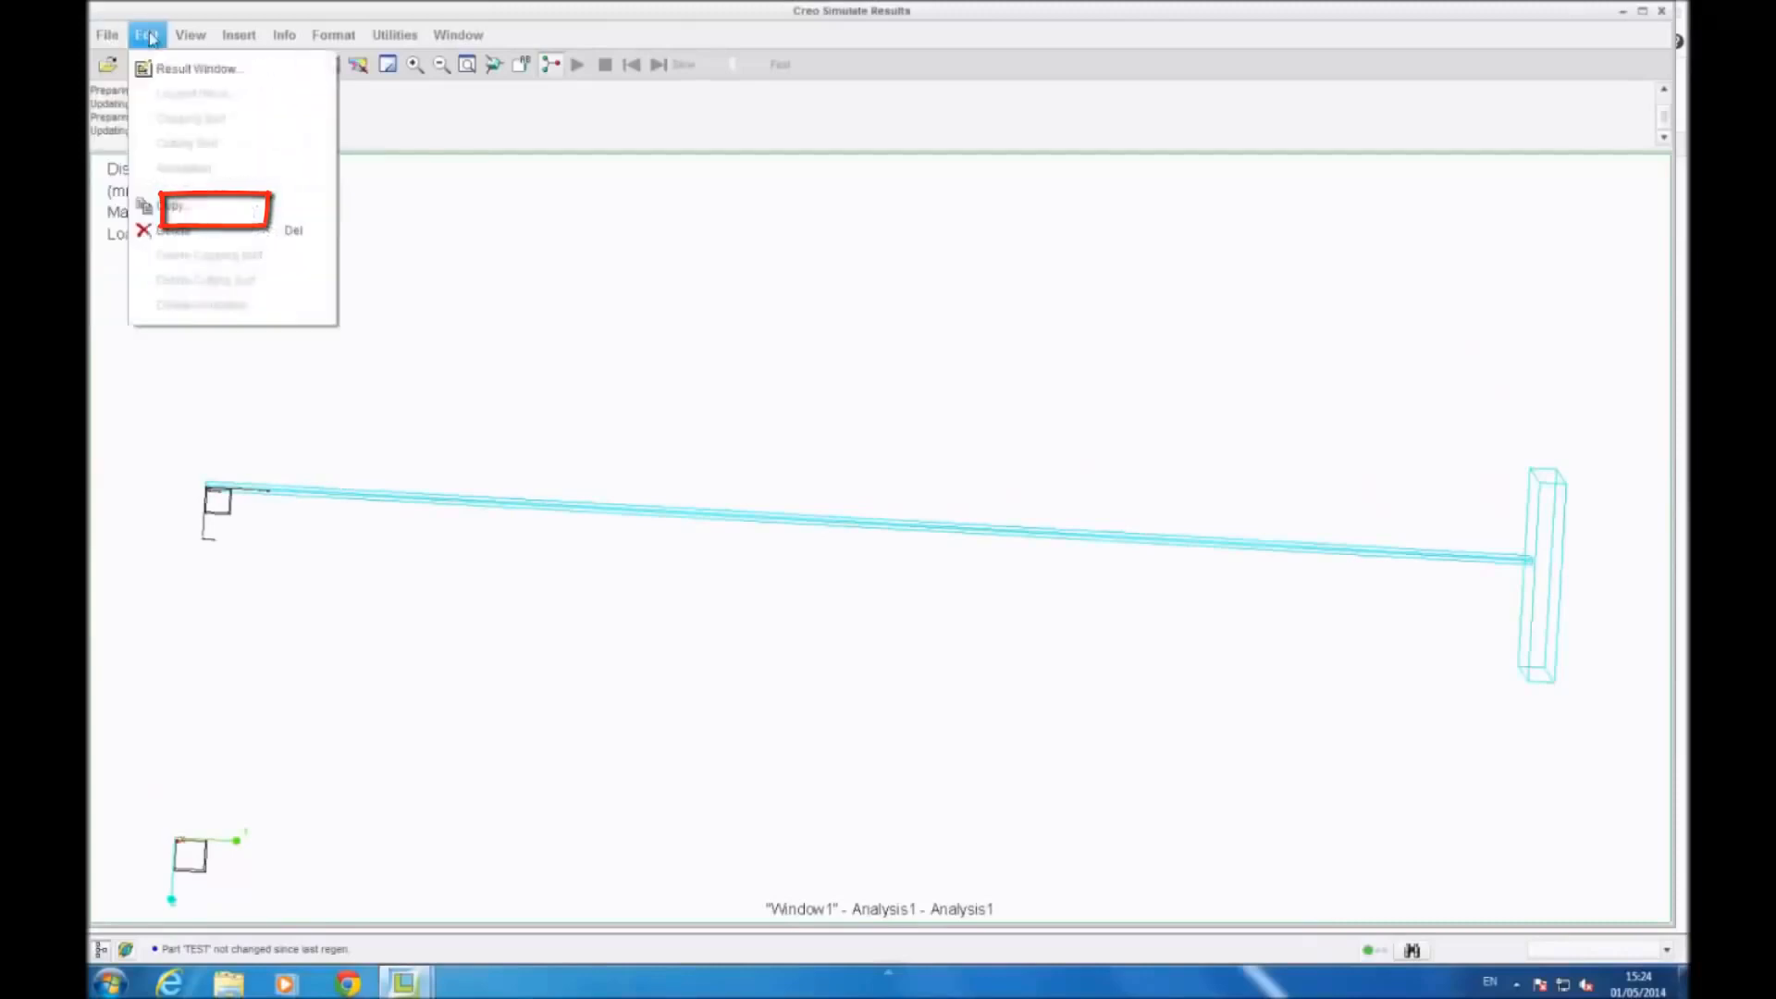
pyautogui.click(227, 67)
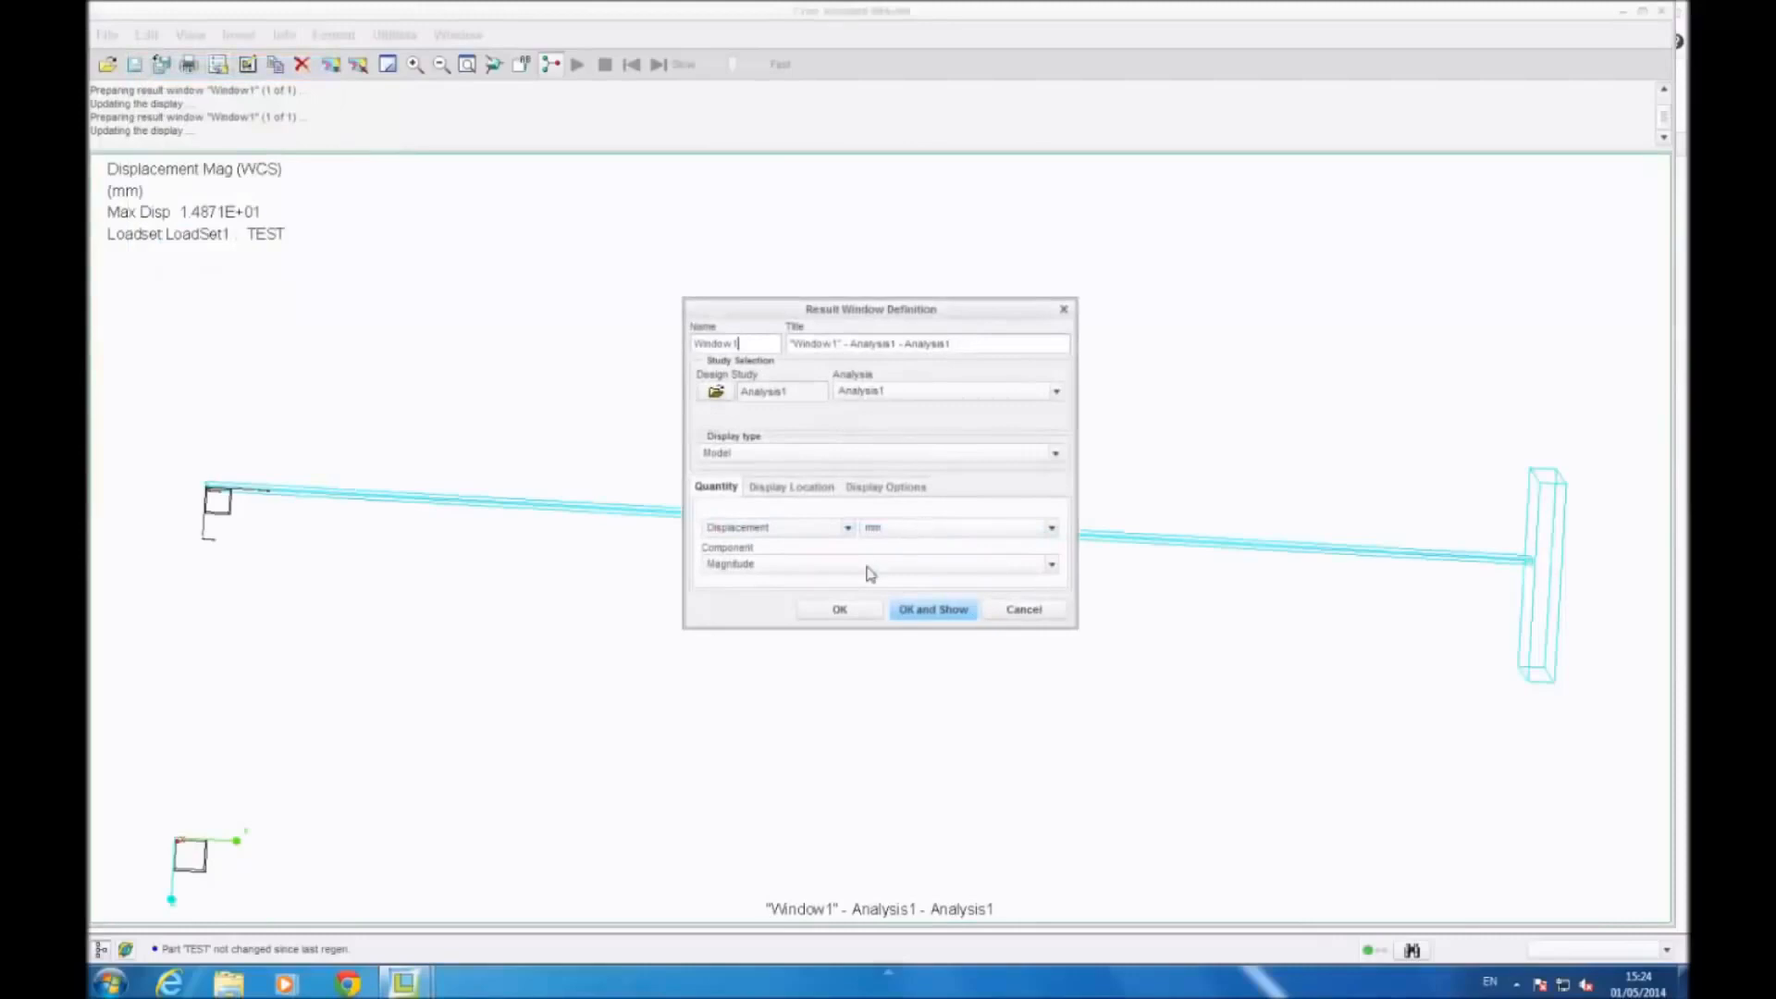
pyautogui.click(851, 488)
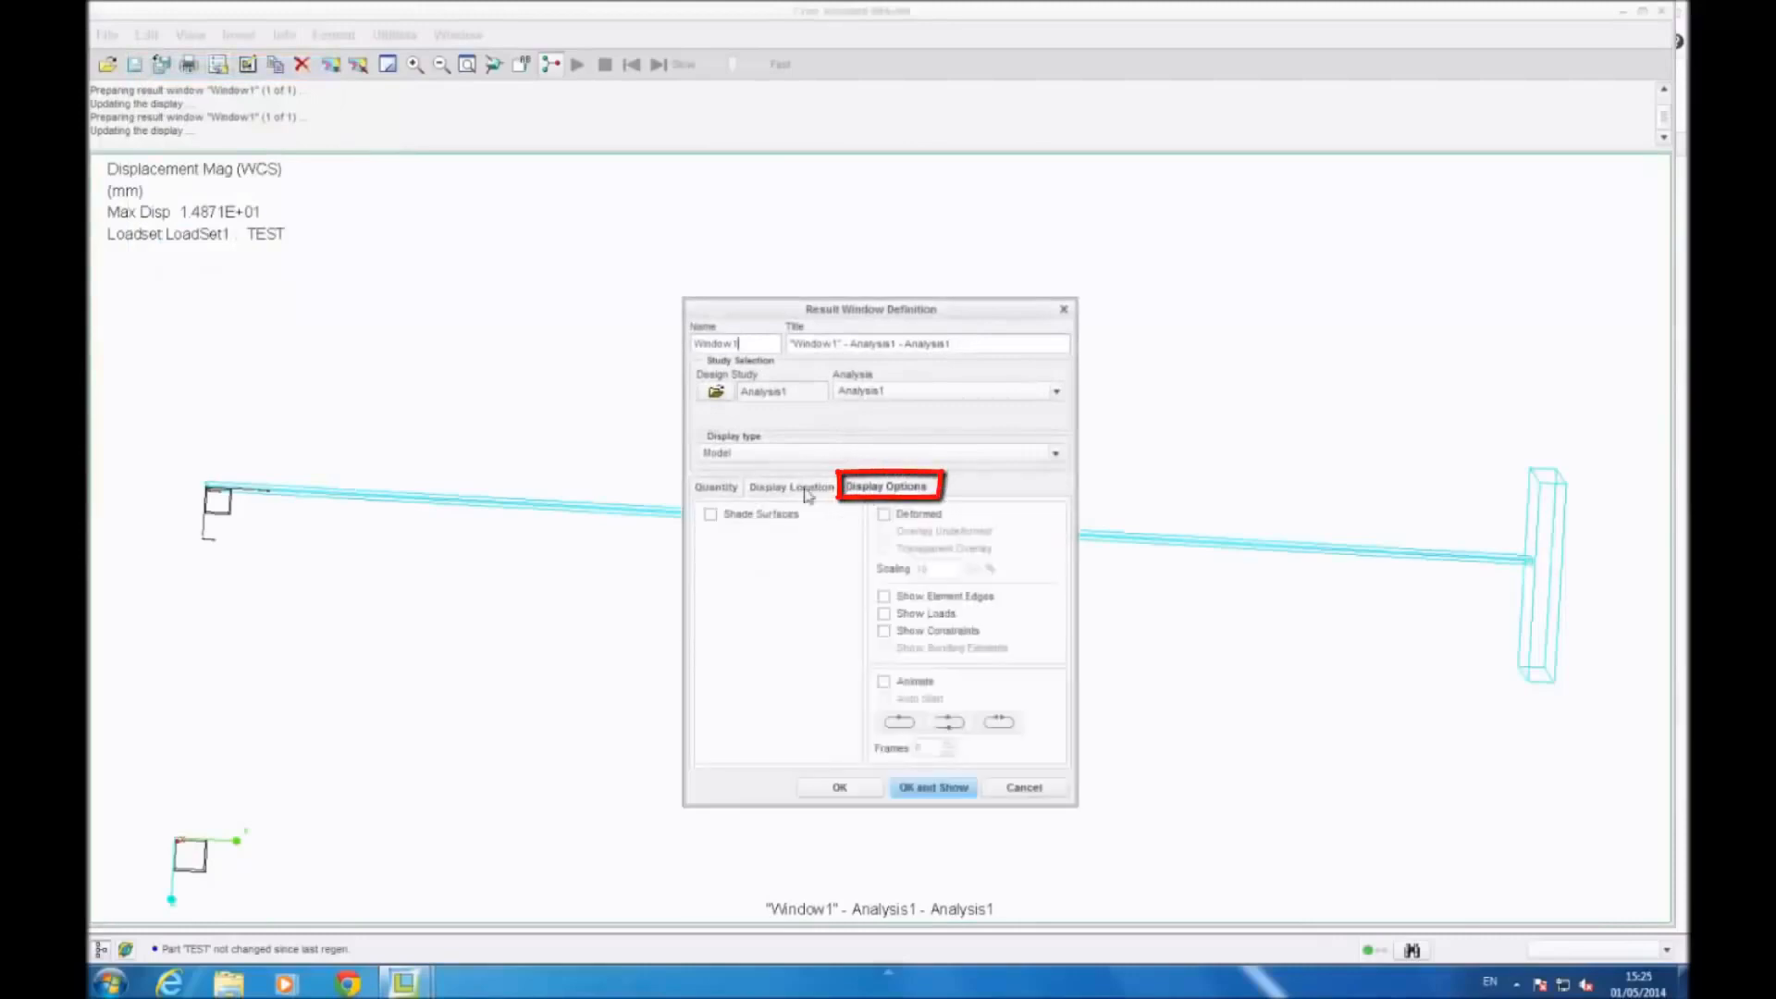
pyautogui.click(884, 514)
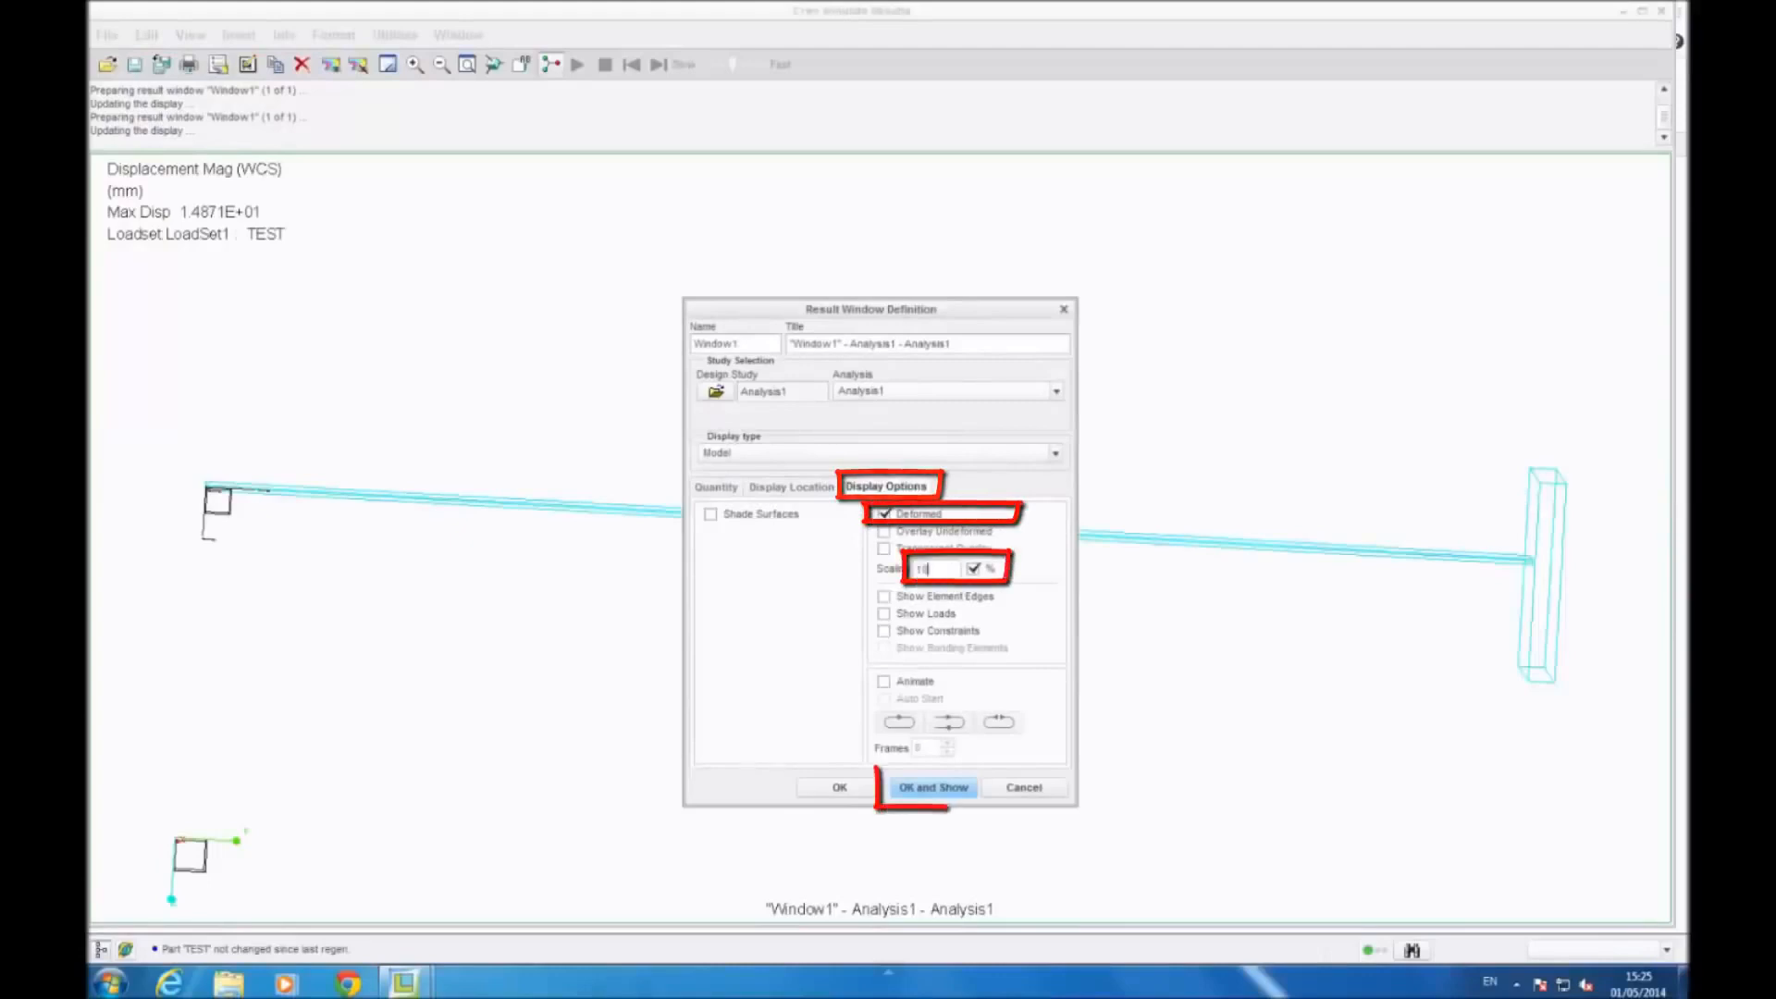
pyautogui.click(933, 787)
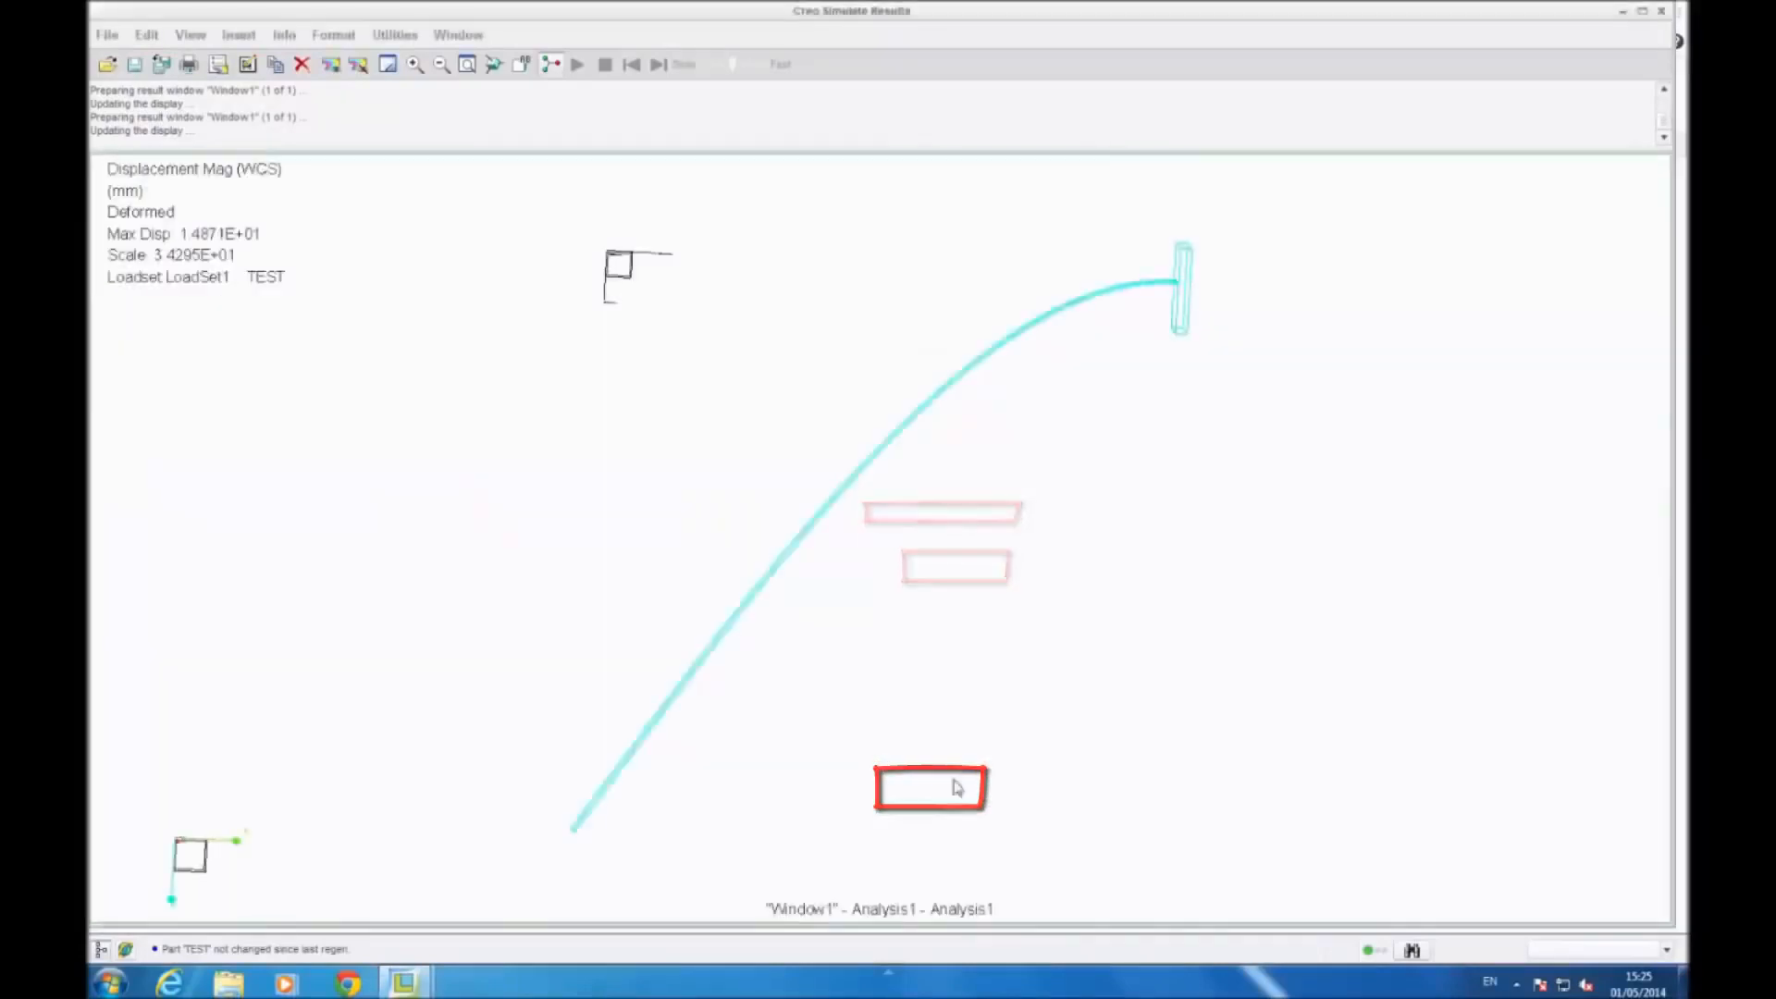
pyautogui.moveTo(906, 679)
pyautogui.mouseDown(button='middle')
pyautogui.moveTo(879, 670)
pyautogui.moveTo(880, 686)
pyautogui.moveTo(935, 669)
pyautogui.moveTo(883, 666)
pyautogui.mouseUp(button='middle')
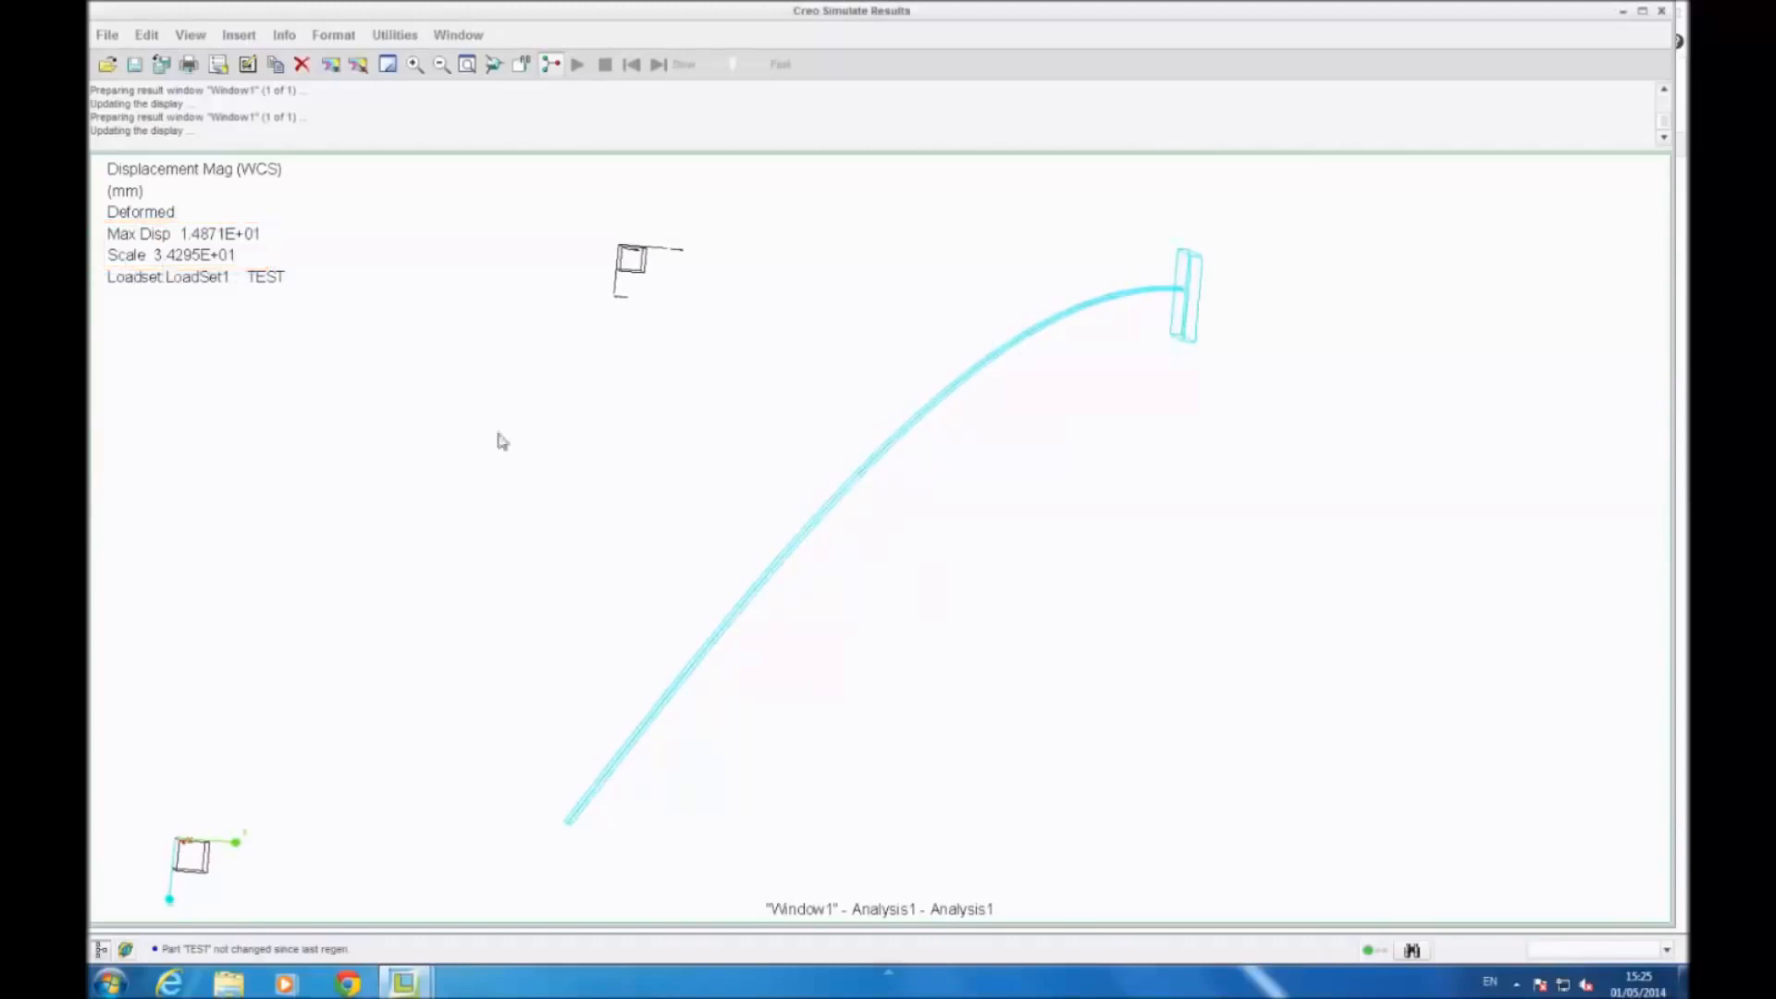
pyautogui.moveTo(654, 491); pyautogui.dragTo(1173, 487, button='middle')
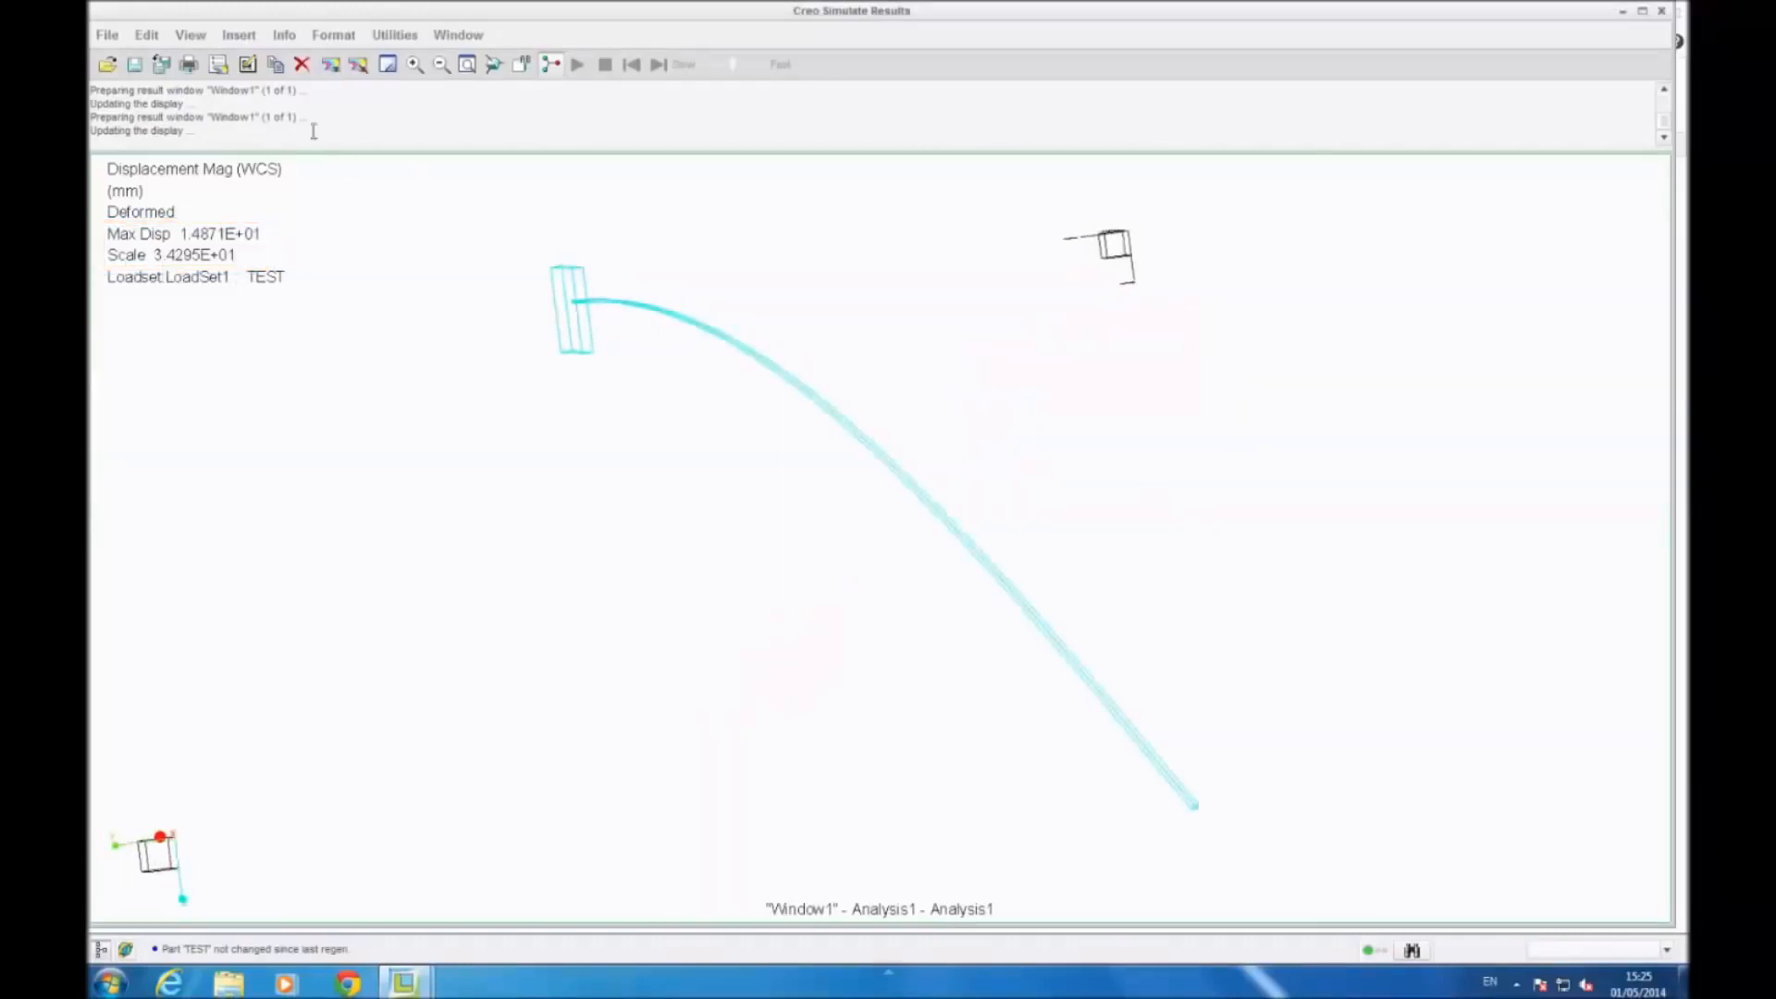
# Step: Set the deformation scaling of the displacement result to 10 % and view the deformed beam
pyautogui.click(140, 36)
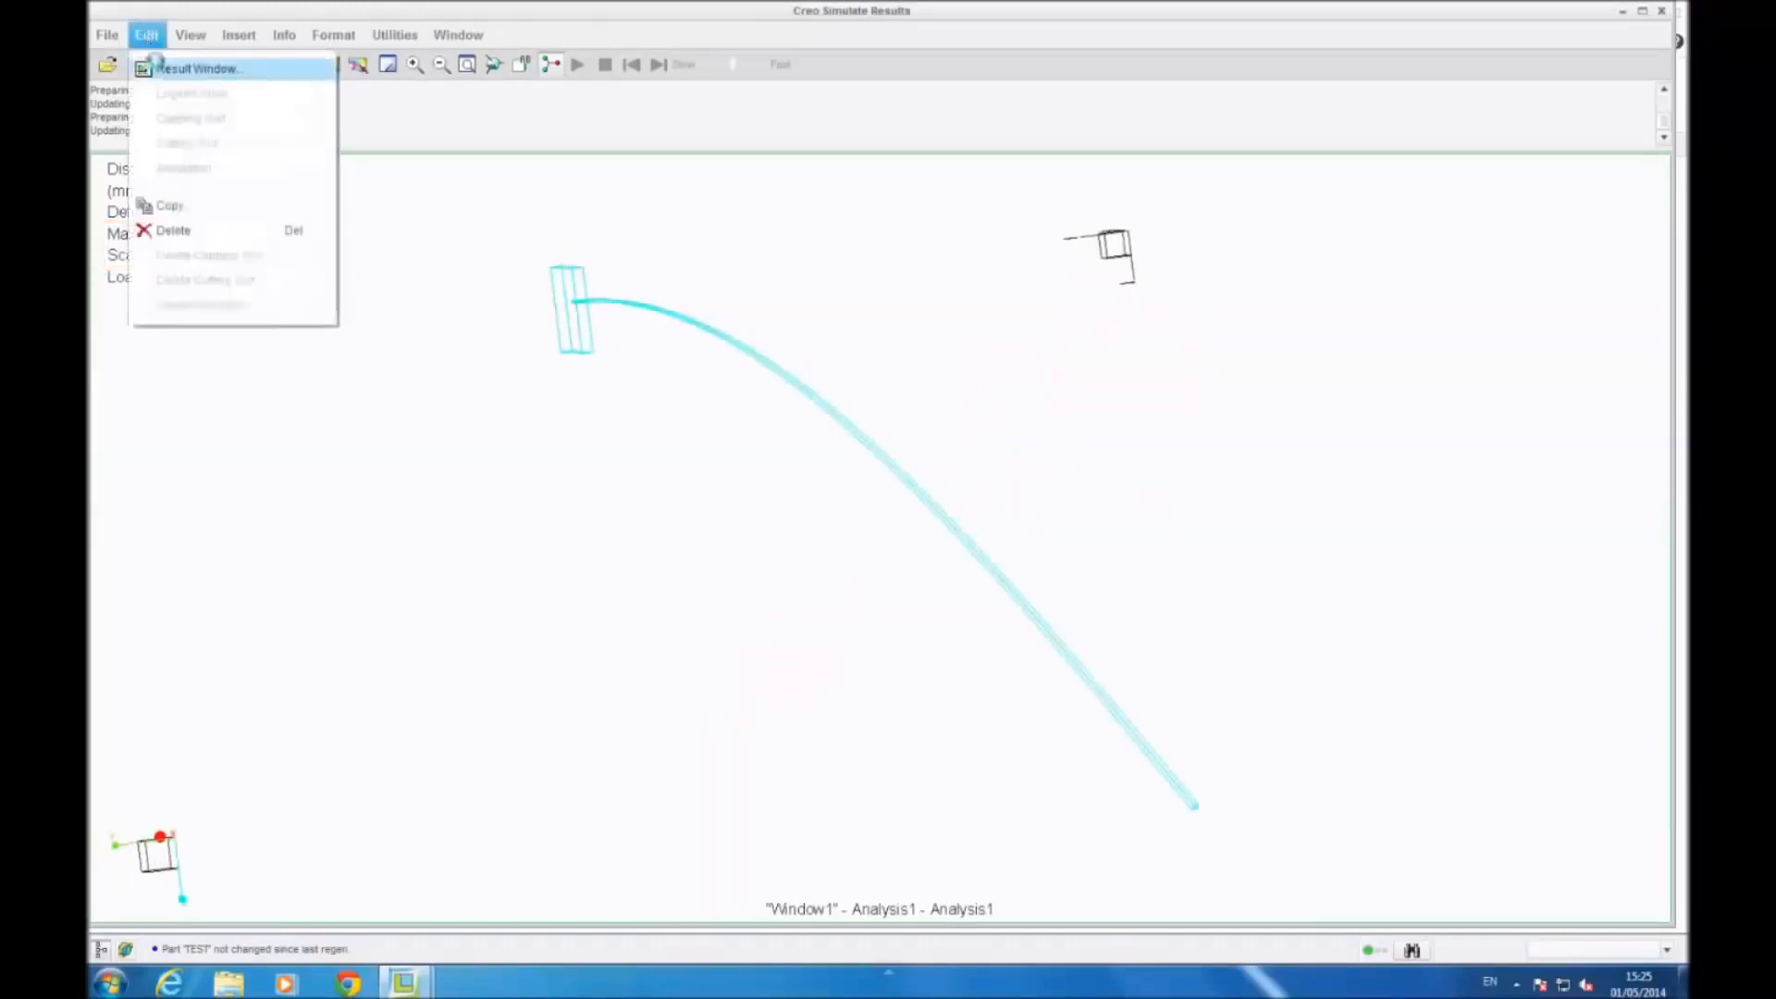
pyautogui.click(154, 65)
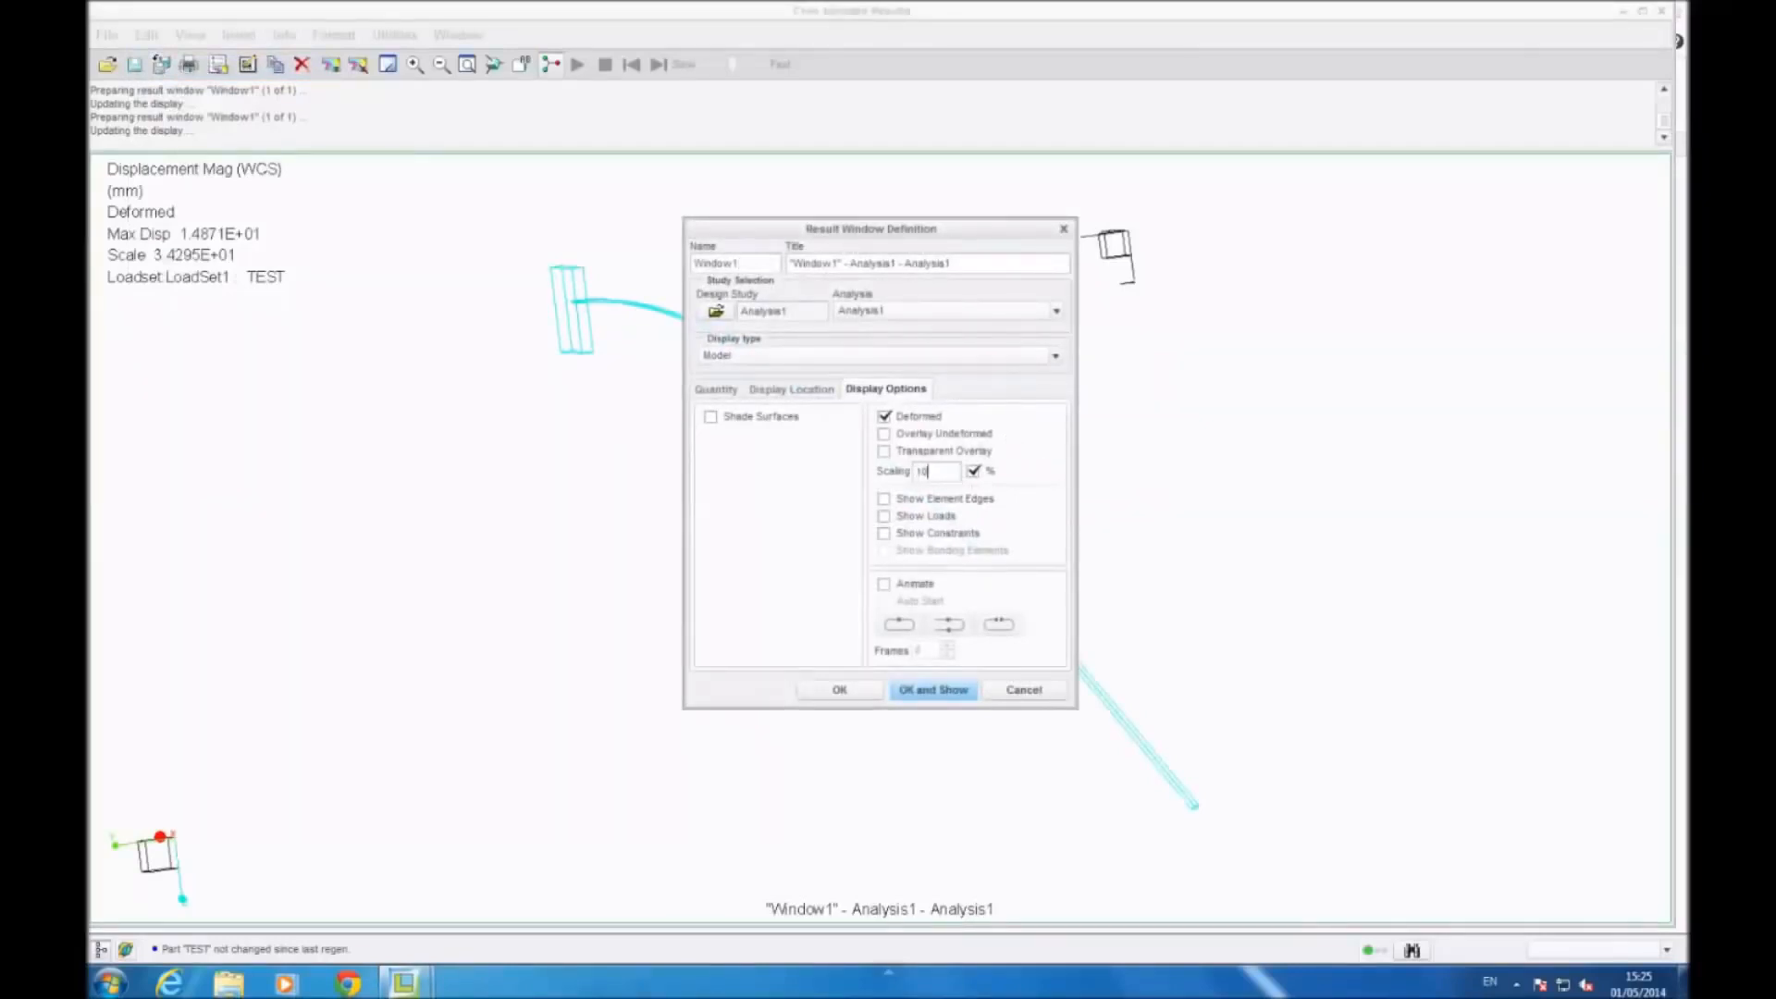
pyautogui.click(928, 685)
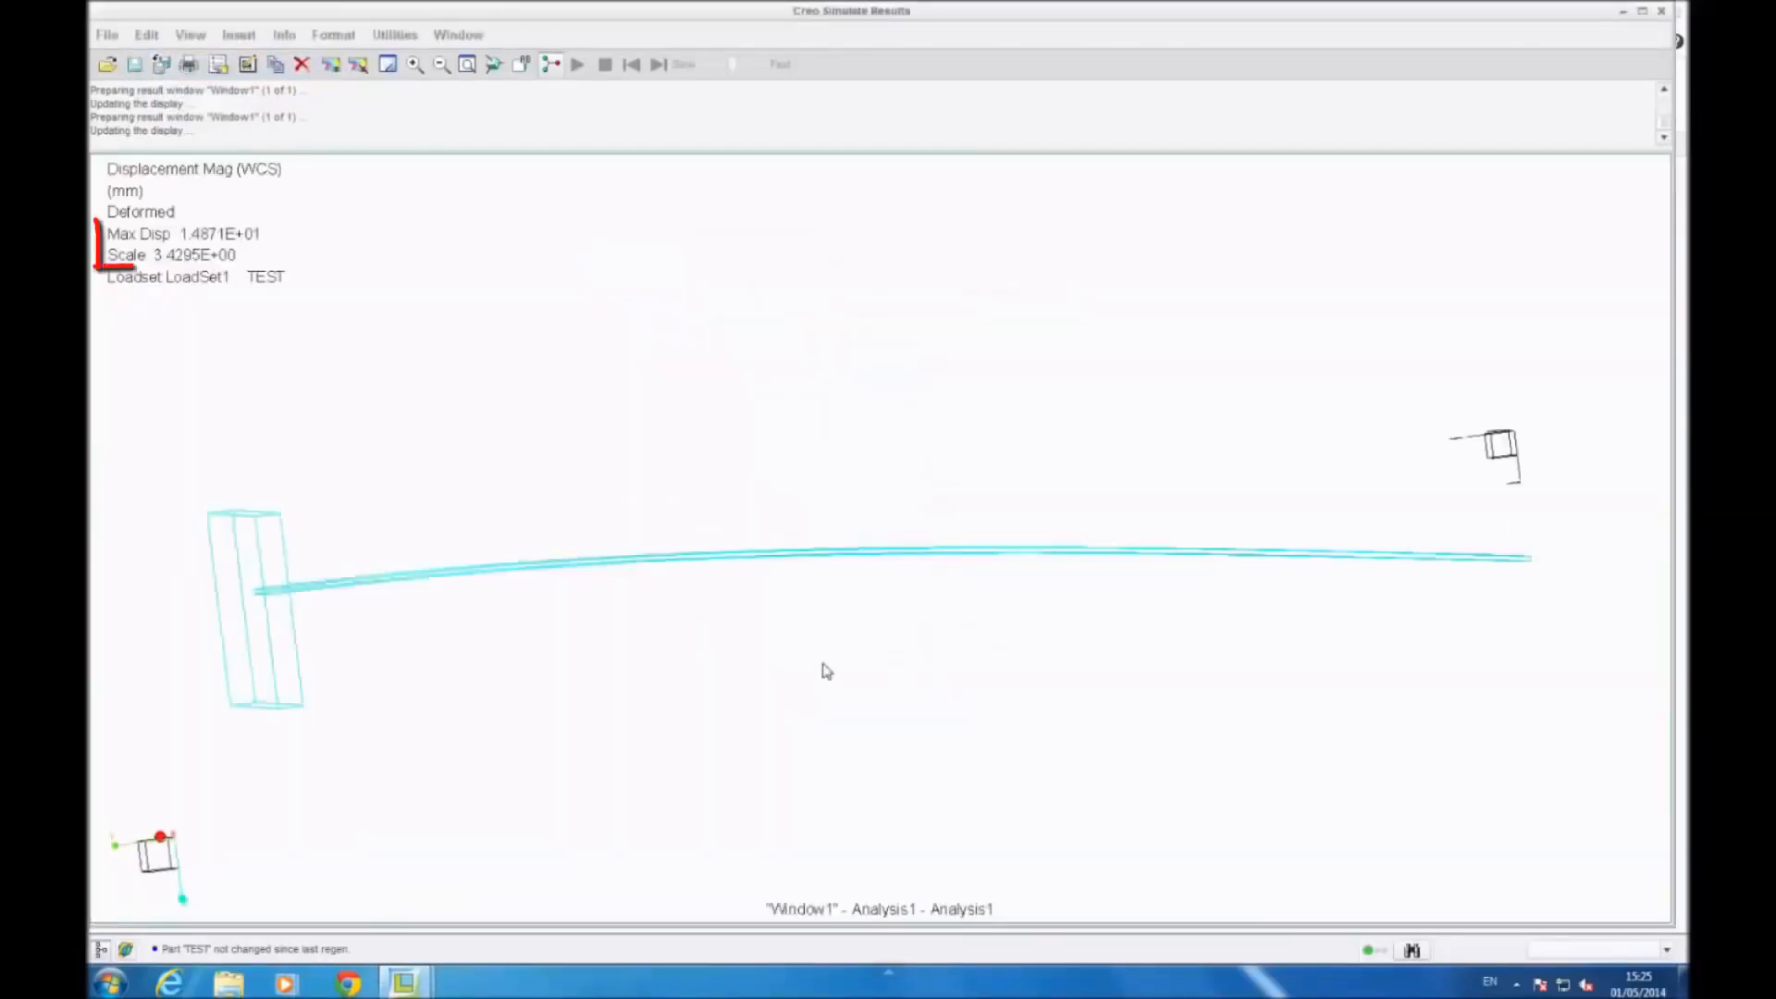
pyautogui.moveTo(817, 663)
pyautogui.mouseDown(button='middle')
pyautogui.moveTo(789, 663)
pyautogui.moveTo(845, 678)
pyautogui.mouseUp(button='middle')
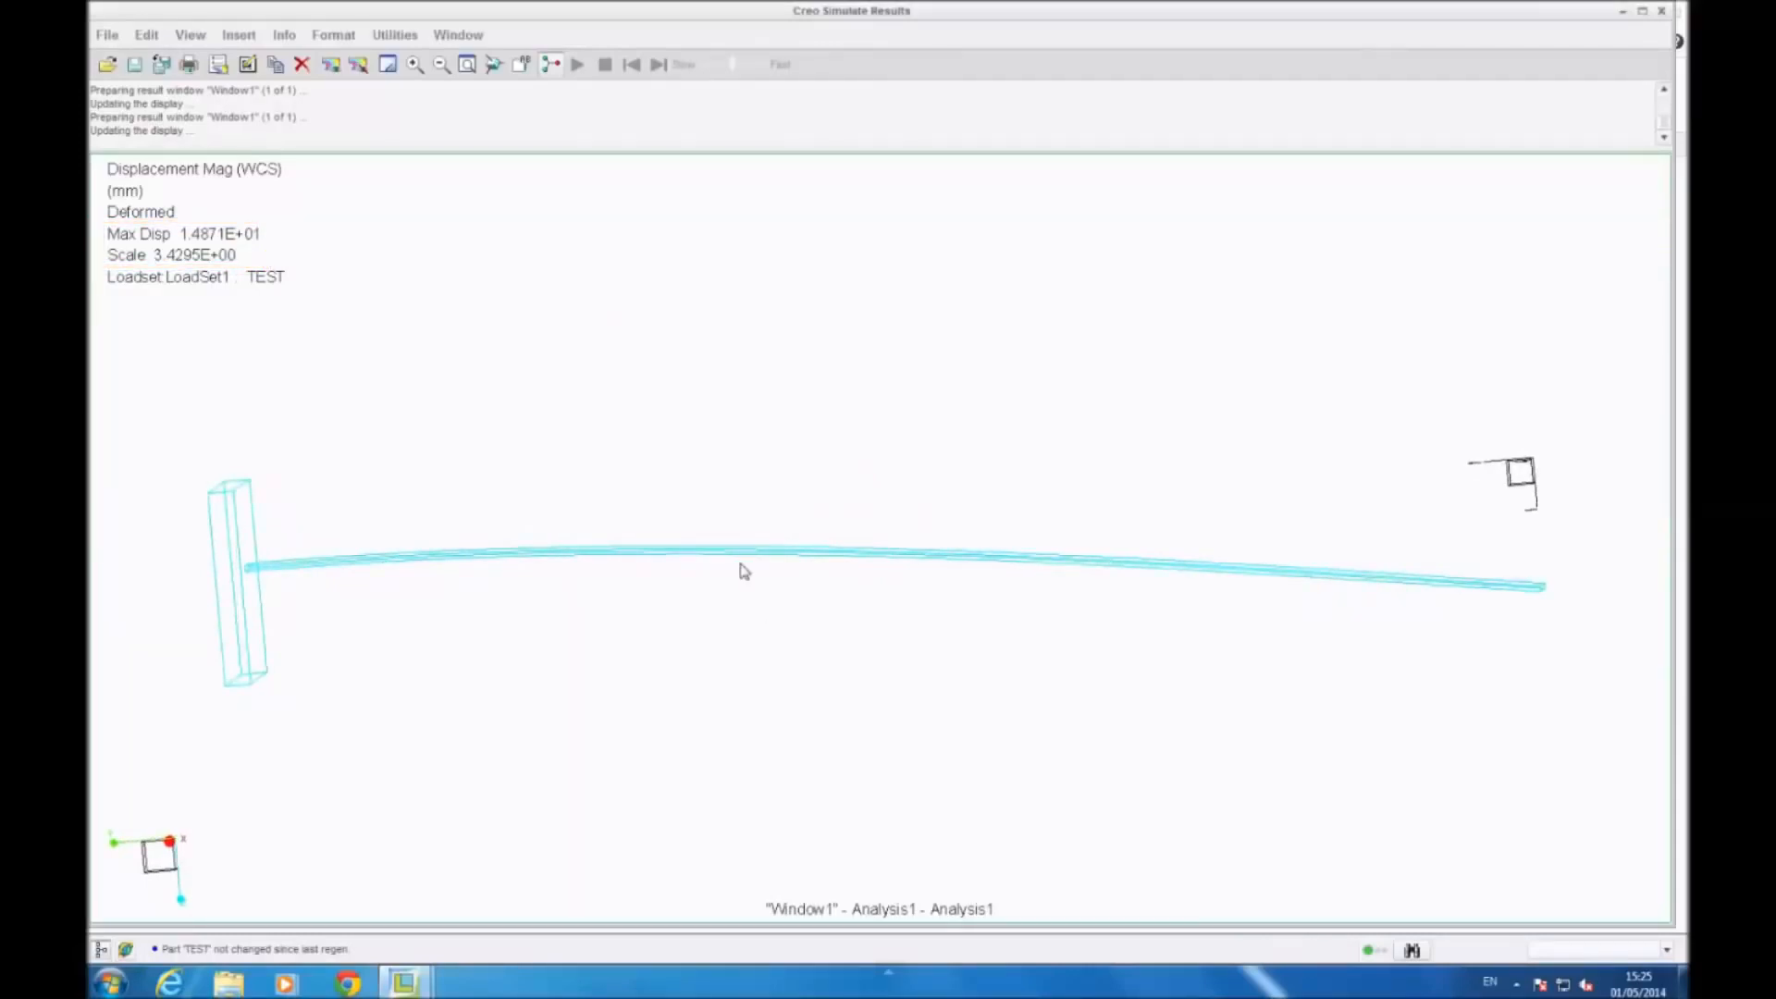
pyautogui.moveTo(745, 572)
pyautogui.mouseDown(button='middle')
pyautogui.moveTo(820, 547)
pyautogui.moveTo(1363, 535)
pyautogui.moveTo(960, 542)
pyautogui.moveTo(748, 483)
pyautogui.mouseUp(button='middle')
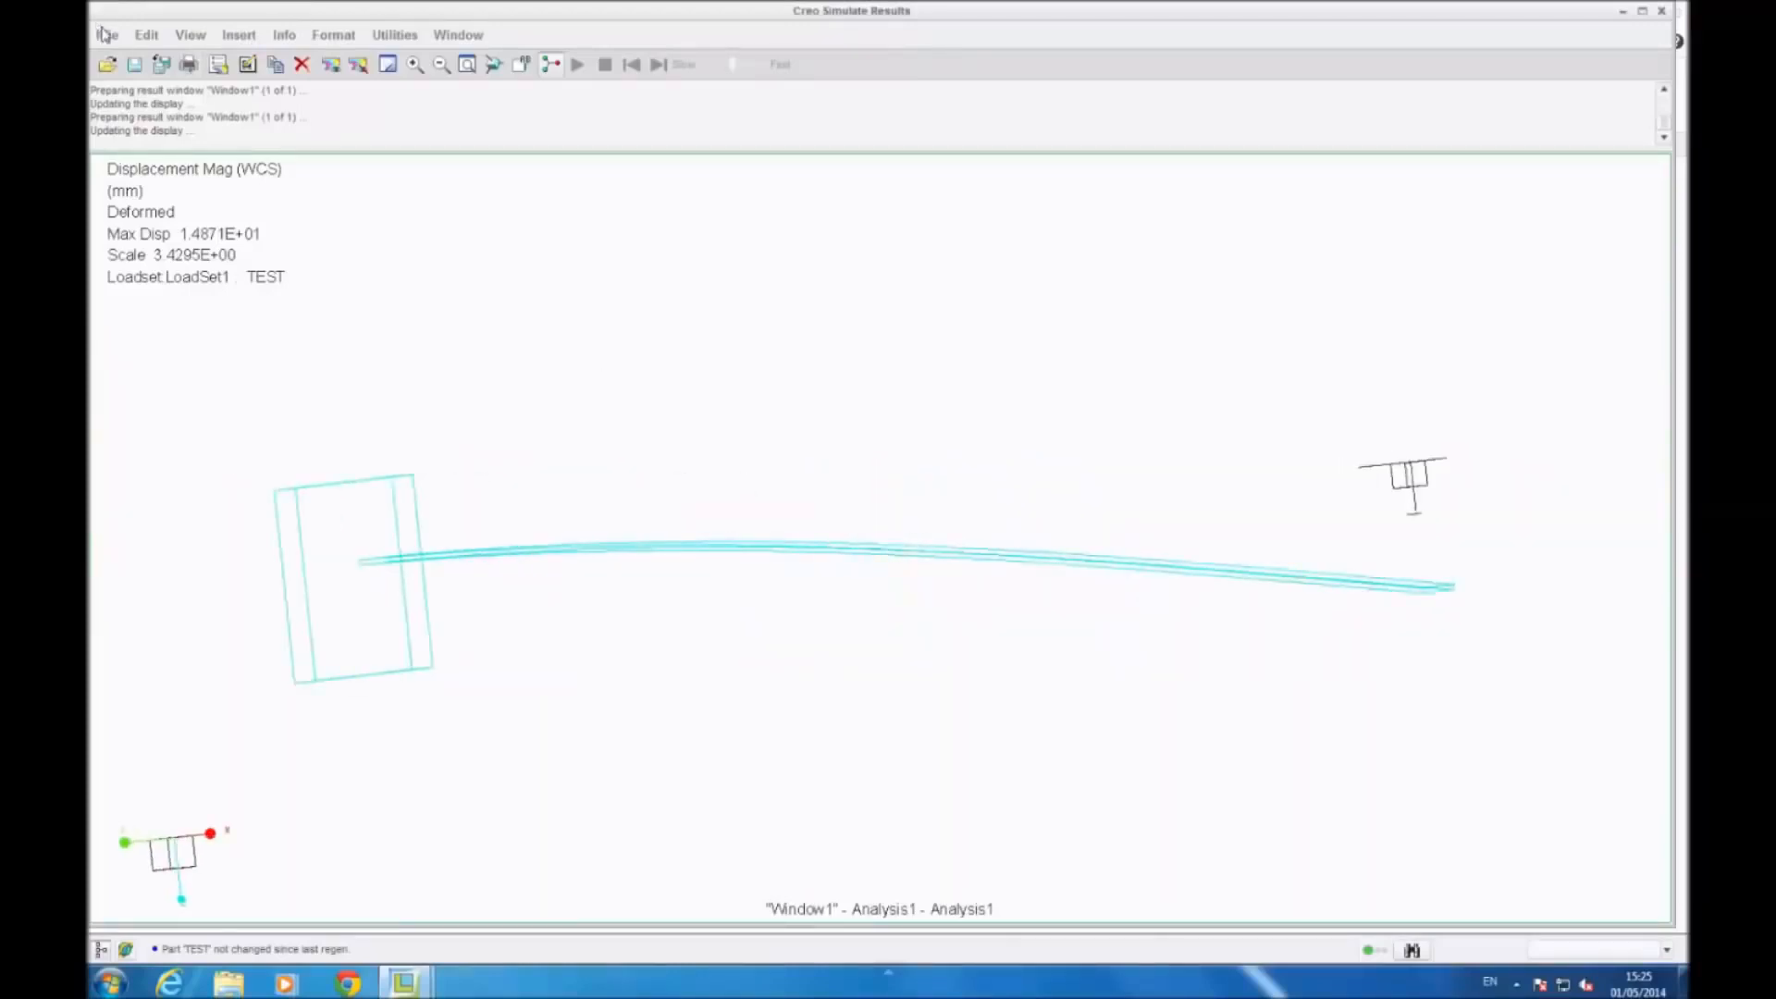
# Step: Edit the displacement result window's definition and set its display type to Fringe
pyautogui.click(148, 37)
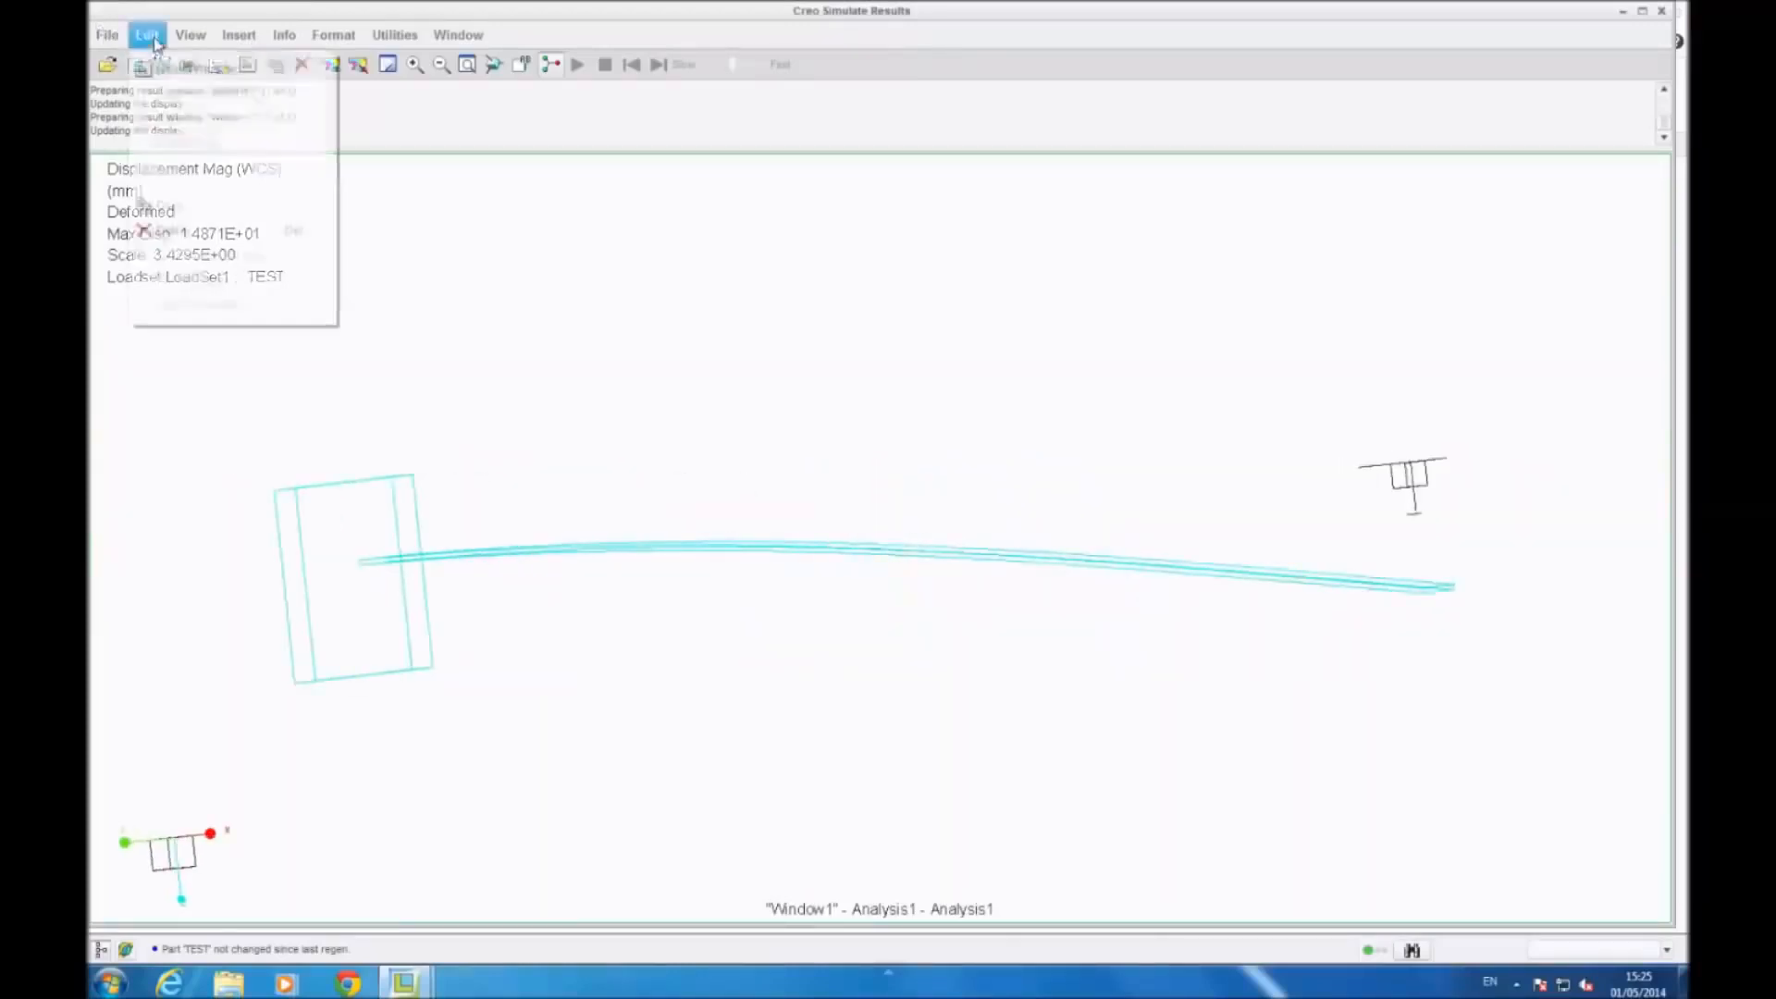
pyautogui.click(196, 69)
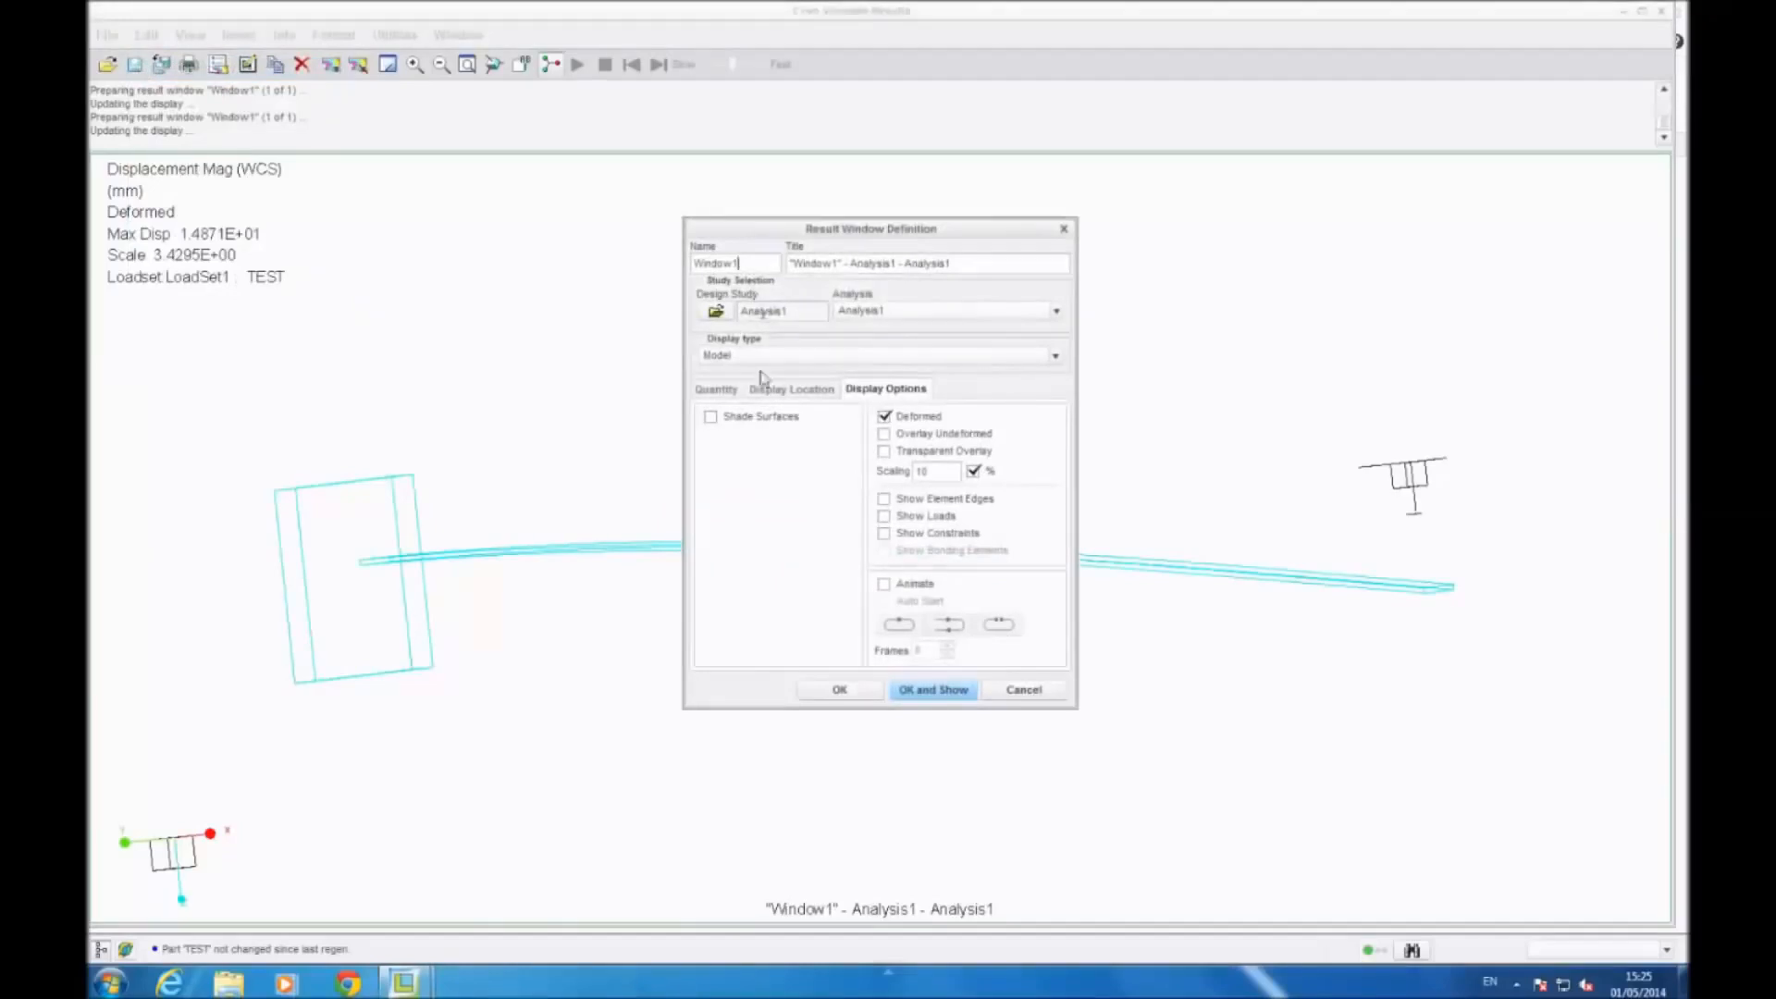
pyautogui.click(724, 391)
pyautogui.click(847, 431)
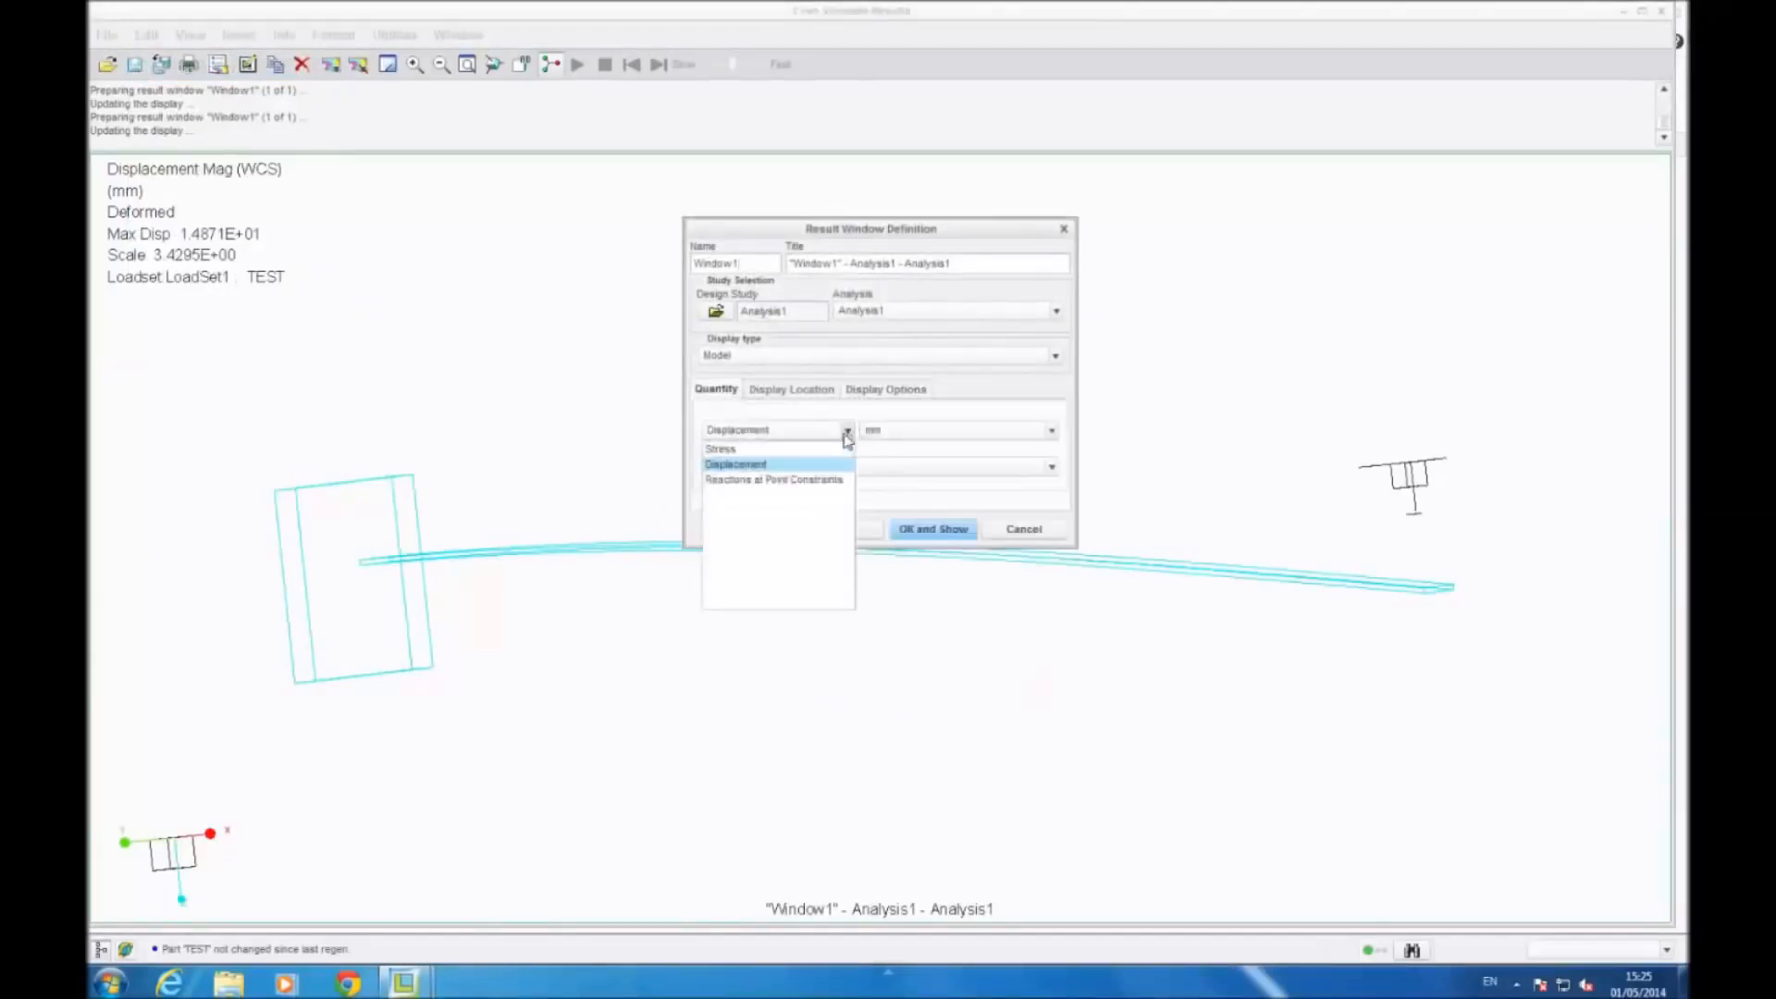
pyautogui.click(836, 416)
pyautogui.click(856, 359)
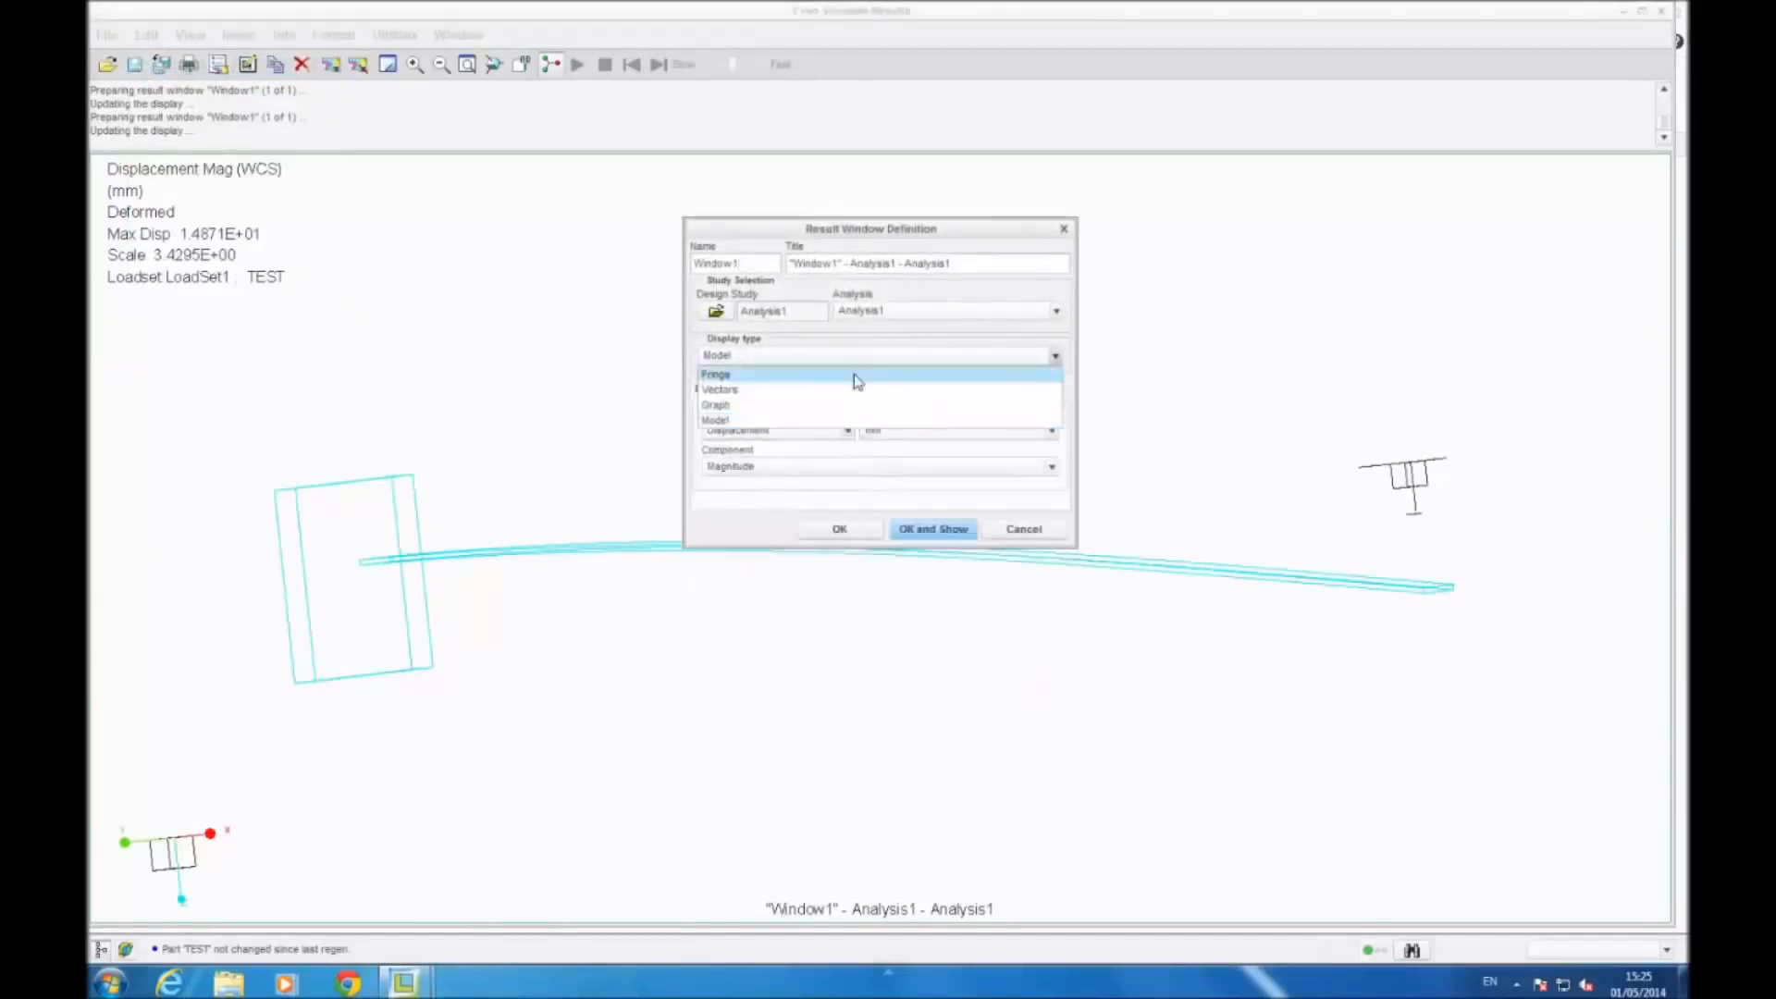
pyautogui.click(855, 378)
# Step: Set the result quantity to maximum principal strain and show the fringe plot along the deformed beam
pyautogui.click(841, 430)
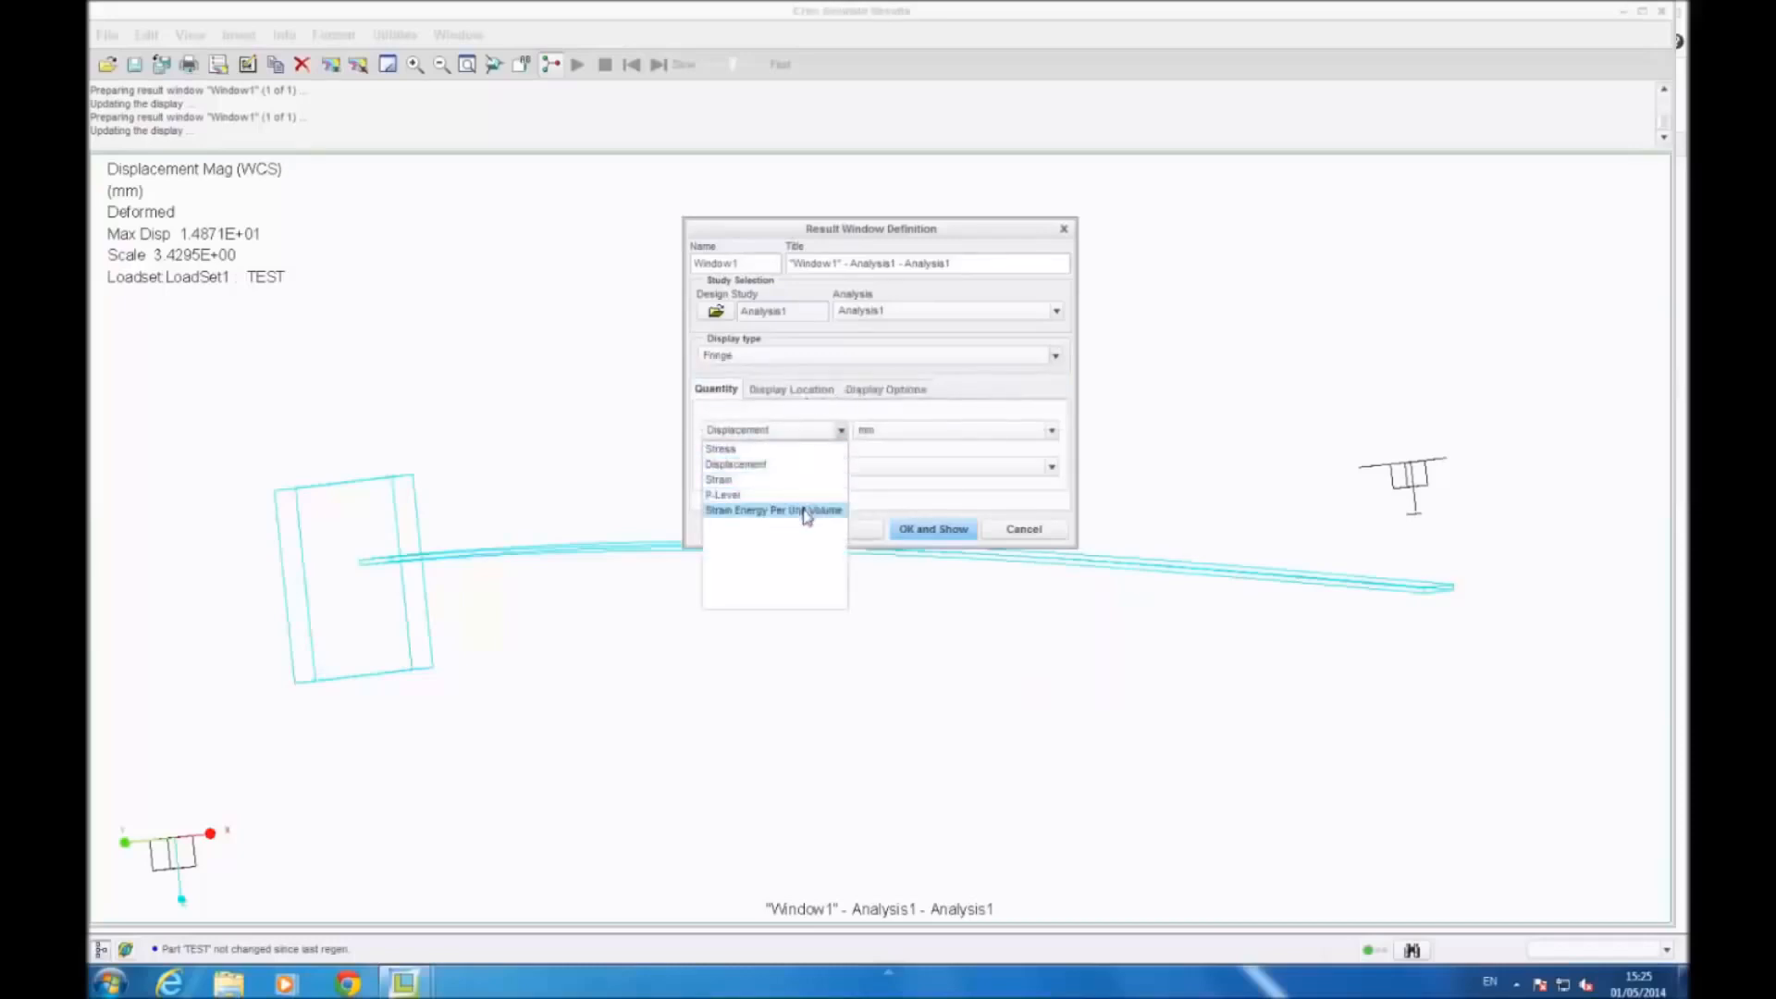
pyautogui.click(812, 480)
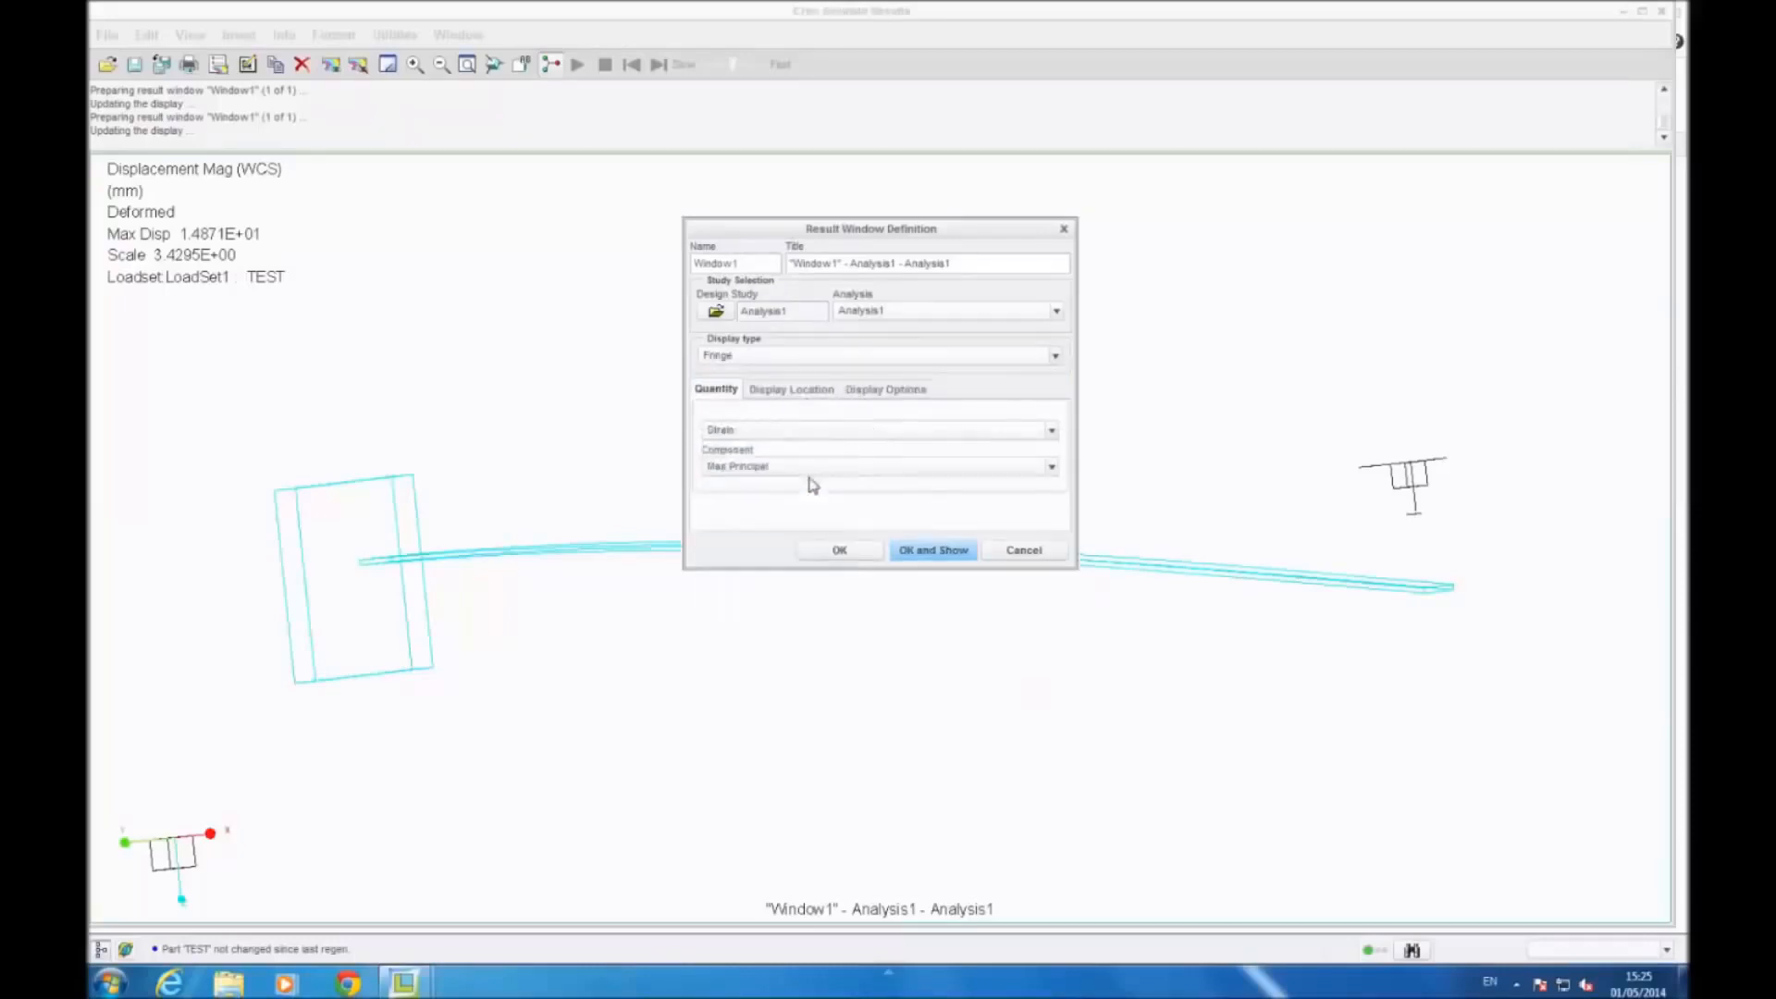
pyautogui.click(907, 553)
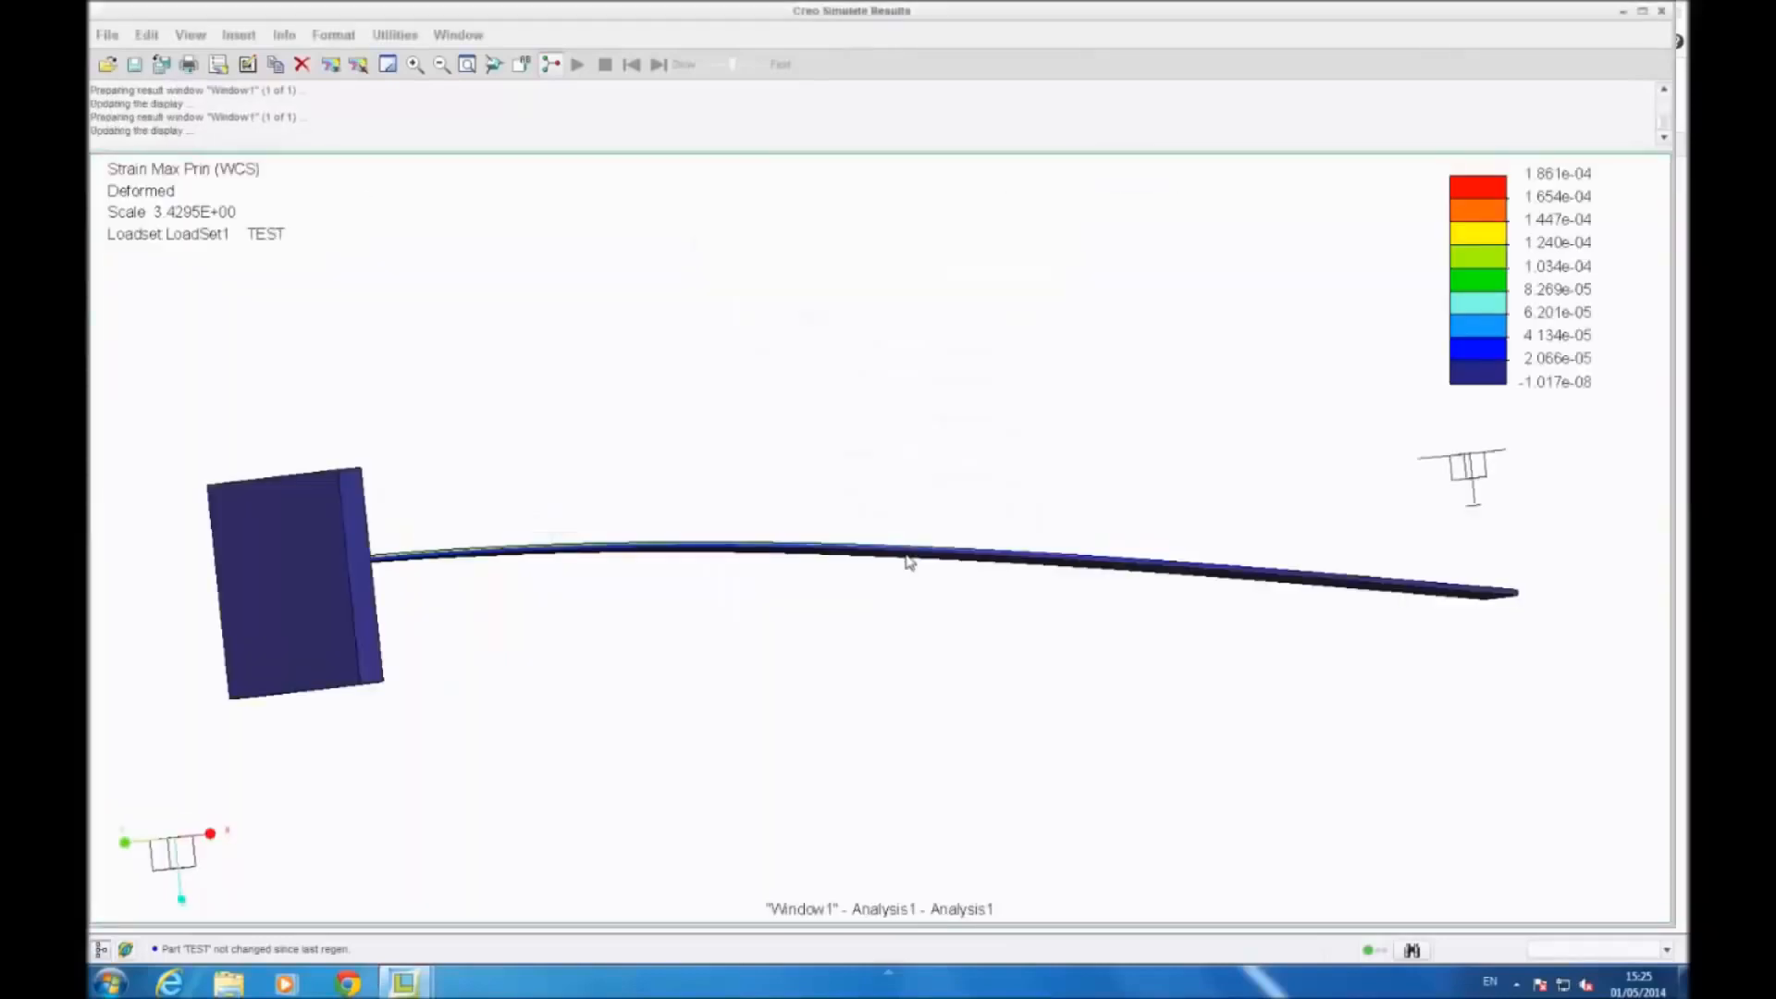
pyautogui.moveTo(905, 579)
pyautogui.mouseDown(button='middle')
pyautogui.moveTo(808, 602)
pyautogui.moveTo(787, 708)
pyautogui.moveTo(817, 571)
pyautogui.moveTo(796, 581)
pyautogui.moveTo(795, 666)
pyautogui.moveTo(799, 625)
pyautogui.mouseUp(button='middle')
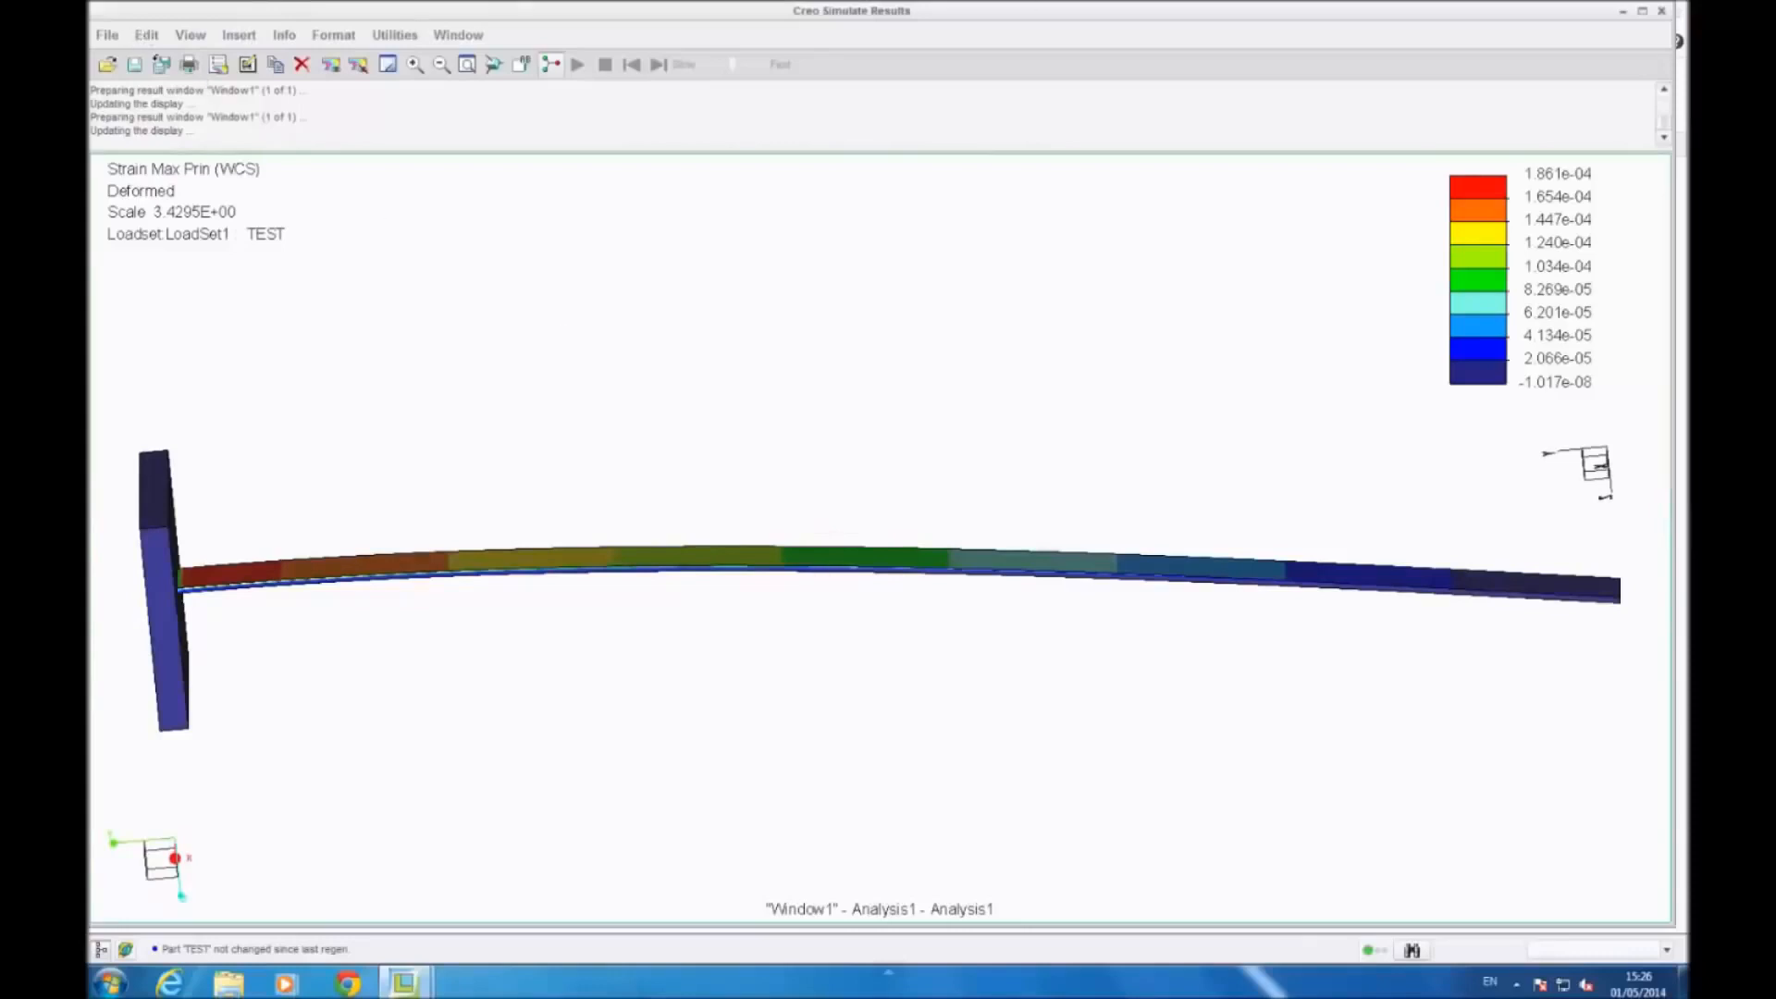
# Step: Close the results and the Analyses and Design Studies dialog, and exit Simulate to the part model
pyautogui.click(1664, 12)
pyautogui.click(907, 513)
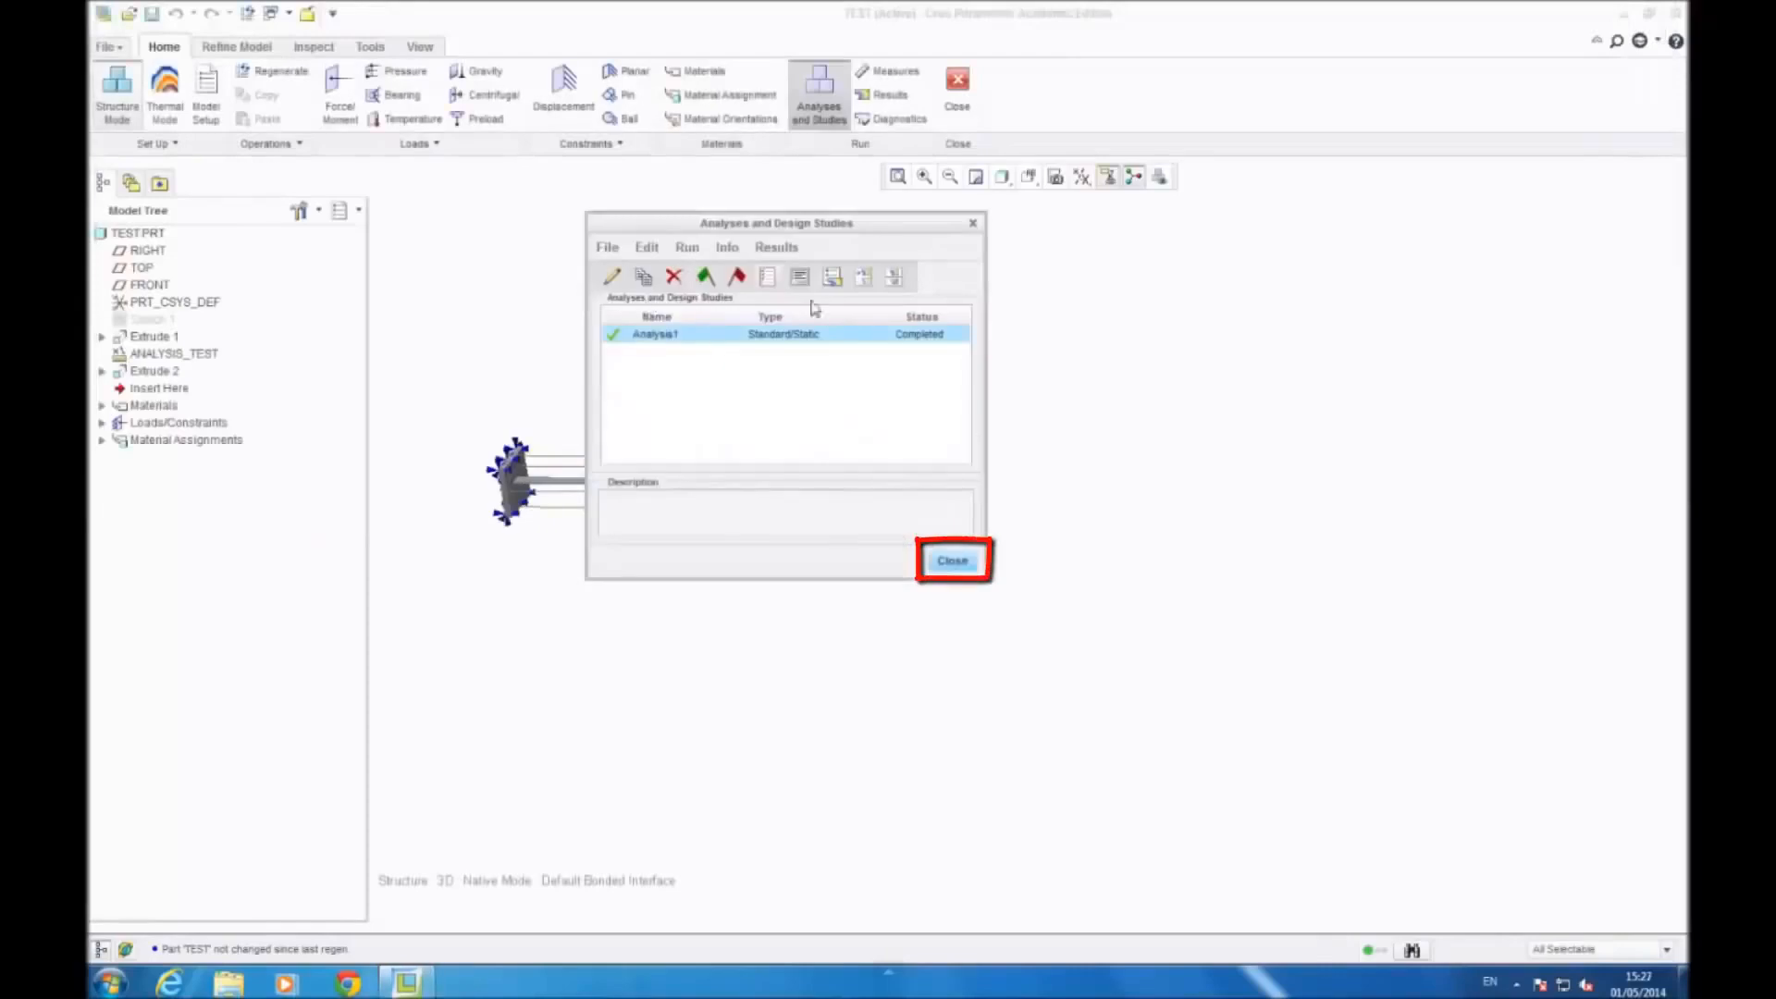
pyautogui.click(953, 561)
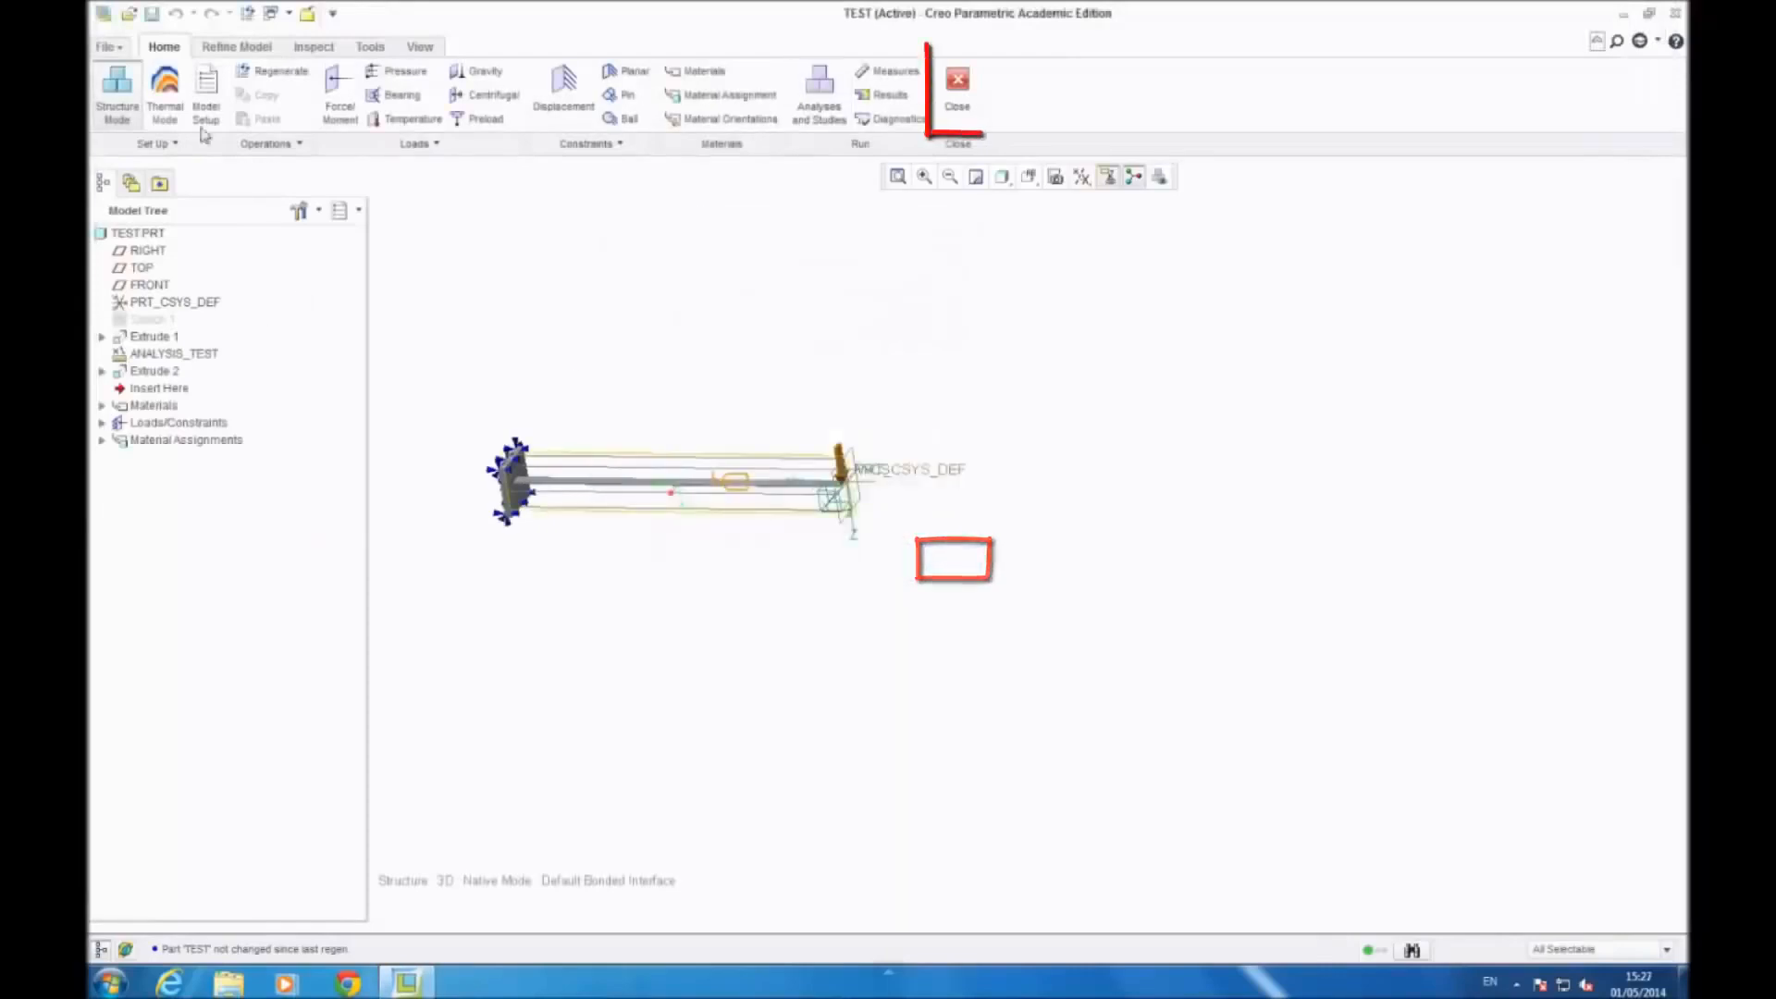
pyautogui.click(973, 91)
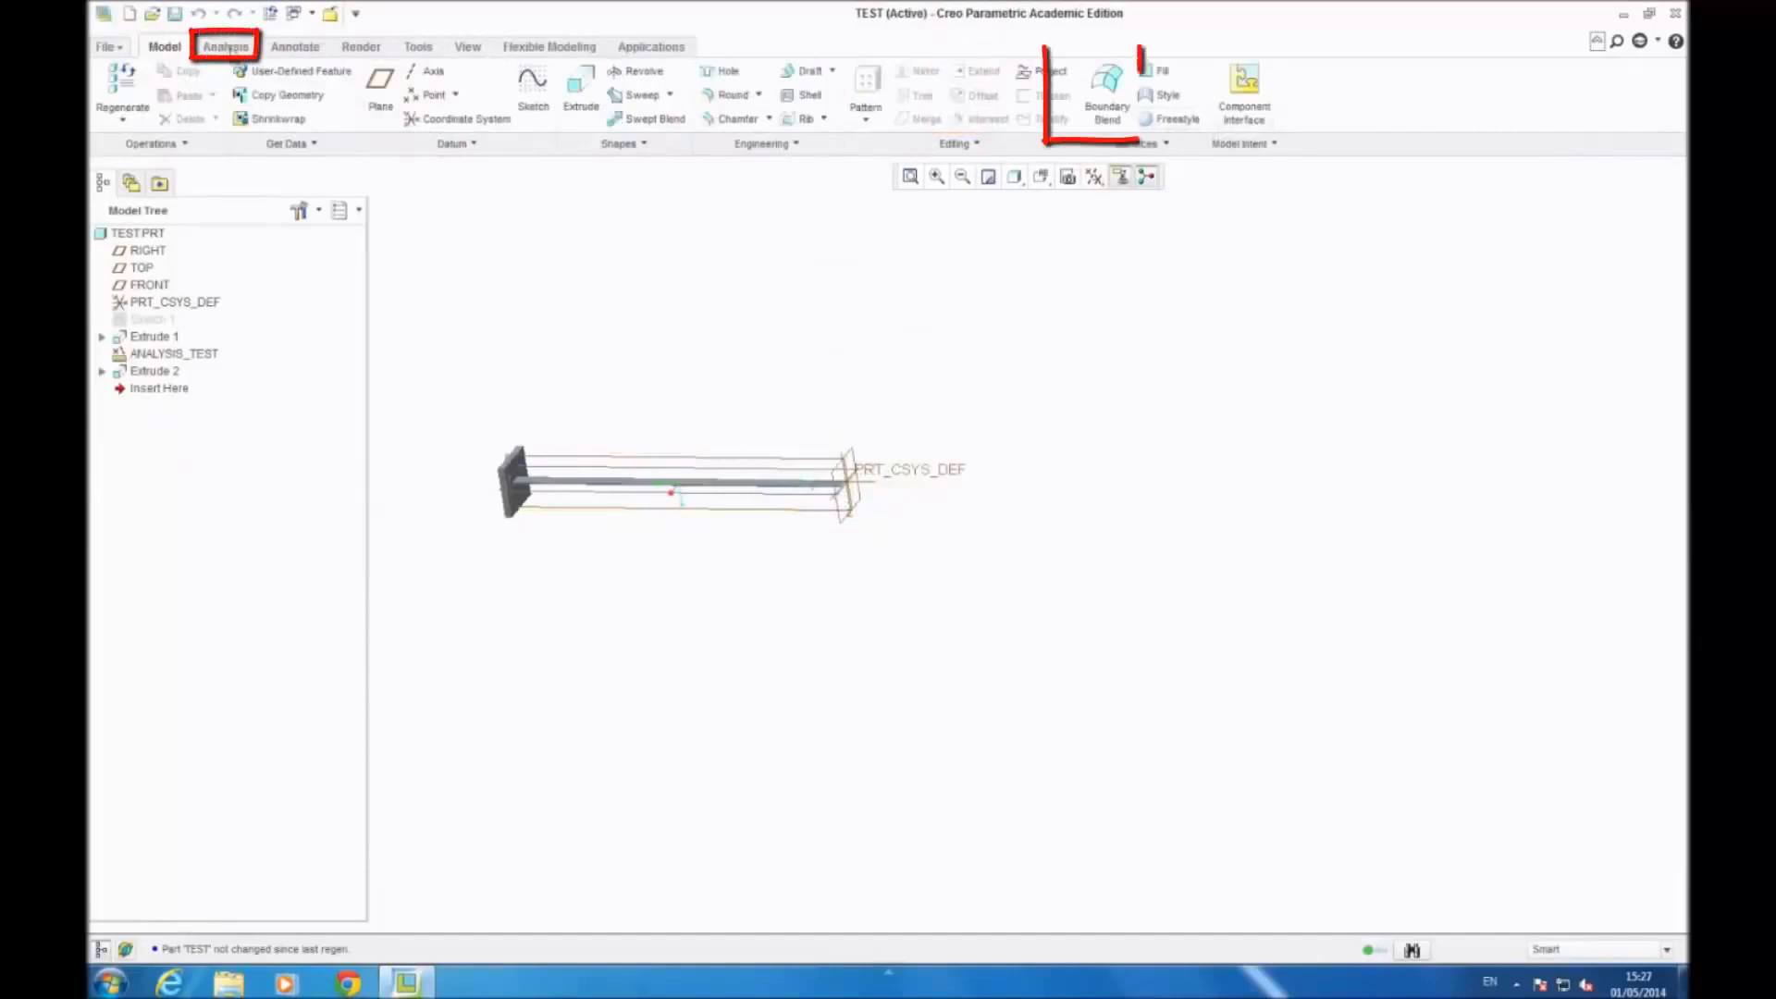
# Step: Start a Simulate Analysis in the part, compute the structure analysis Analysis1 with a full run, and review its result parameters
pyautogui.click(226, 46)
pyautogui.click(1092, 95)
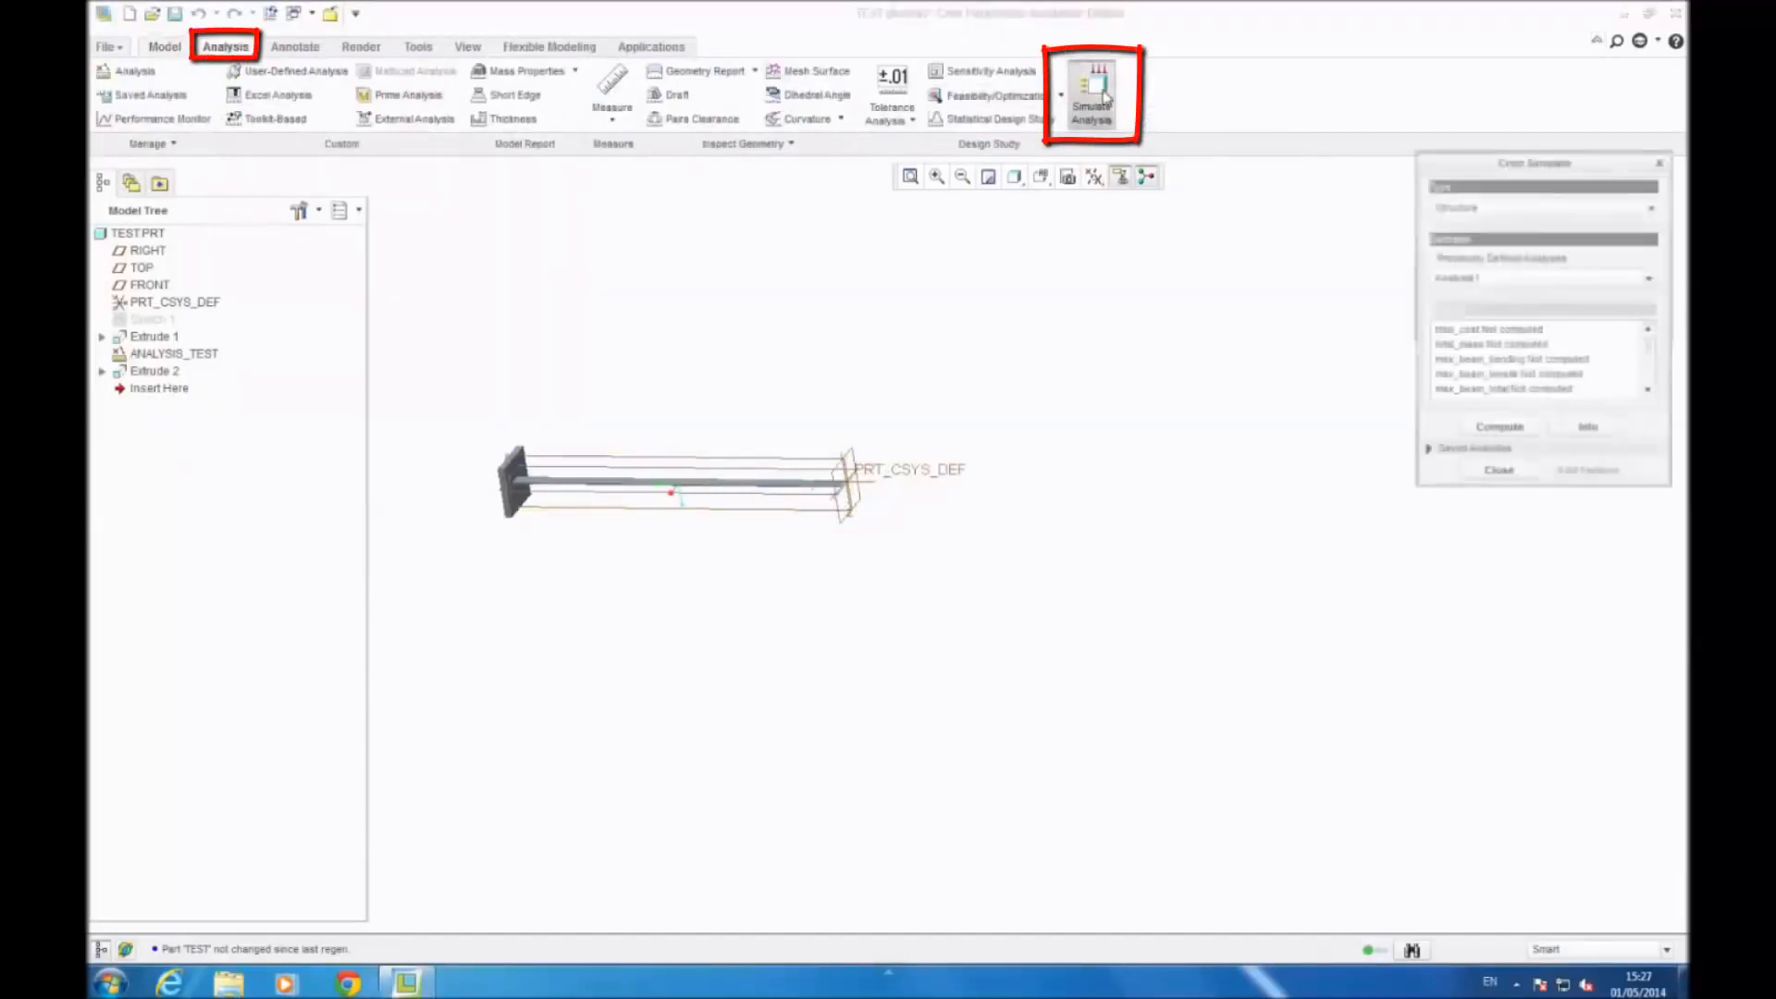
pyautogui.scroll(-2, 1558, 396)
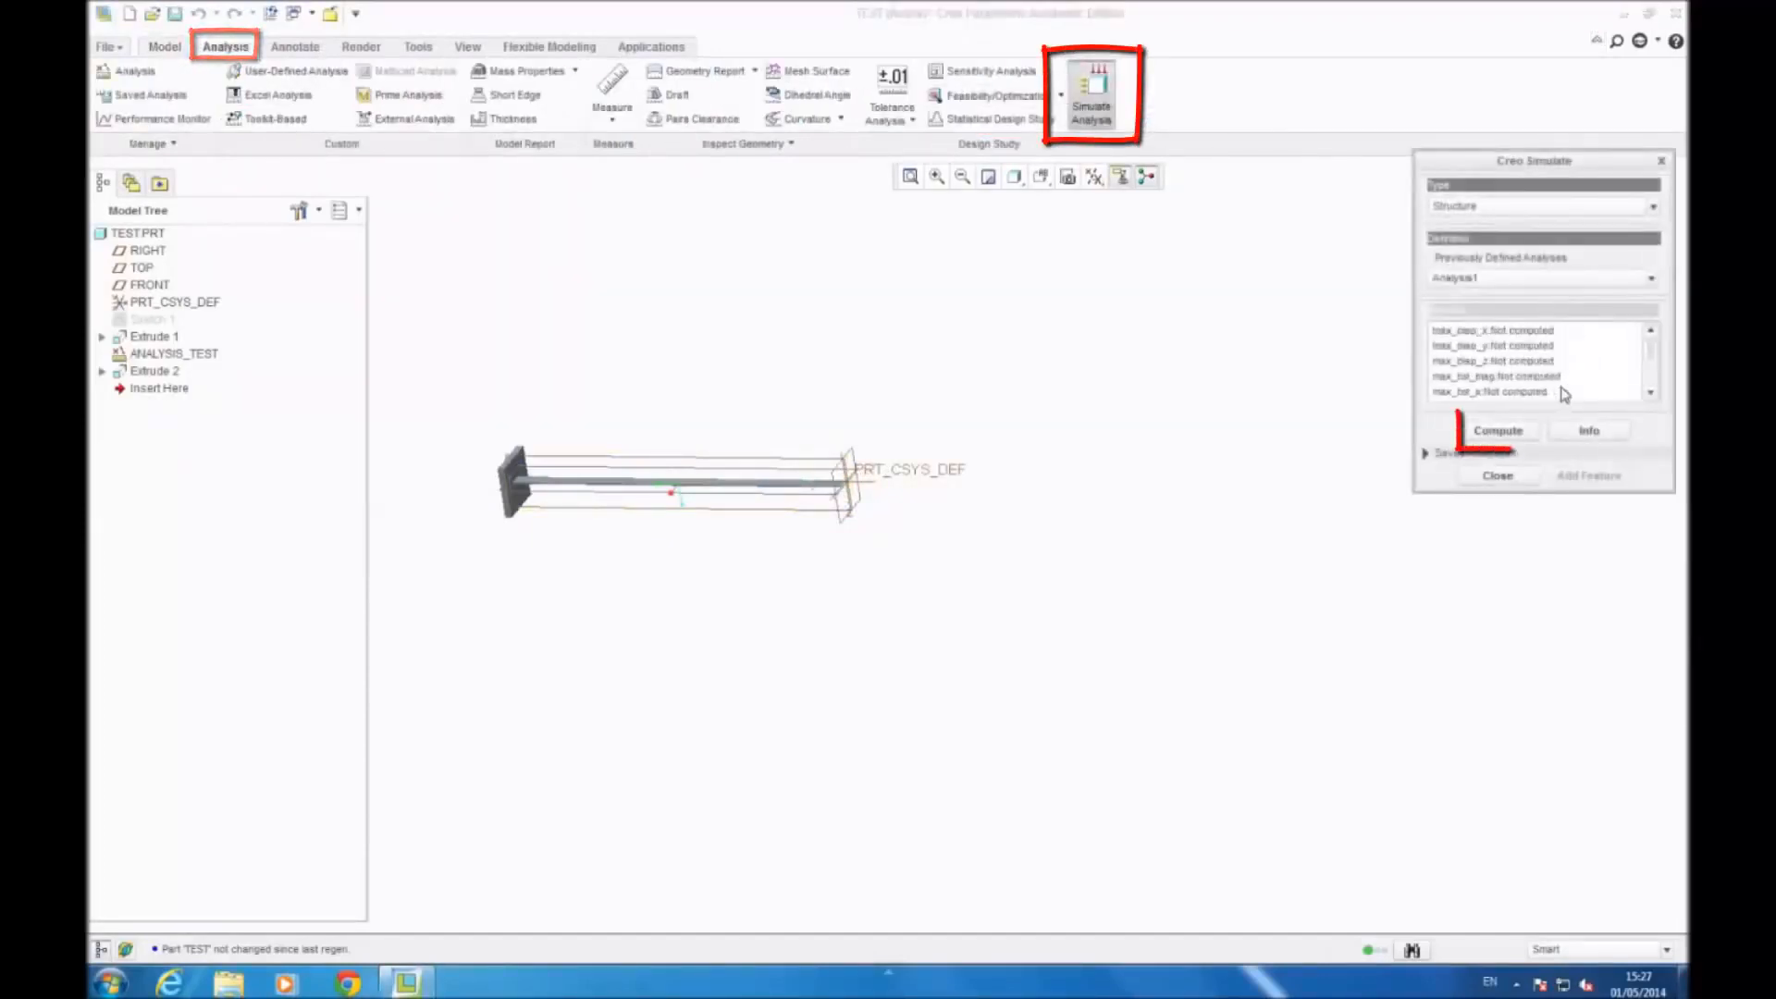
pyautogui.scroll(-1, 1524, 432)
pyautogui.scroll(1, 1524, 432)
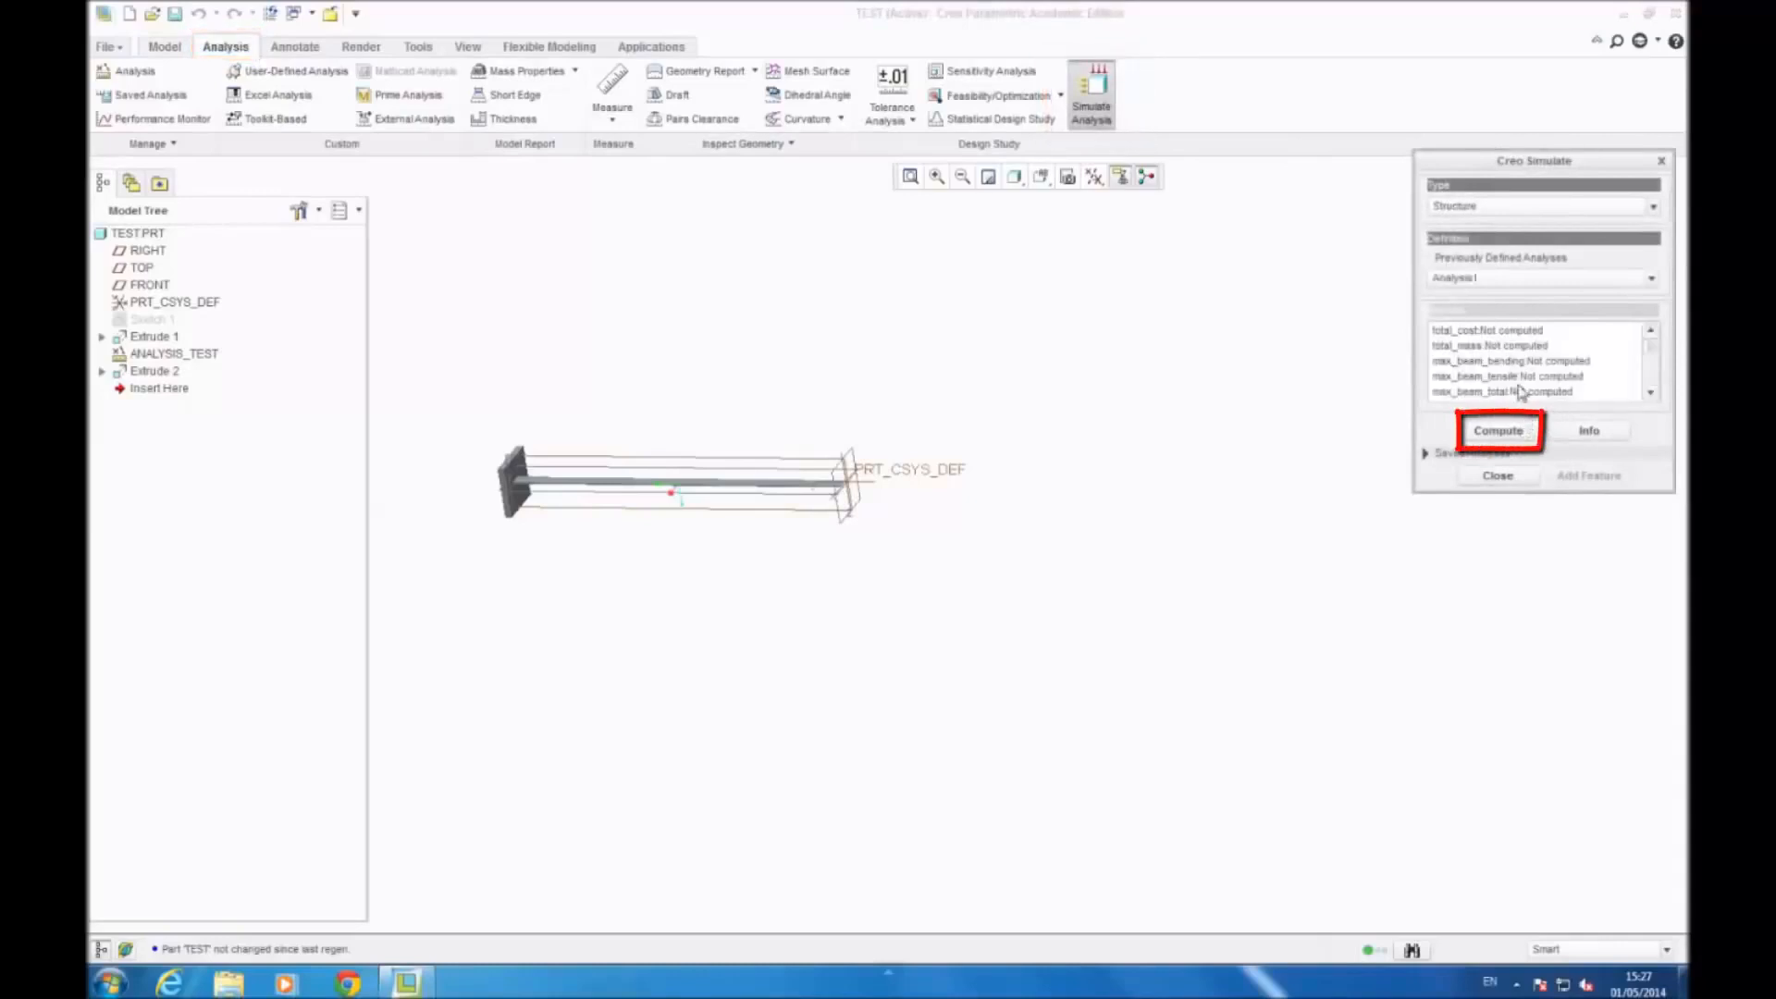
pyautogui.click(1513, 432)
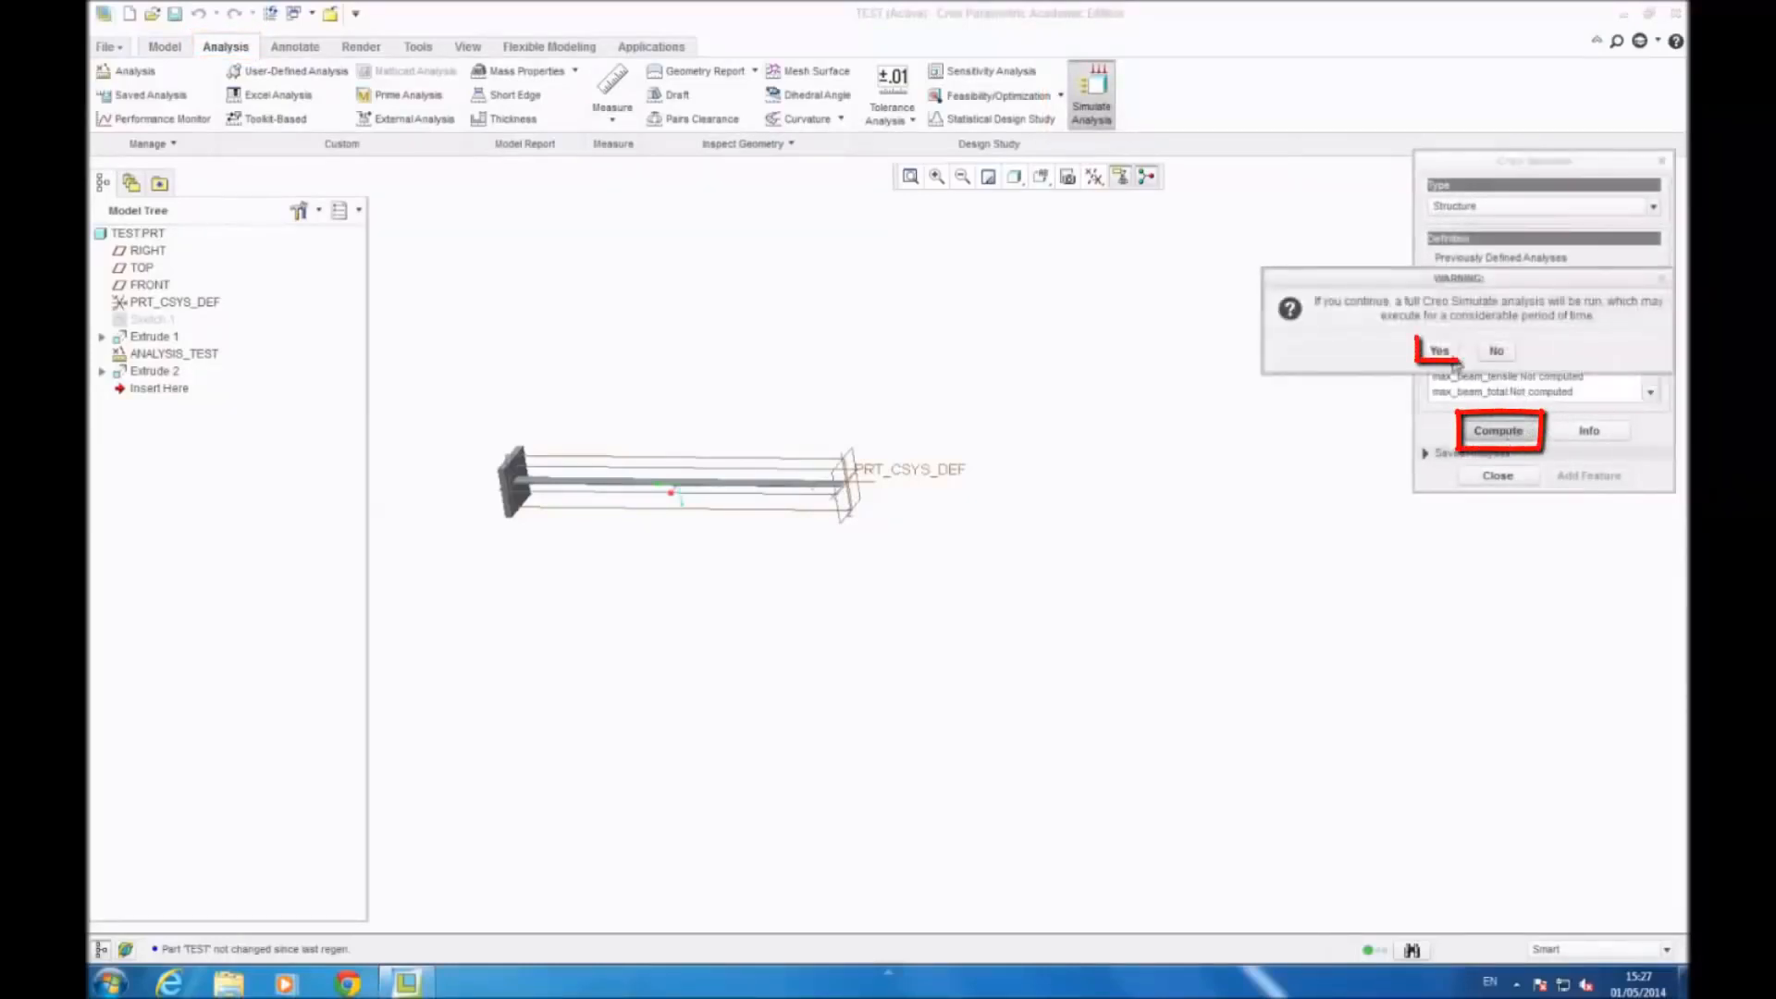
pyautogui.click(1443, 352)
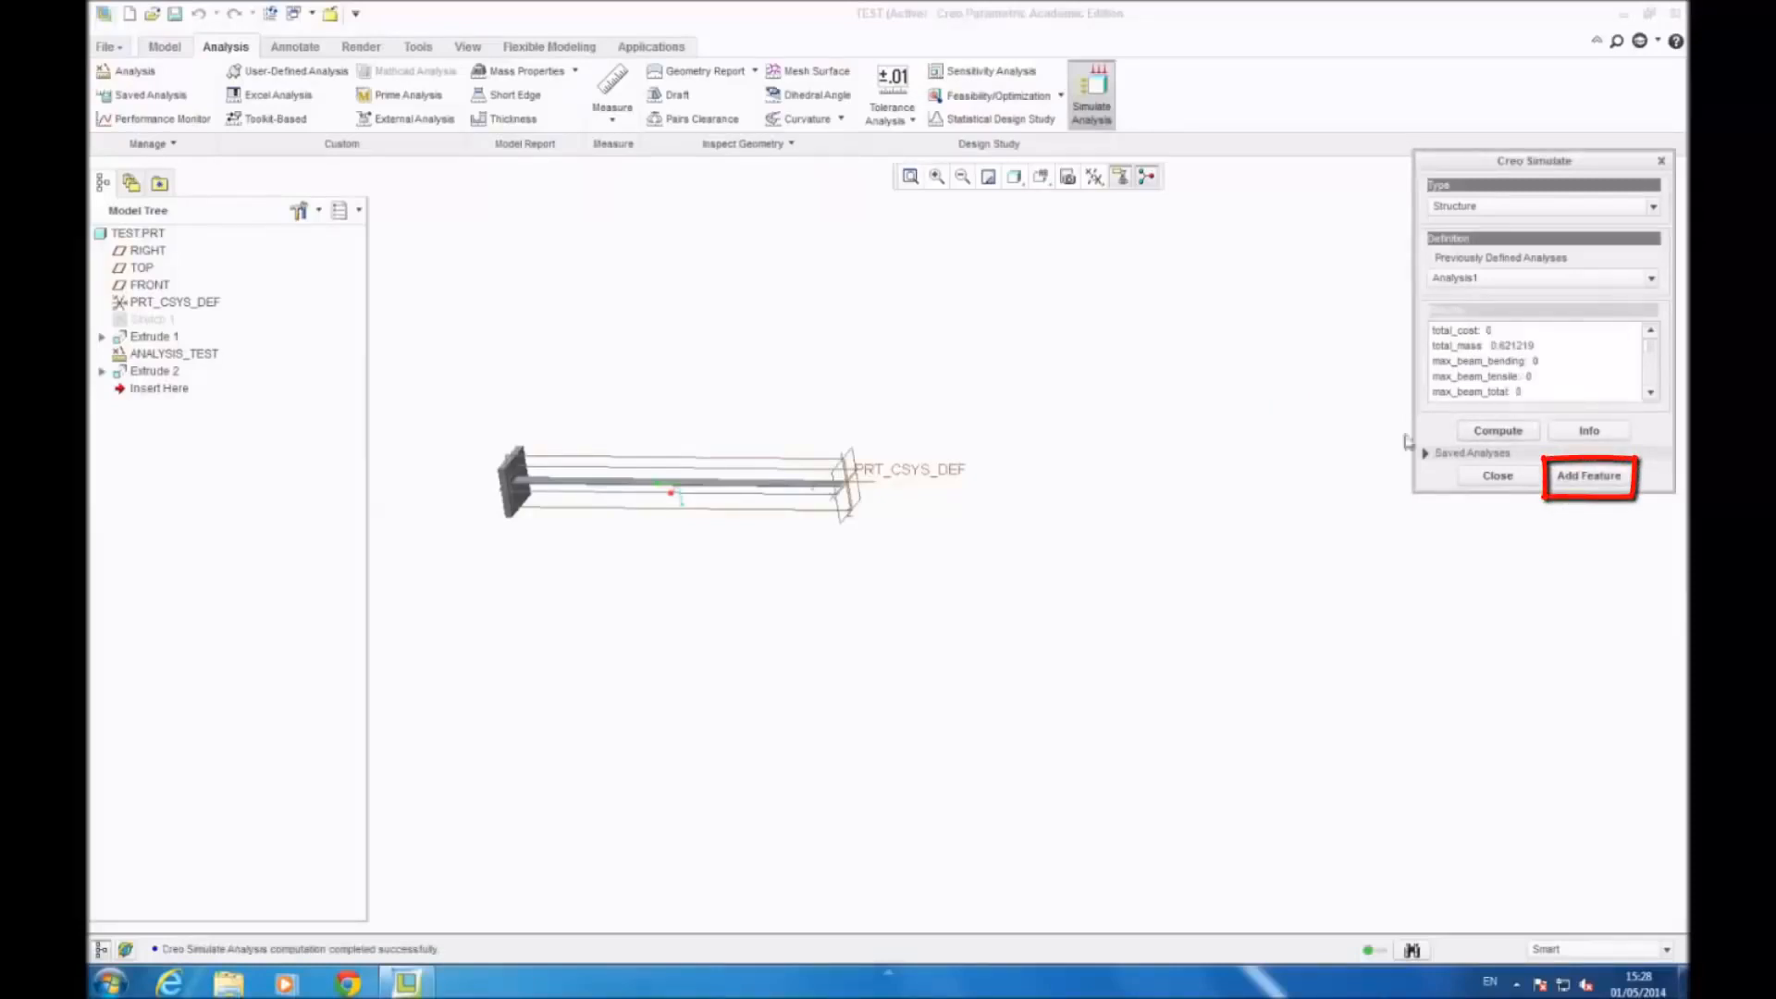
pyautogui.scroll(-3, 1588, 334)
pyautogui.scroll(-6, 1587, 341)
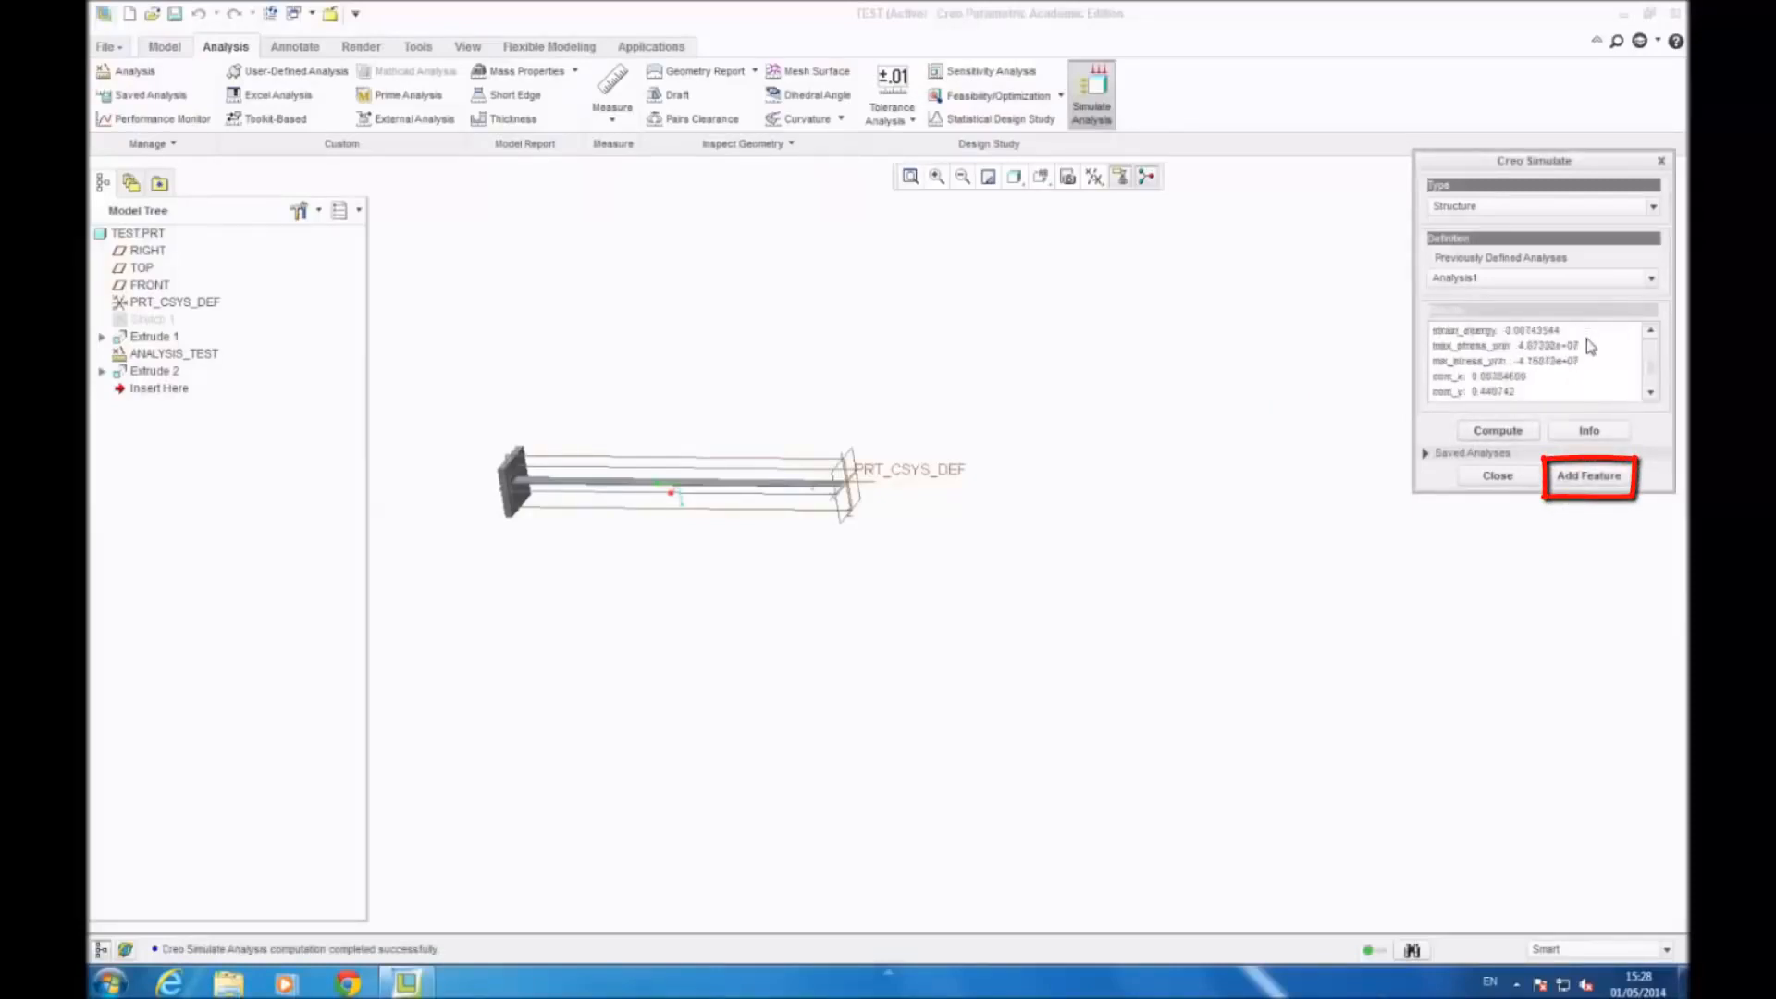
# Step: Add the computed analysis to the model as a feature named Analysis_simulate and close the Creo Simulate dialog
pyautogui.click(1588, 475)
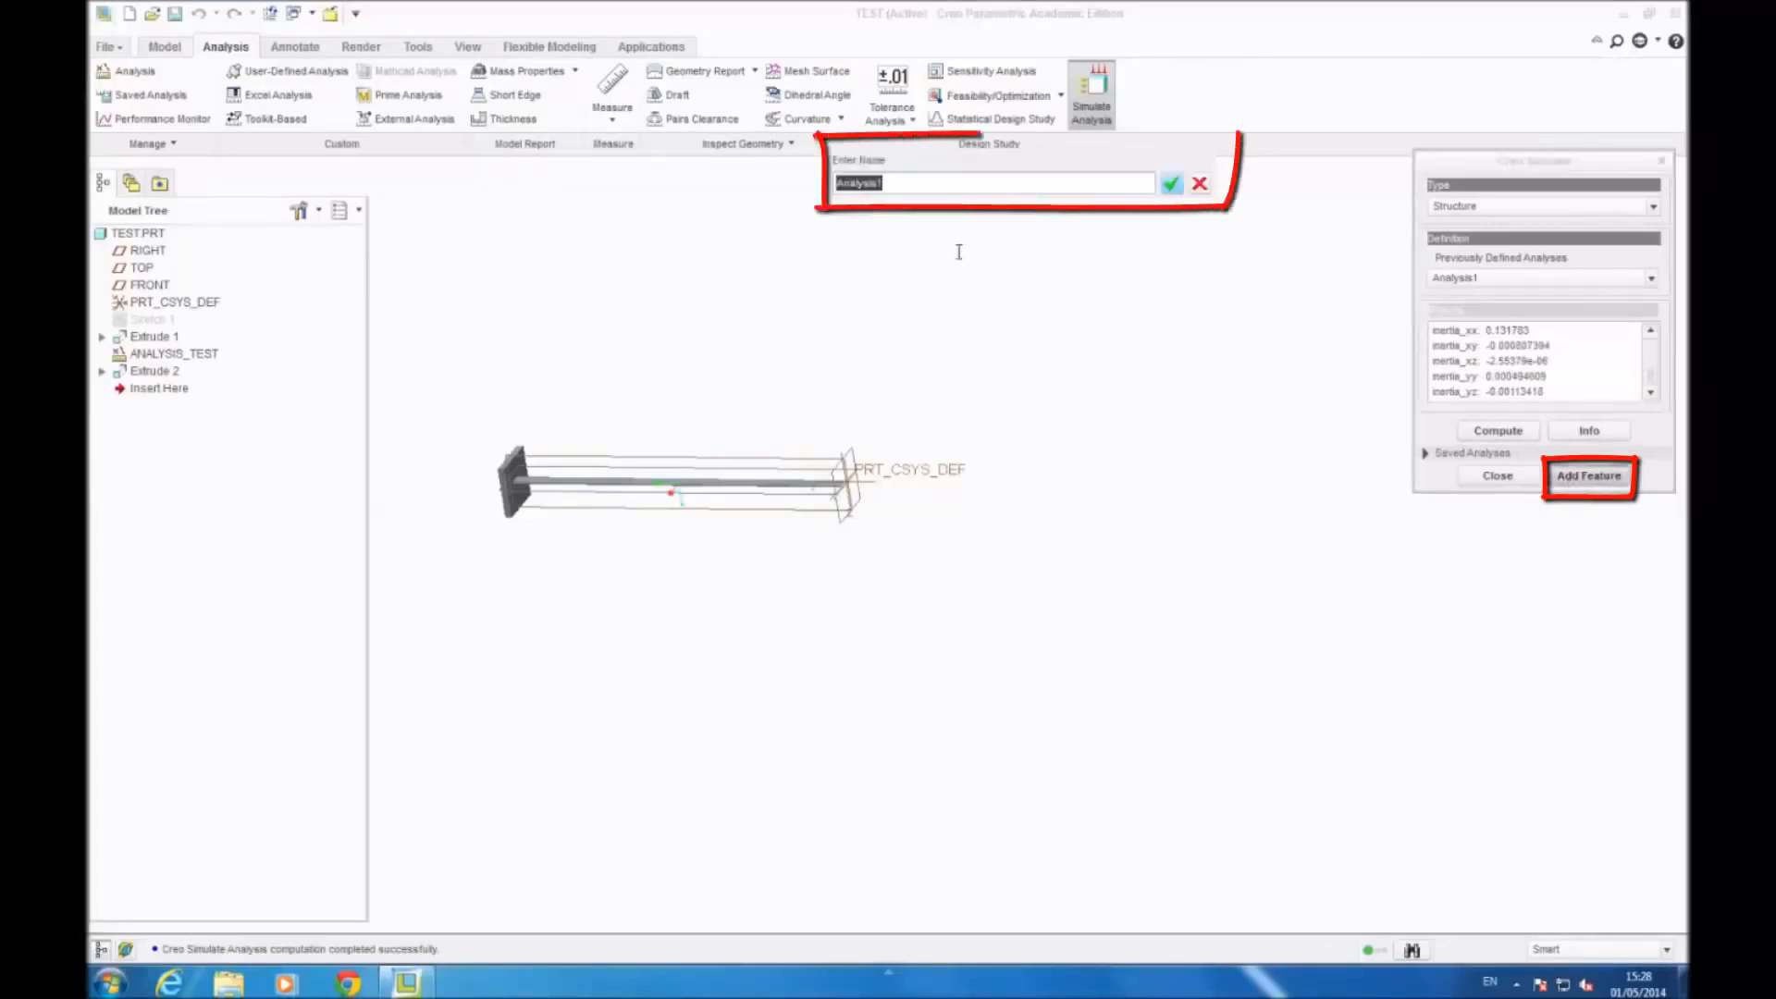
pyautogui.press('Right')
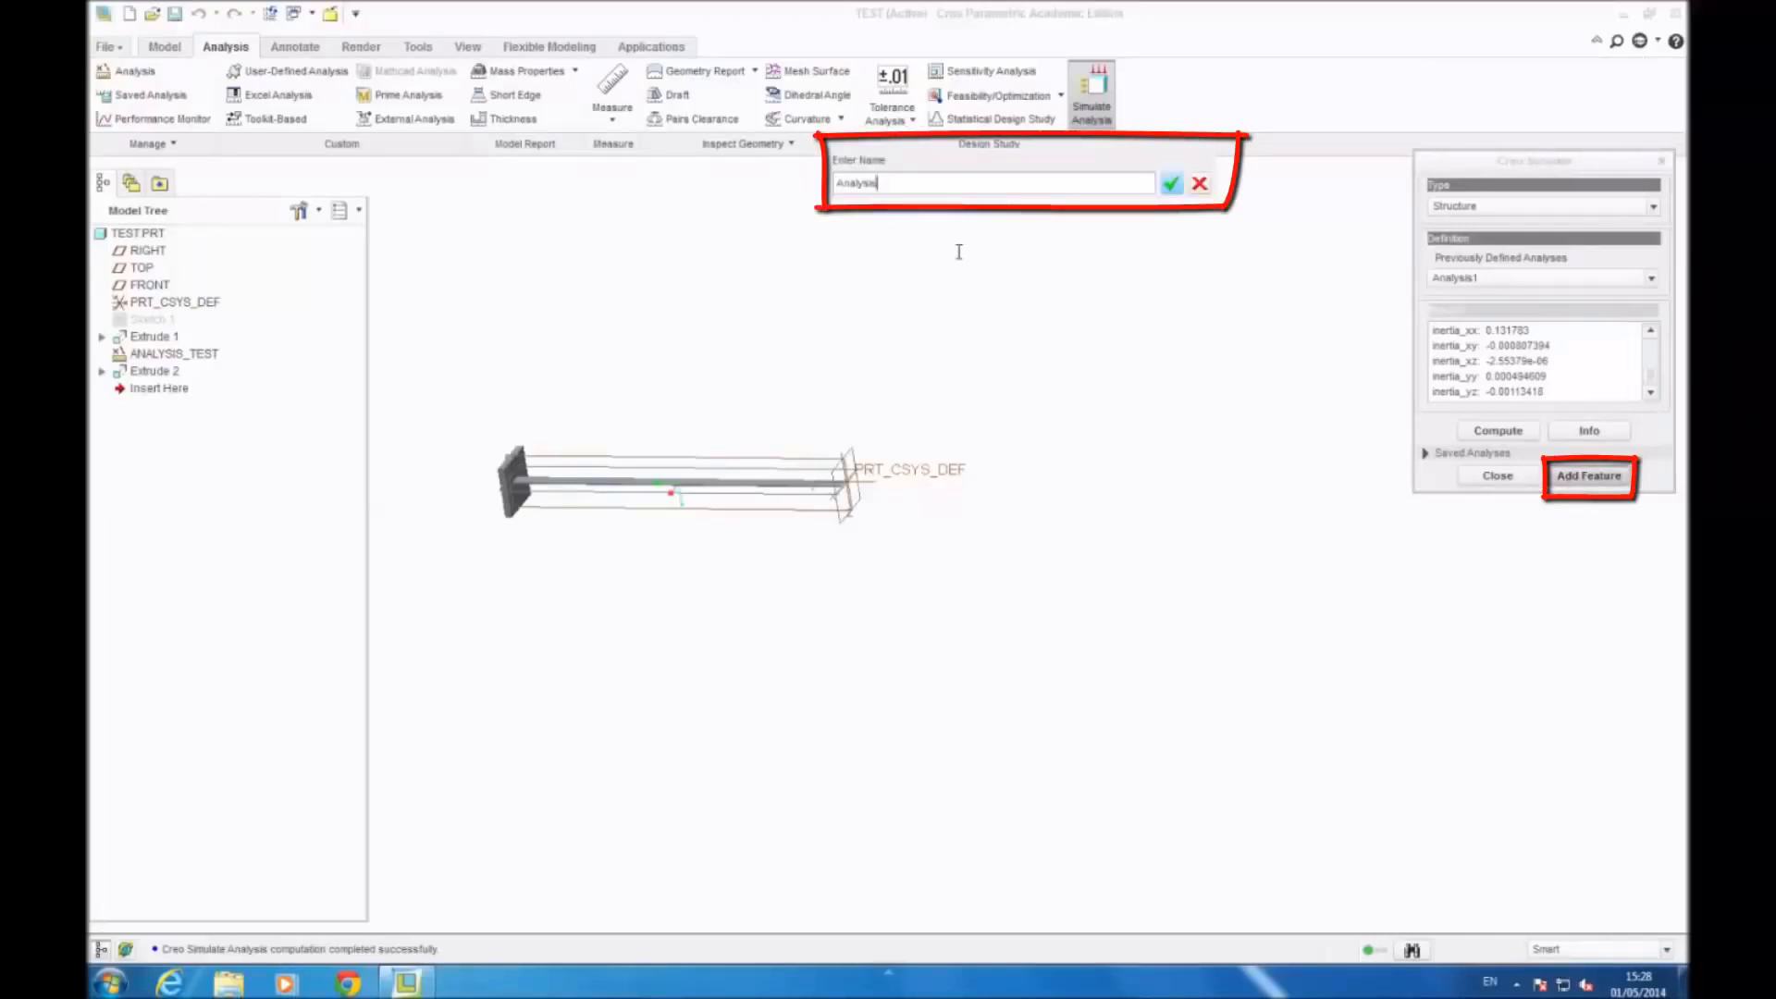
pyautogui.write('_simu')
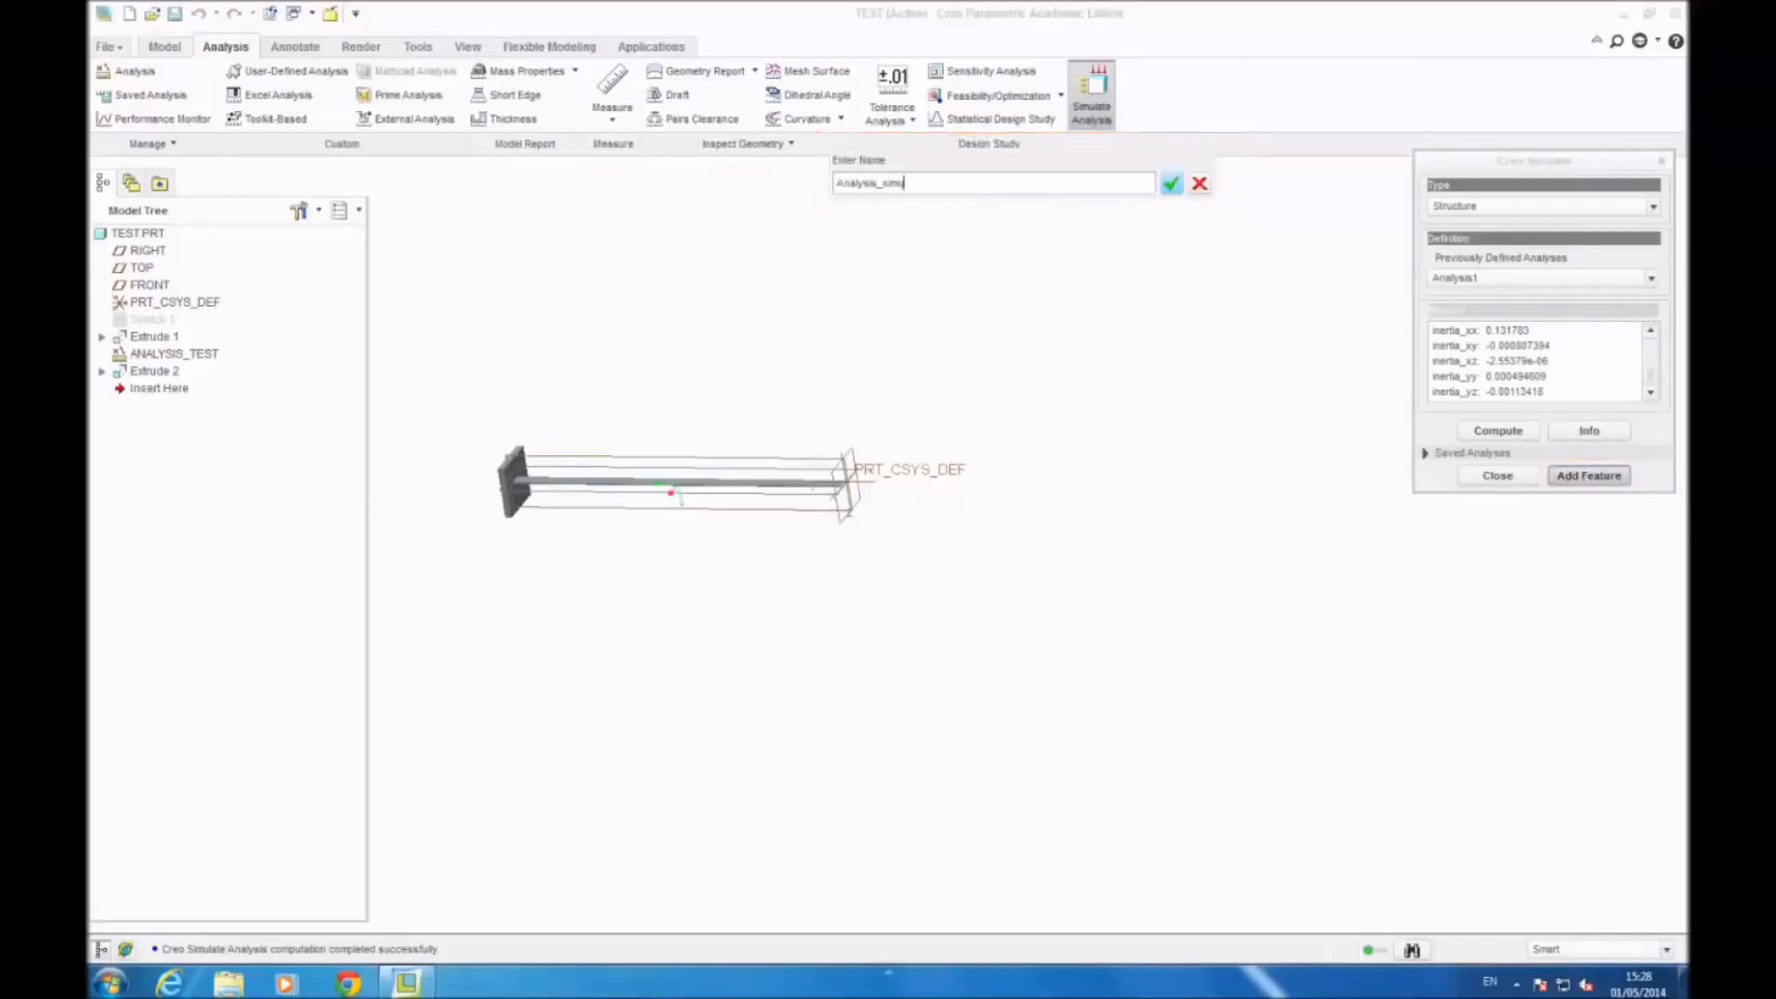
pyautogui.write('late')
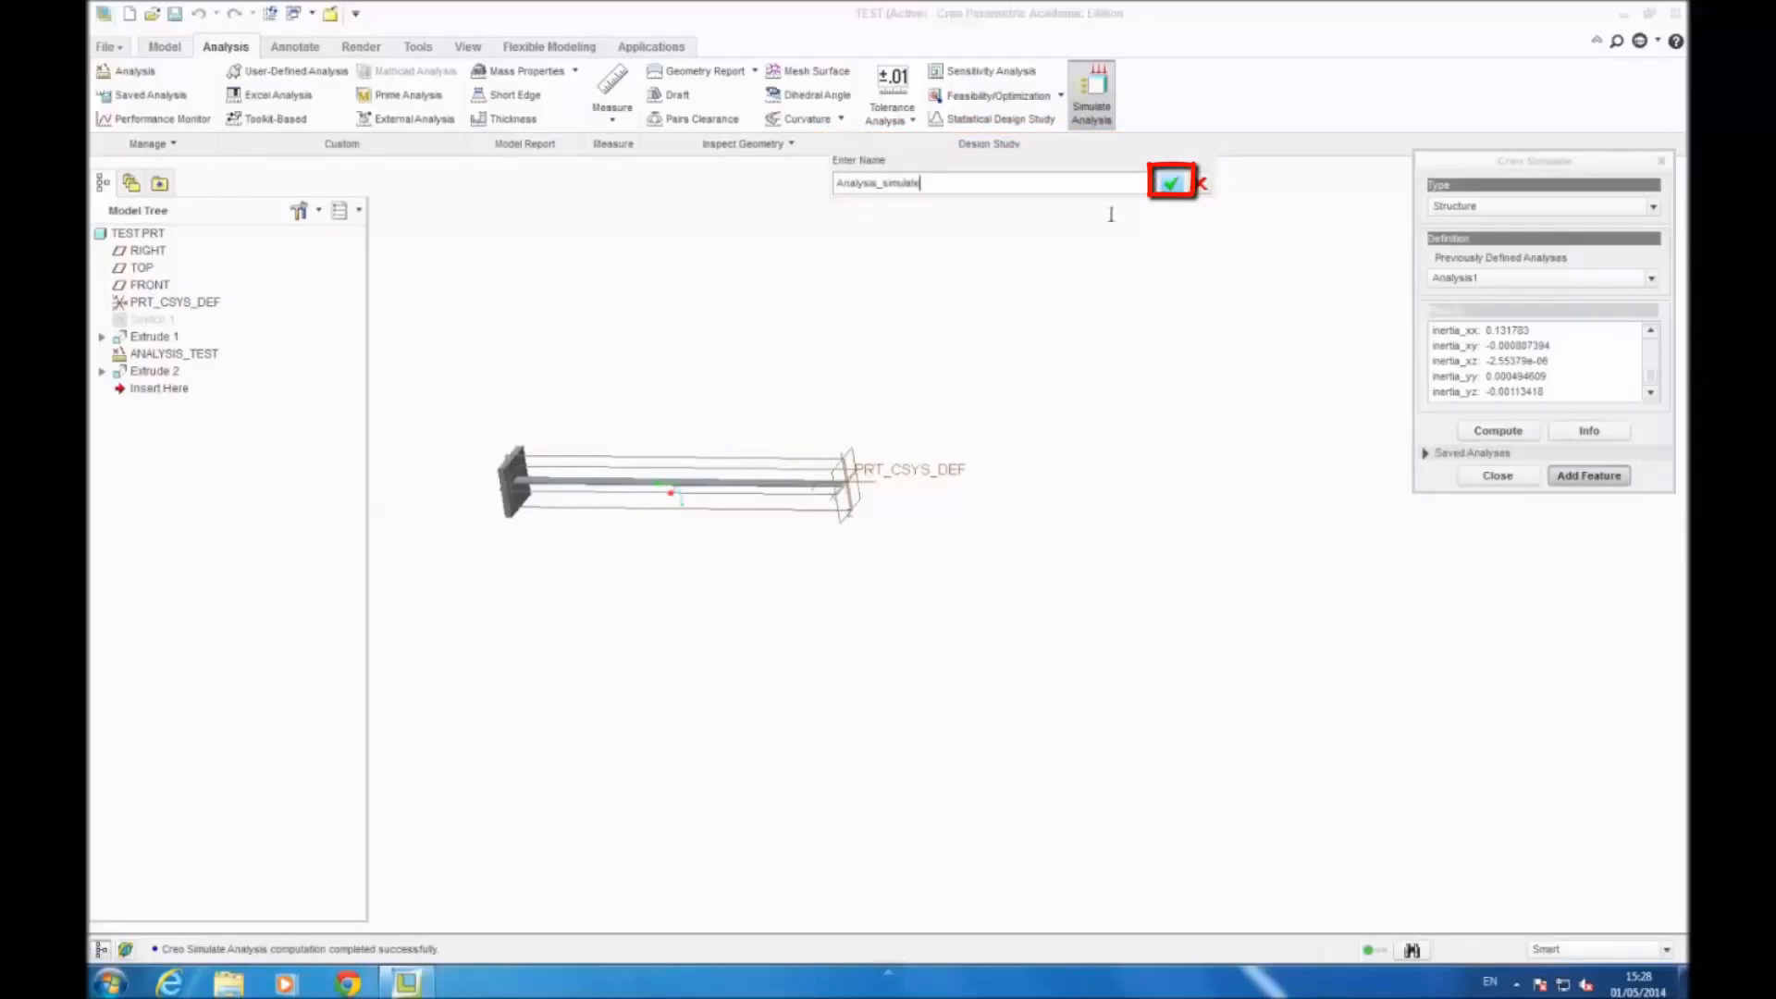
pyautogui.click(1181, 183)
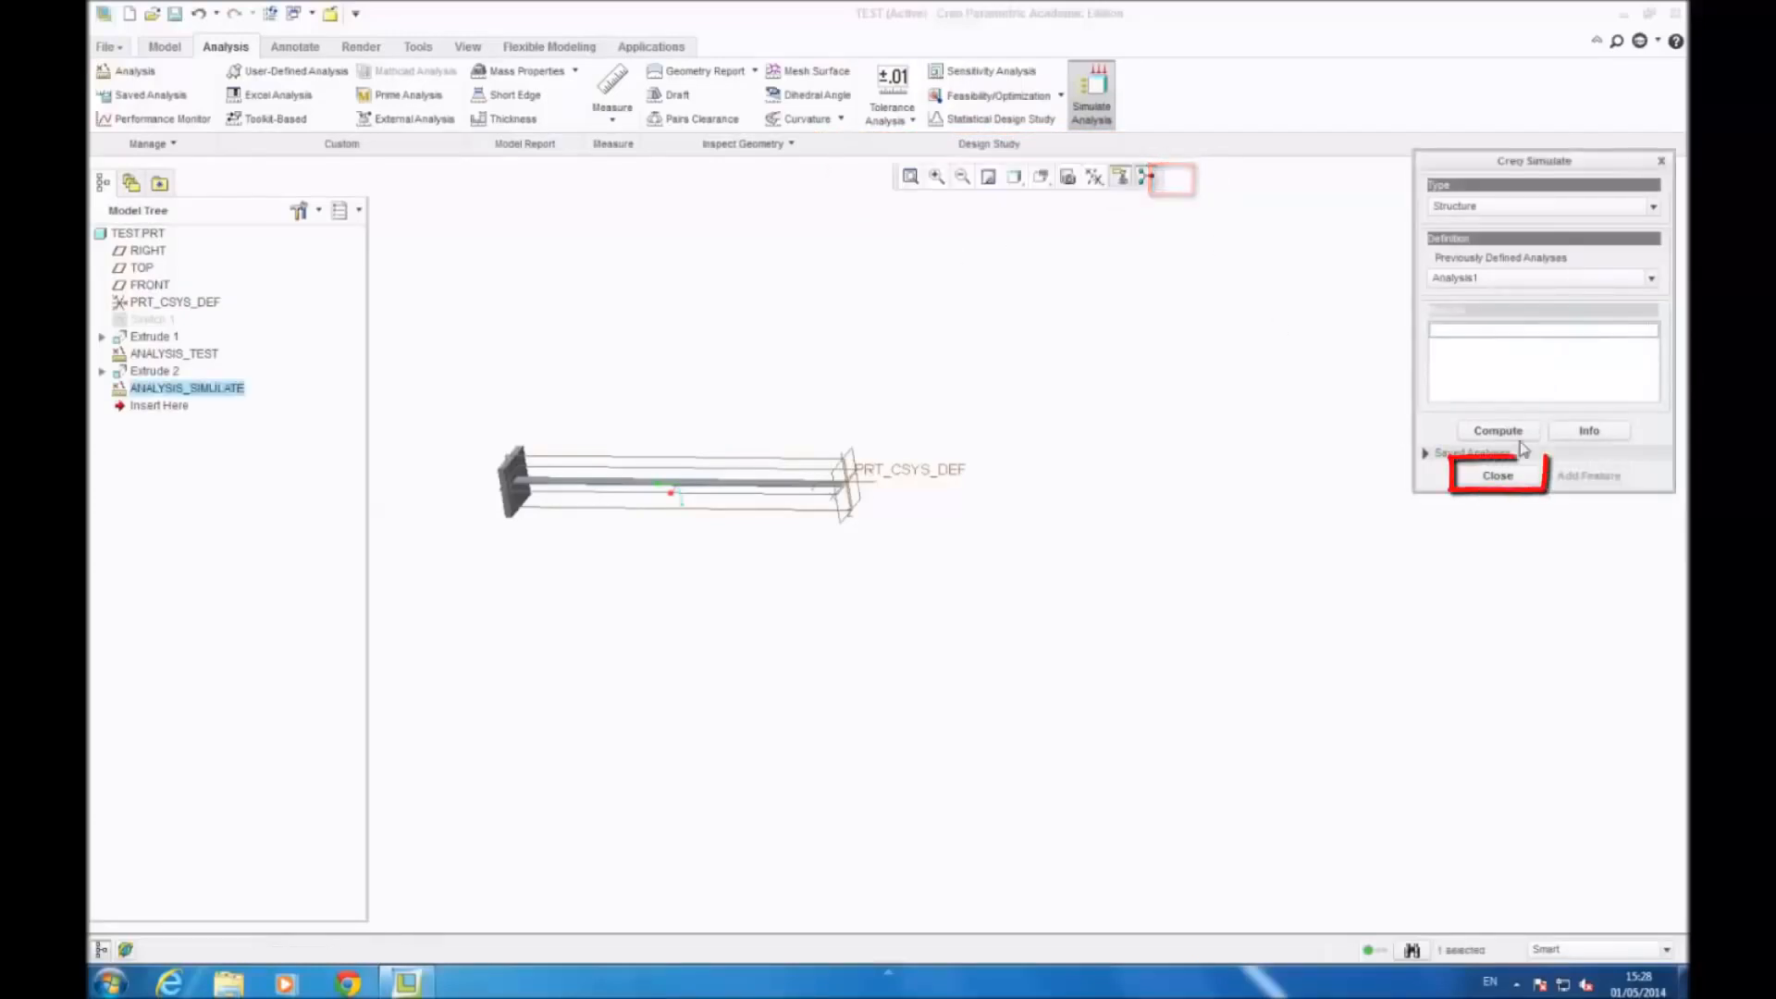
pyautogui.click(1498, 476)
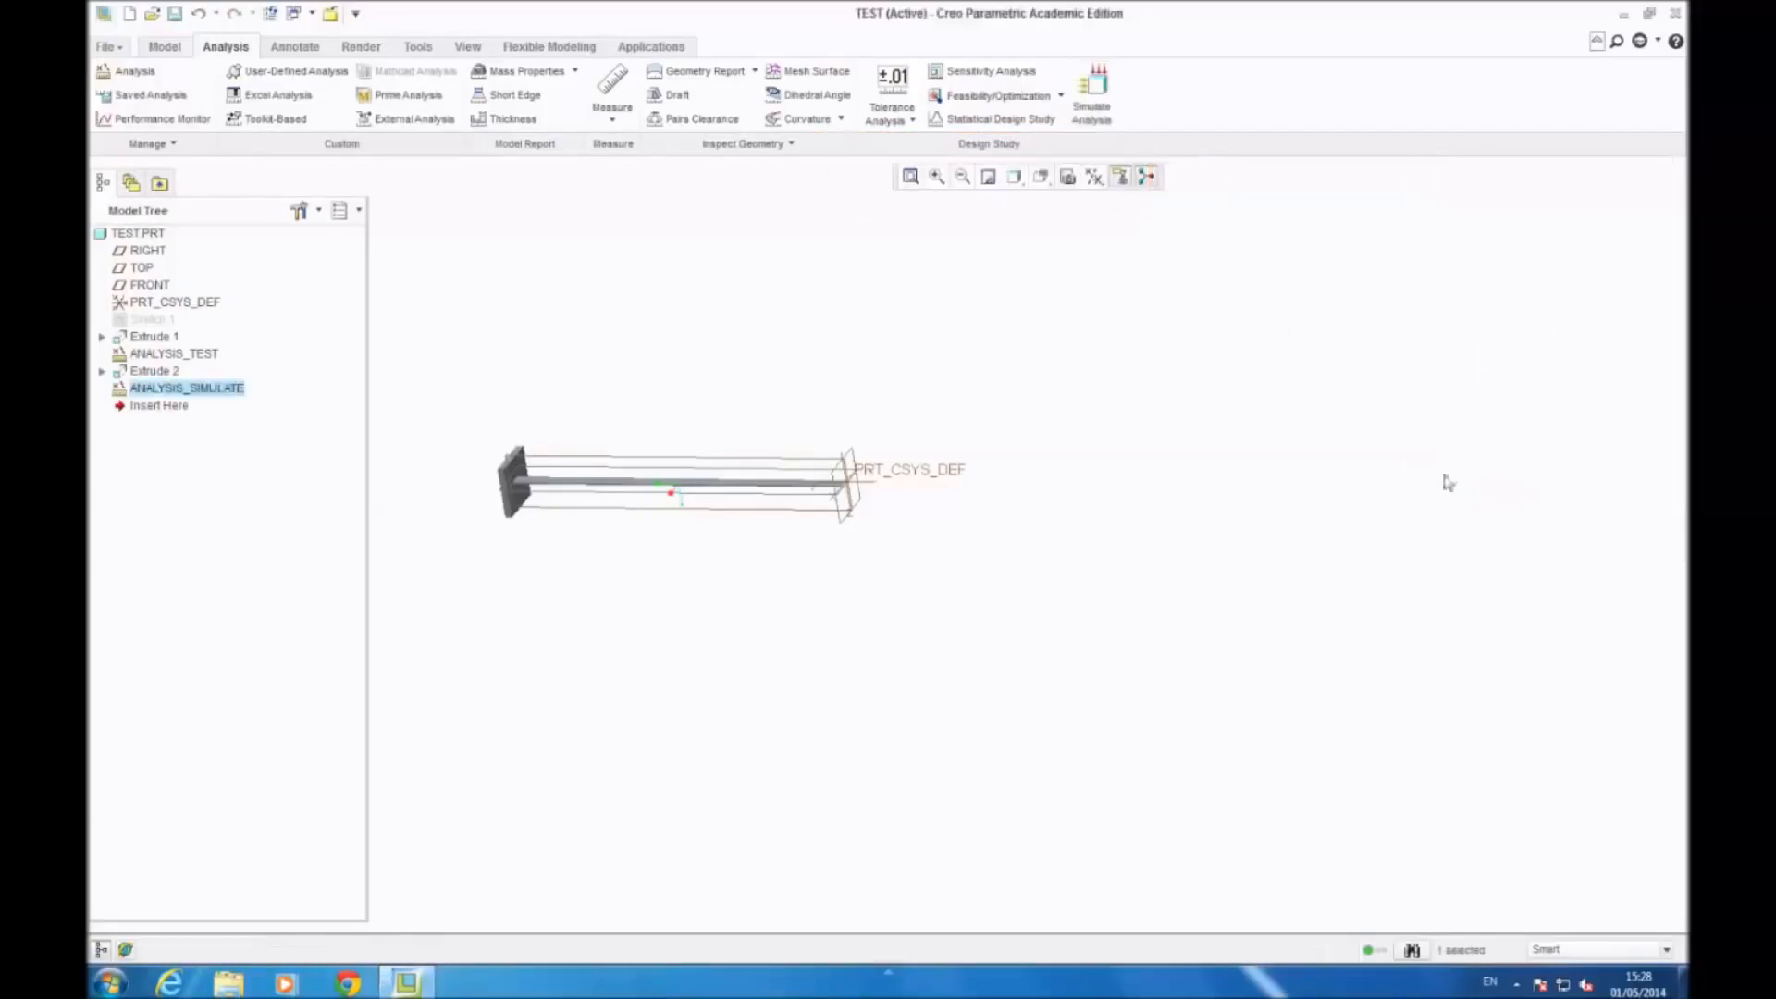